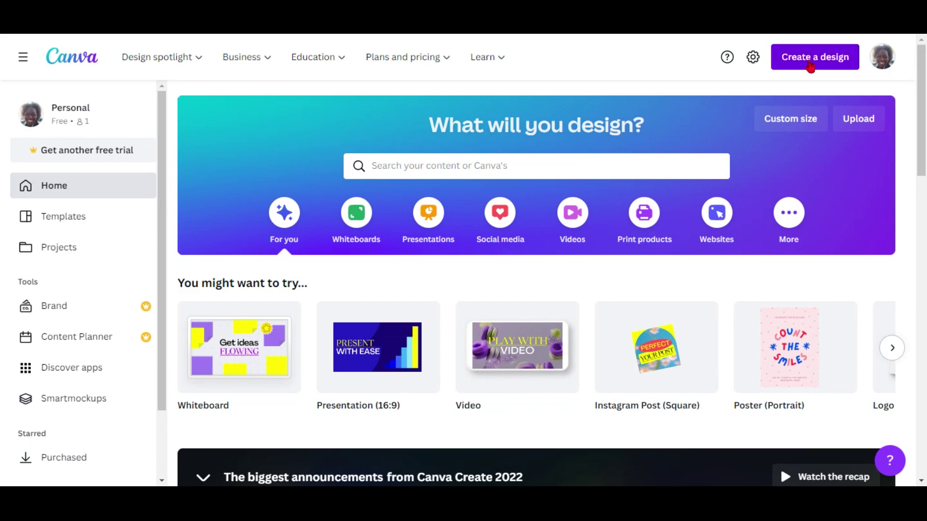
Create a custom-size design 7.5 in wide by 9.25 in high and give the blank page the plain yellow background.
click(810, 66)
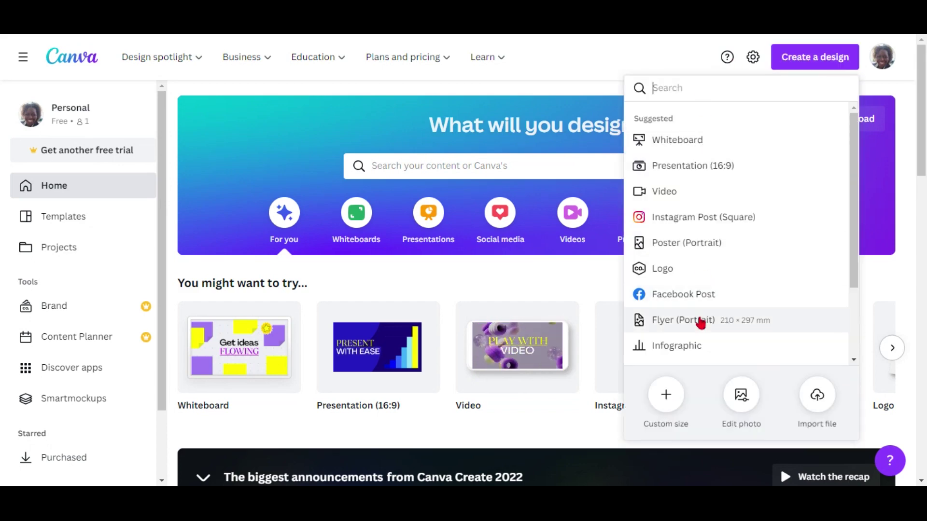
click(666, 398)
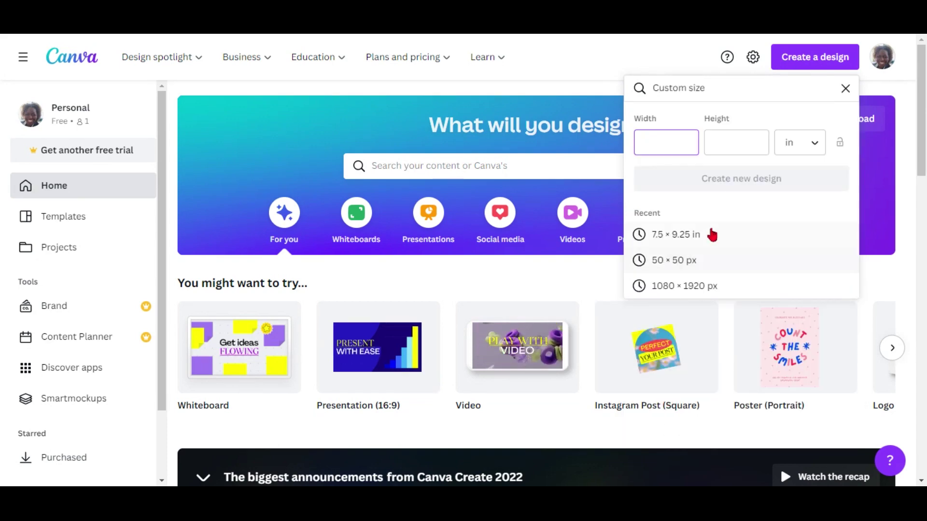
click(818, 148)
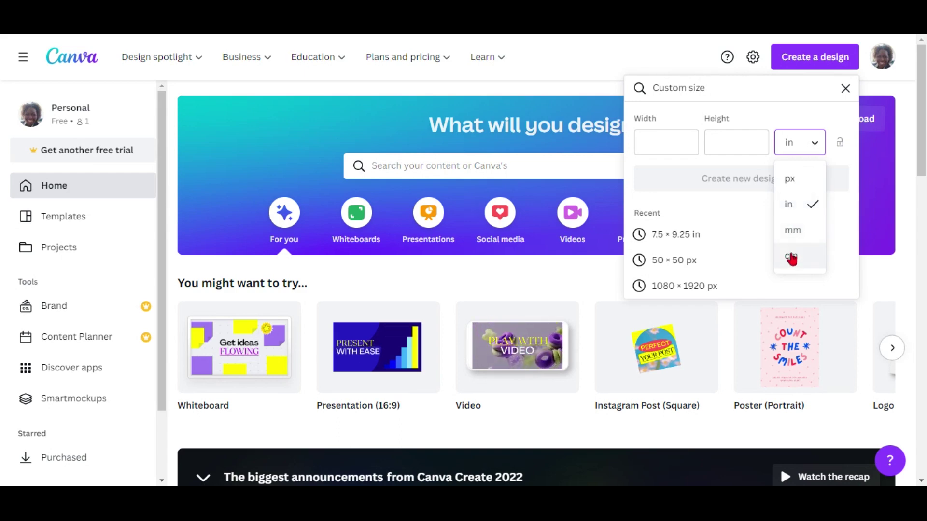
click(790, 210)
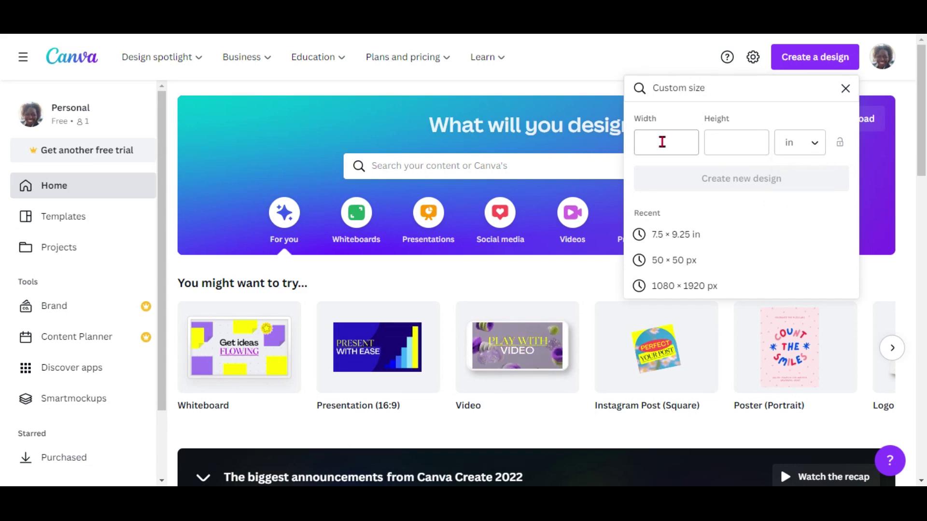
click(661, 142)
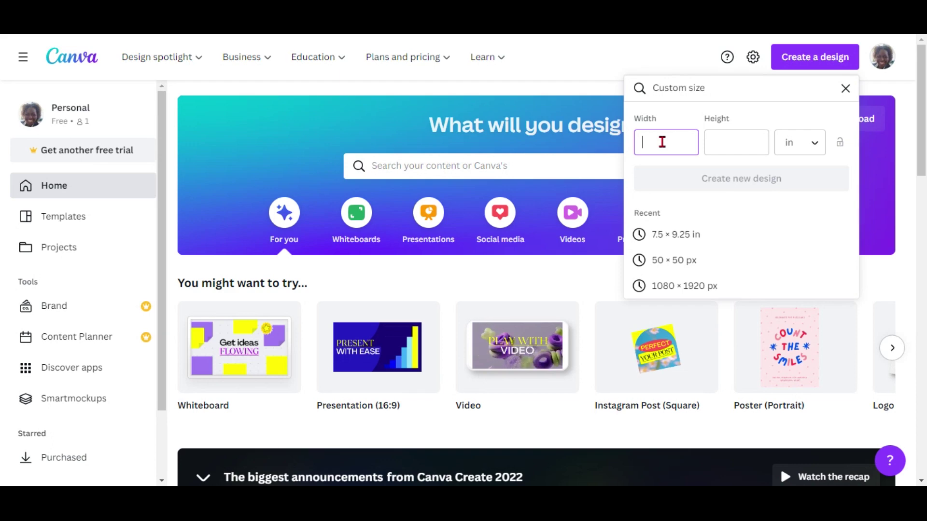
text(7)
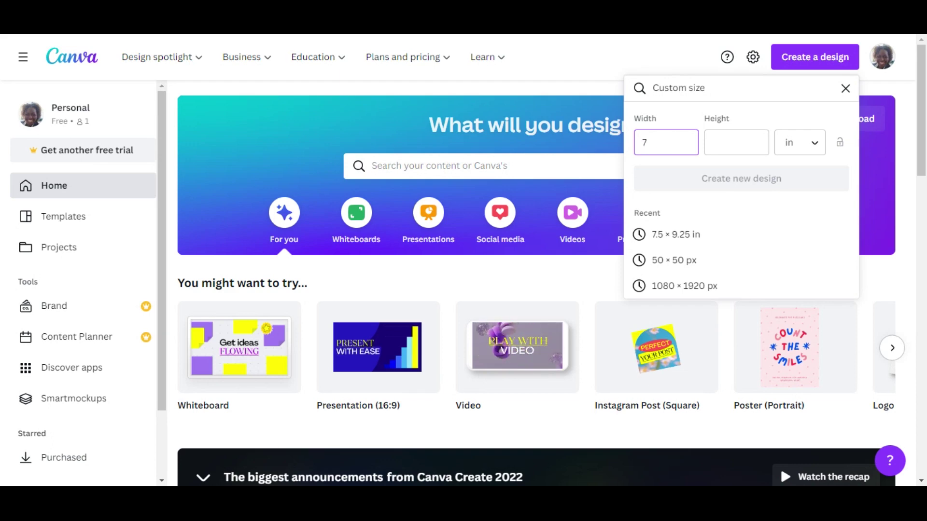
text(.5)
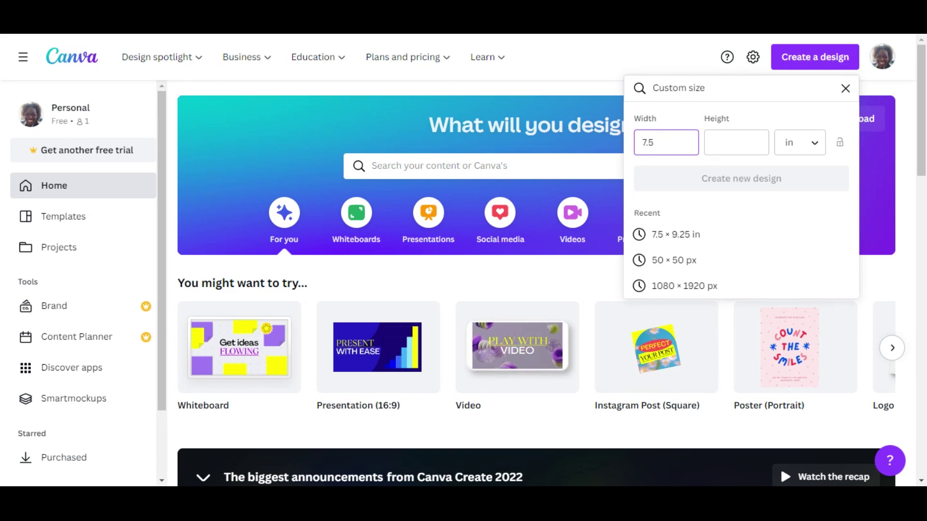
click(718, 141)
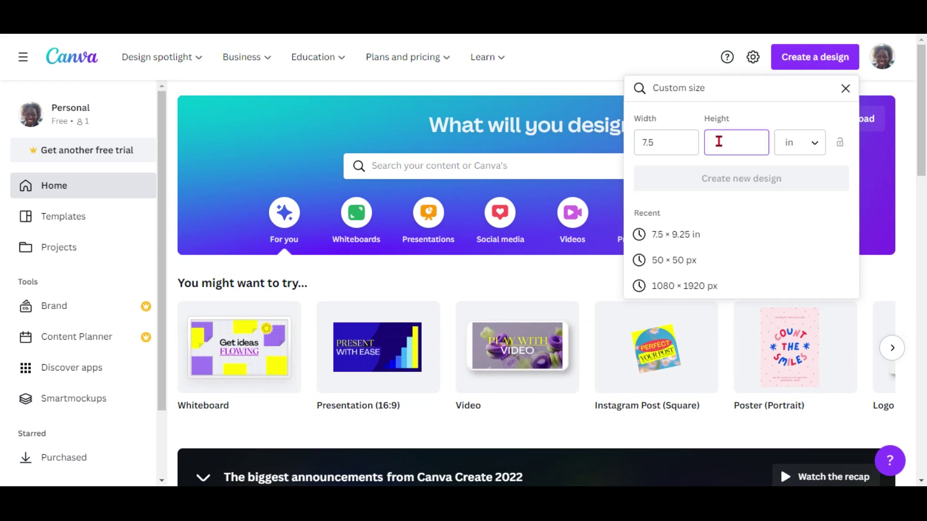
text(9.25)
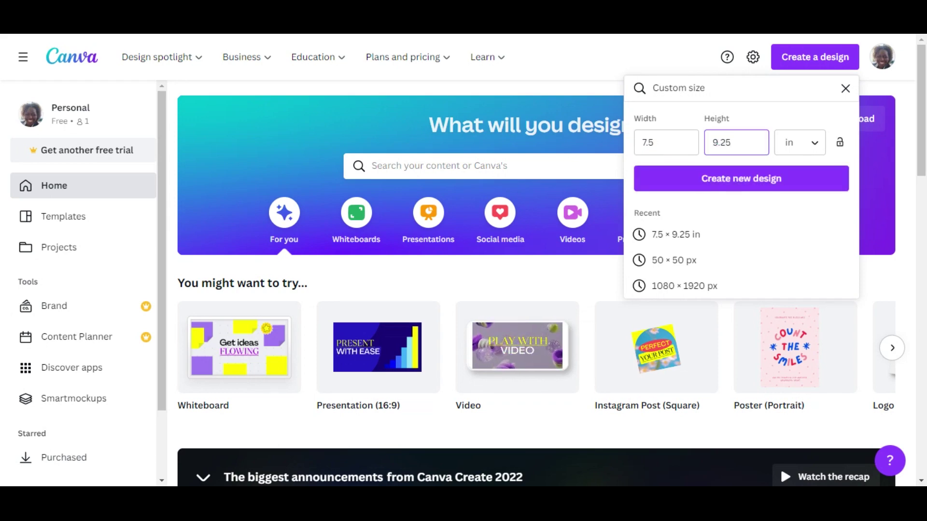
click(747, 185)
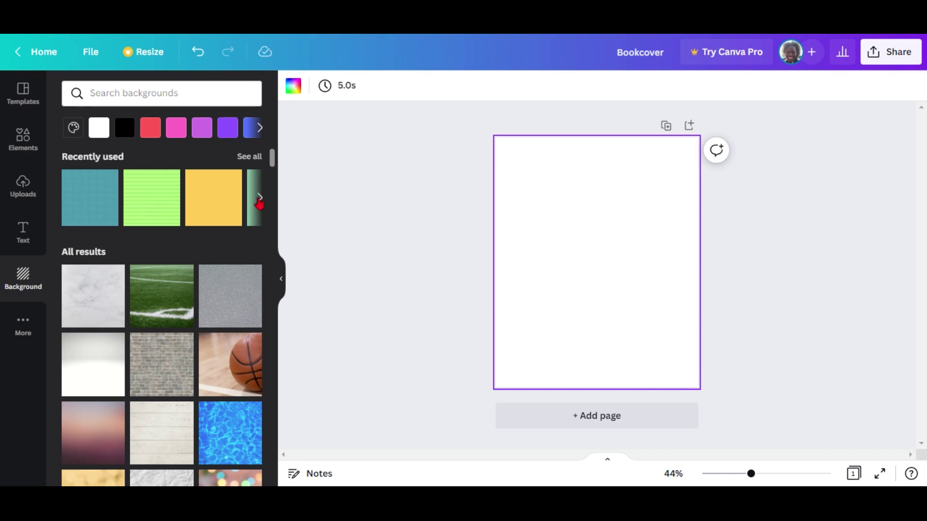
click(214, 205)
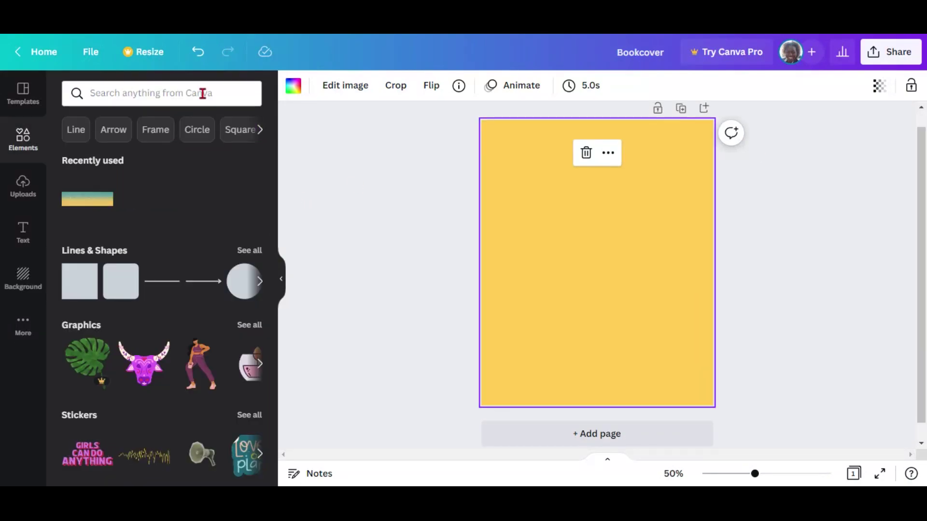
Search the elements for "birds" and add the photo of the blue bird perched on a wooden stump to the page.
click(192, 95)
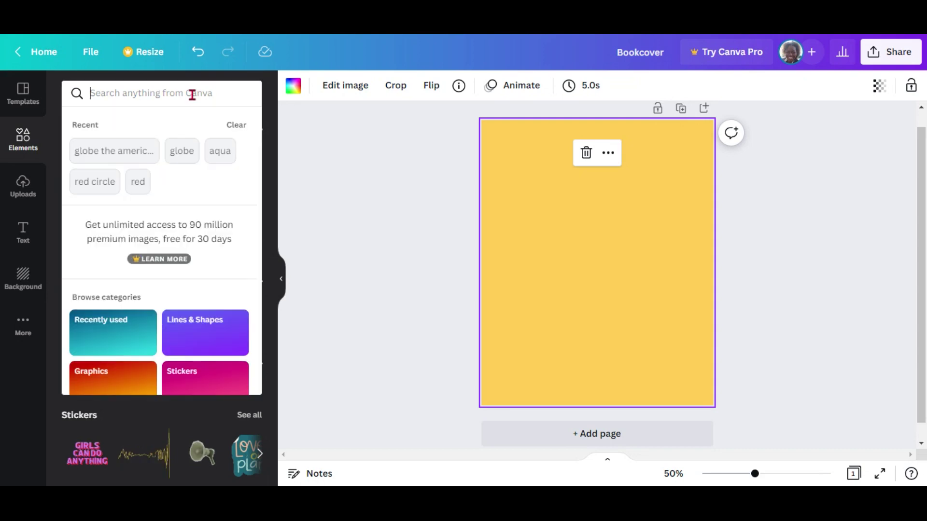
key(Escape)
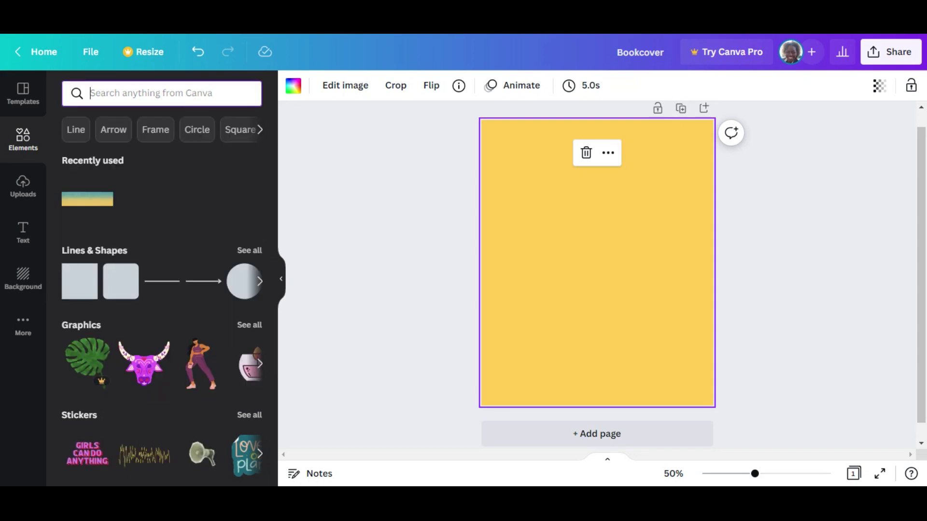
text(birds)
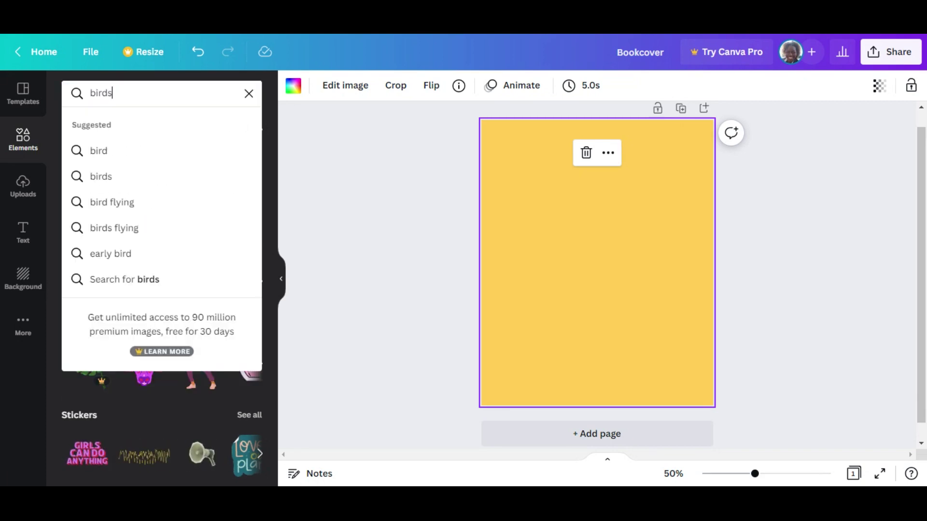
key(Return)
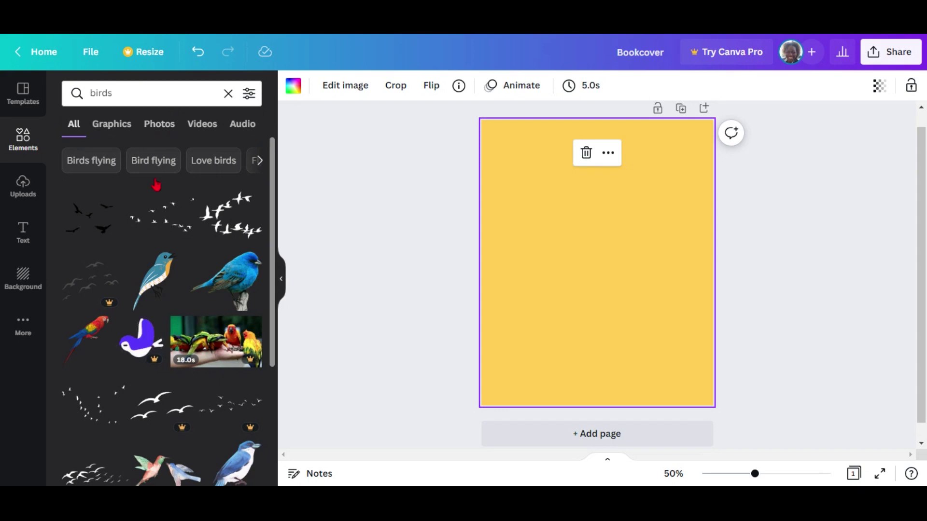
scroll(156, 184, down, 2)
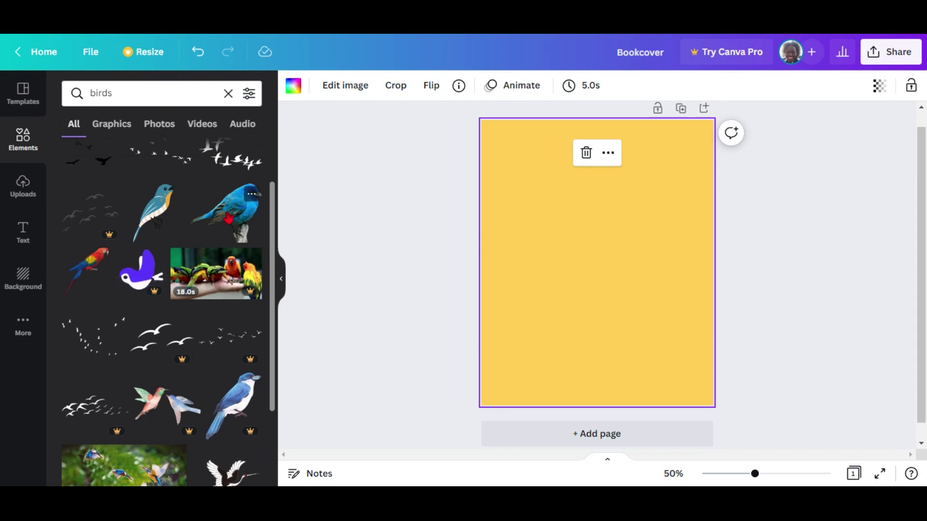
click(228, 218)
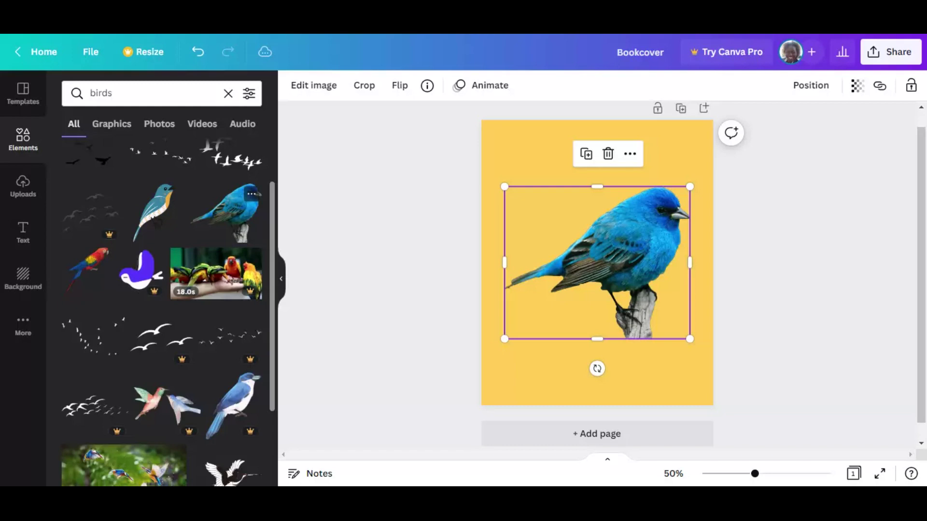
Enlarge the blue bird to span nearly the full page width and place it with its stump at the page's bottom edge.
drag(604, 249, 607, 302)
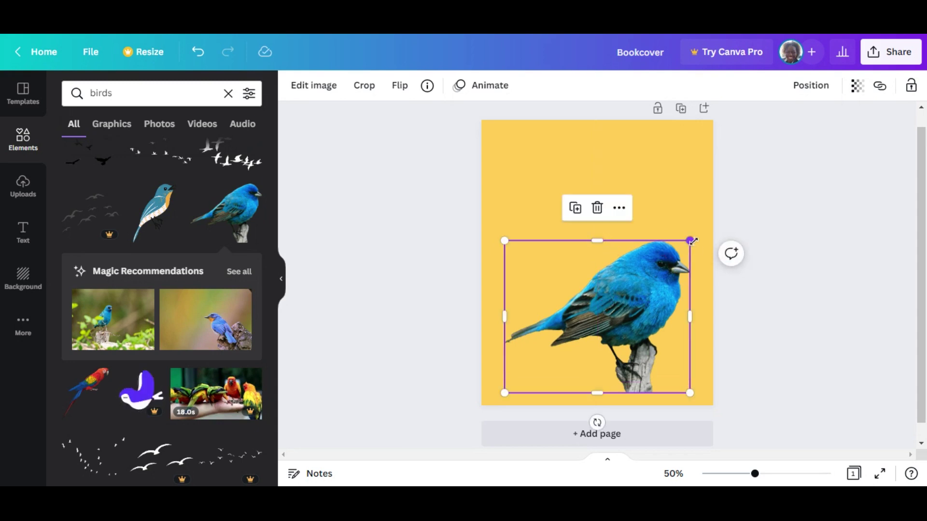
drag(708, 242, 725, 229)
mouse_move(617, 266)
mouse_down()
mouse_move(597, 264)
mouse_move(605, 269)
mouse_up()
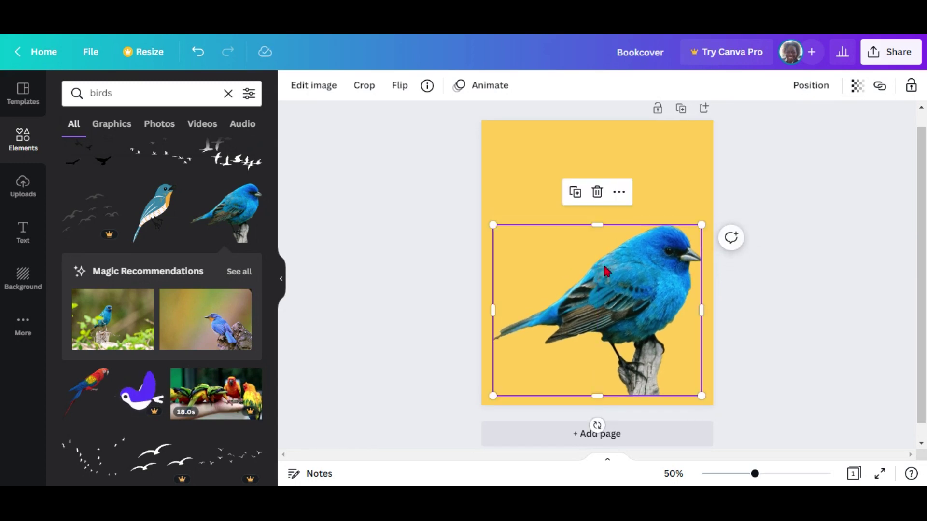
drag(494, 226, 485, 218)
drag(710, 219, 717, 216)
drag(657, 252, 656, 260)
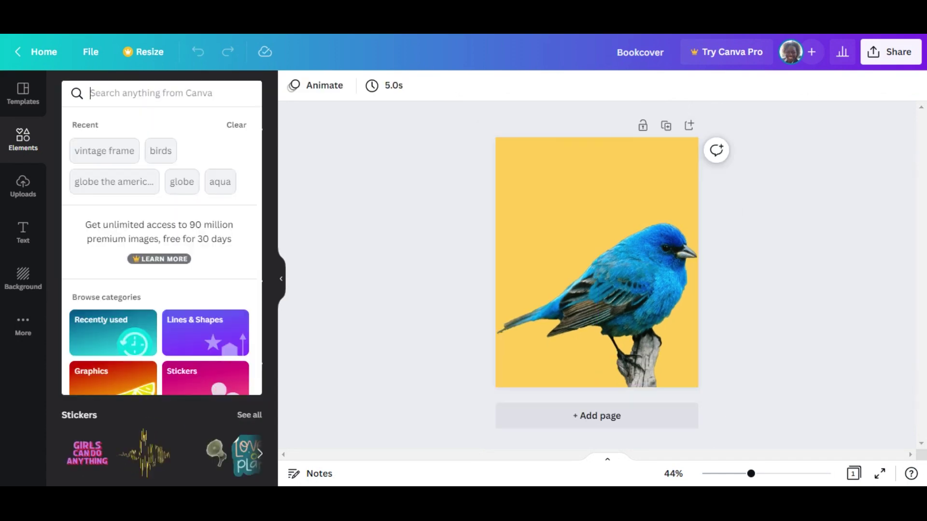
Search the elements for "white rectangle" and add the plain white rectangle to the page.
text(whit)
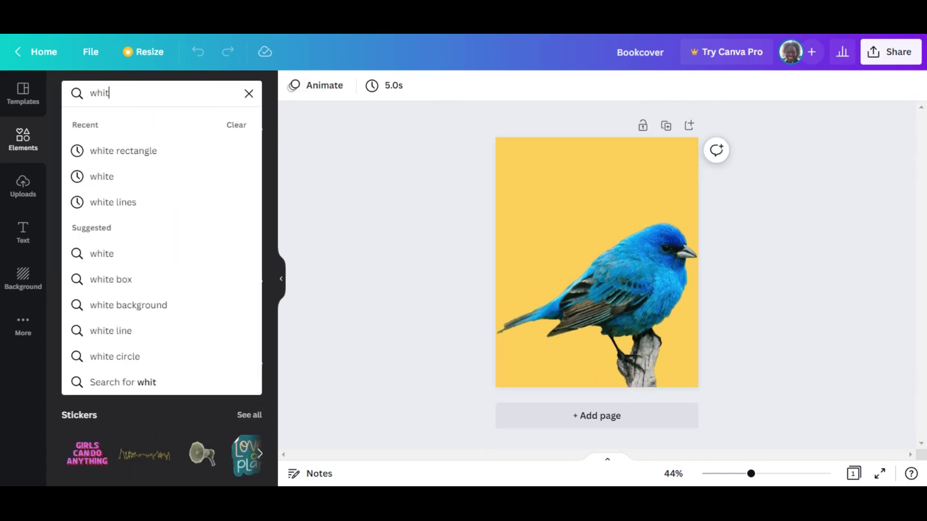
text(e rec)
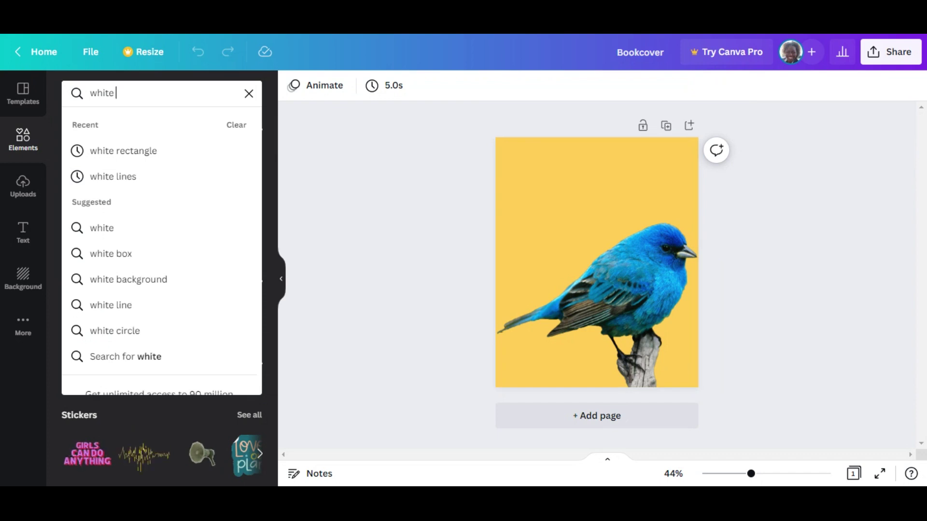
text(ngle)
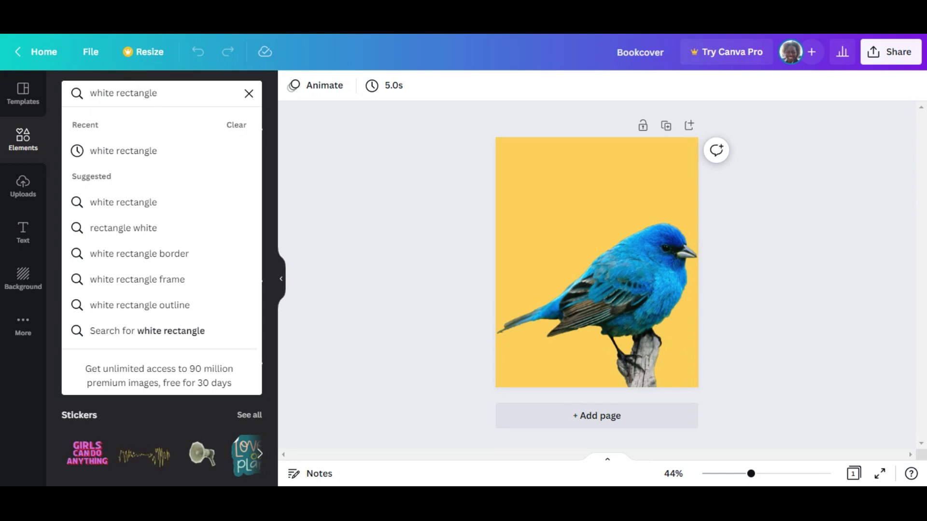
key(Return)
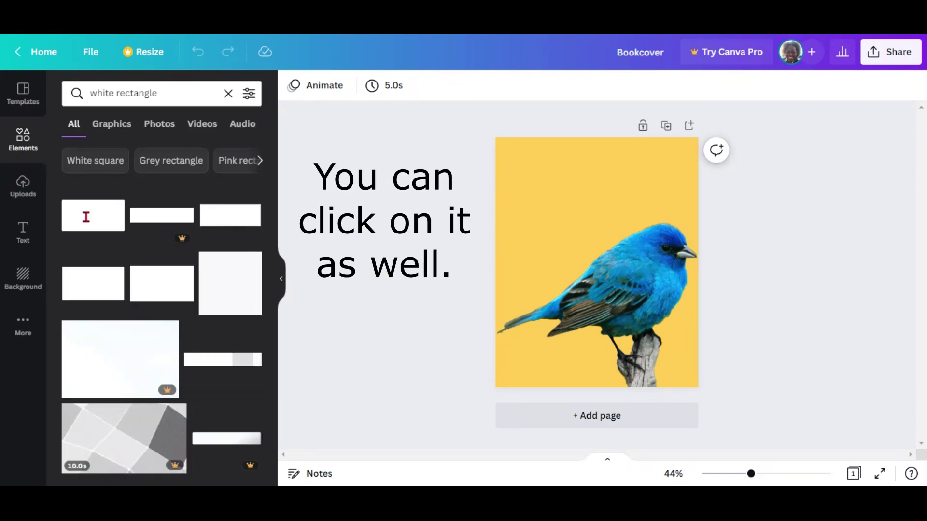
click(93, 215)
Resize the white rectangle to about two thirds of the page width and position it above the bird's head.
drag(638, 169, 683, 146)
drag(632, 179, 609, 195)
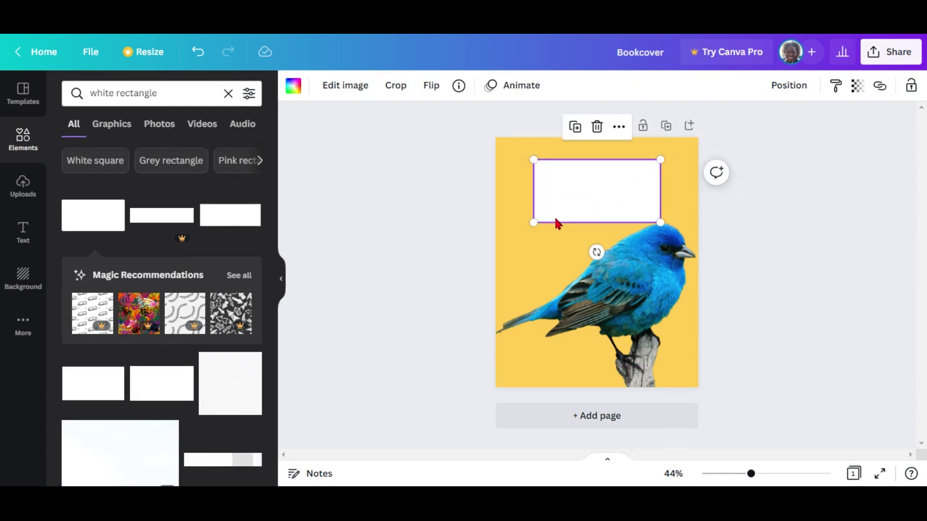
drag(534, 220, 527, 226)
drag(584, 202, 589, 205)
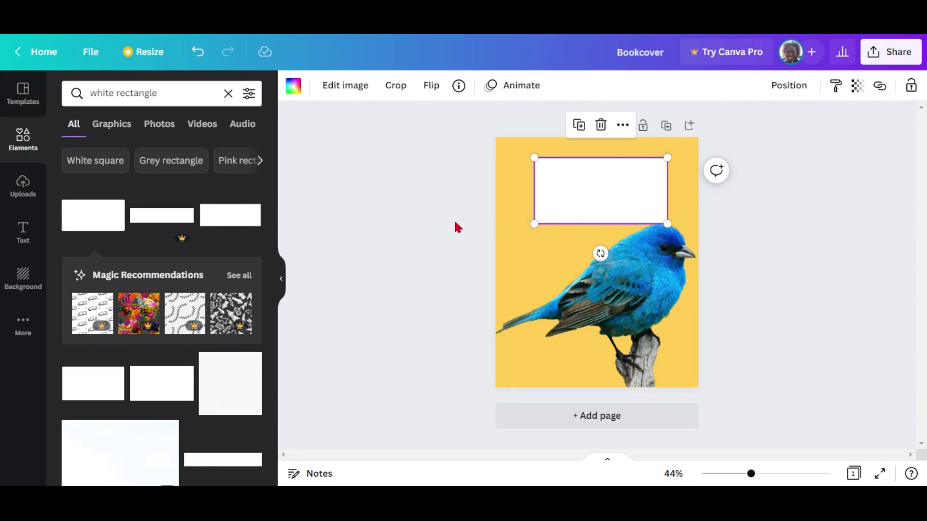
Add a black horizontal line spanning most of the white rectangle near its lower edge, and place a duplicate of it just above.
key(l)
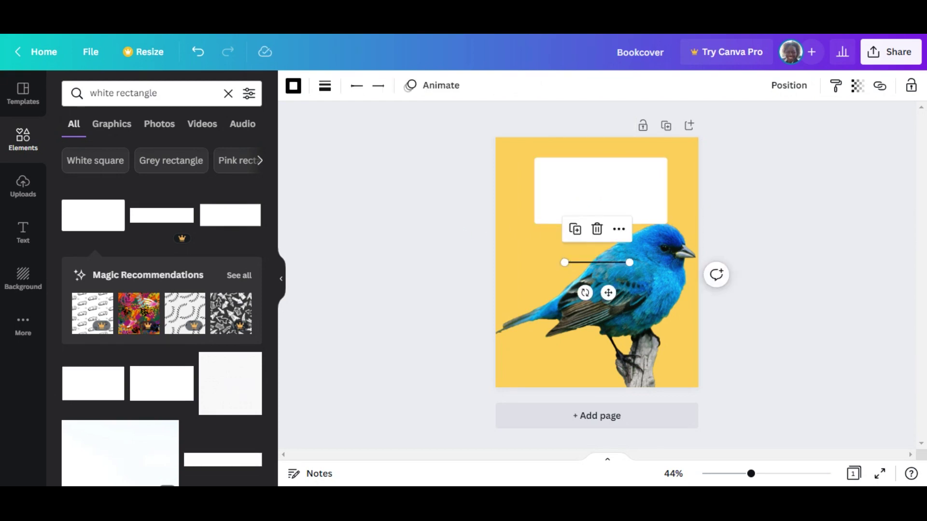
drag(620, 262, 622, 207)
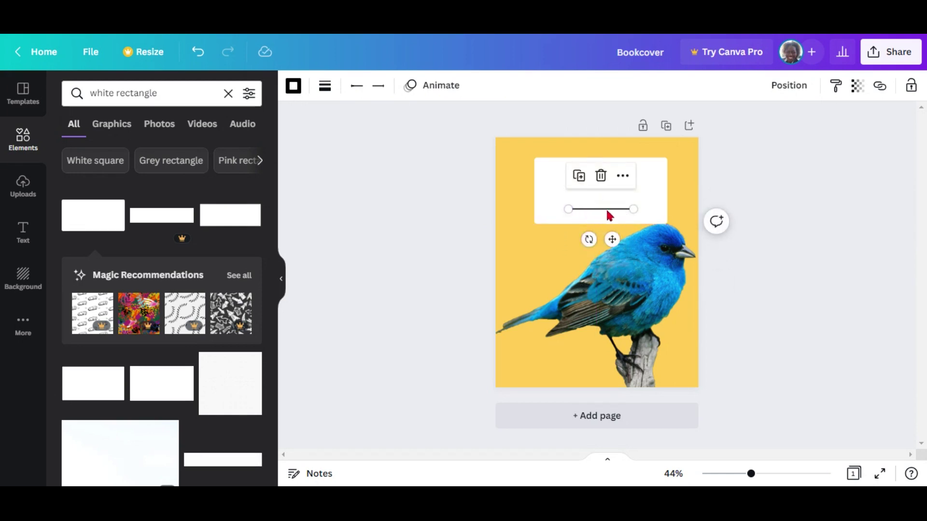
drag(633, 210, 641, 208)
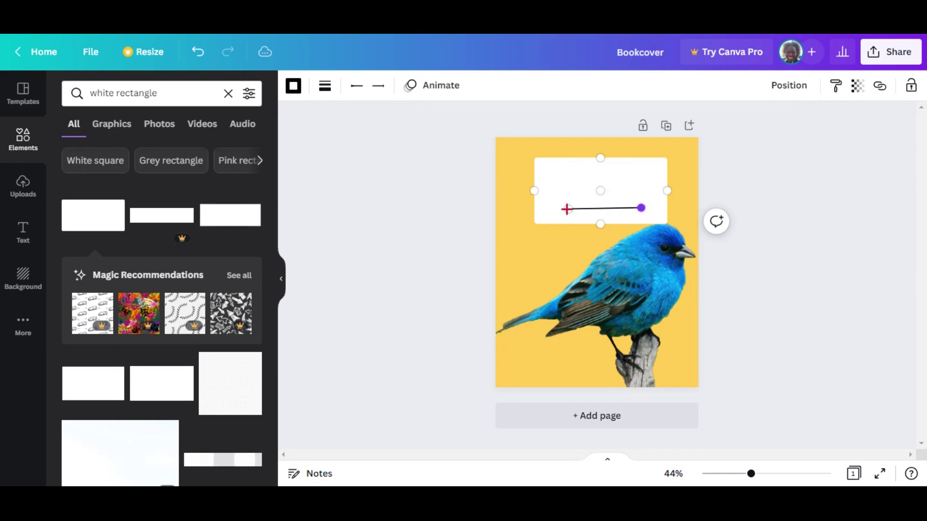
drag(566, 209, 555, 209)
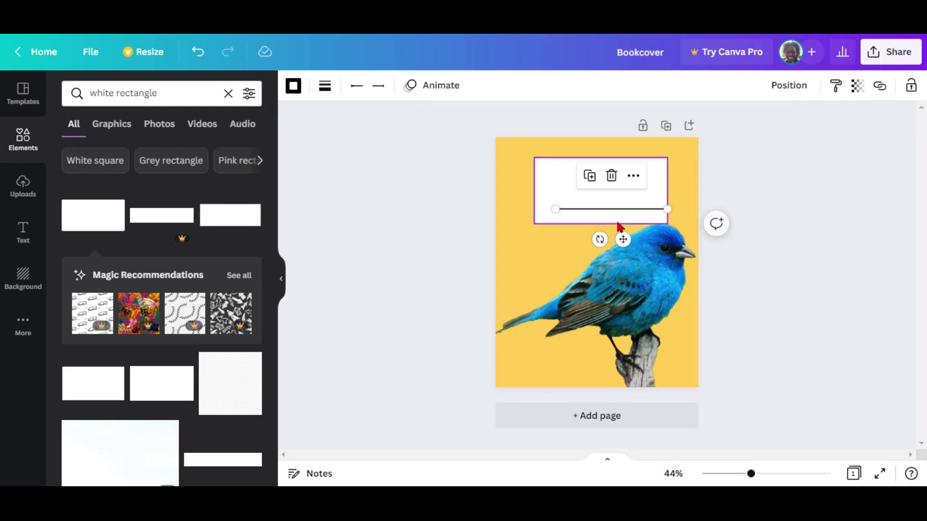
drag(633, 211, 624, 208)
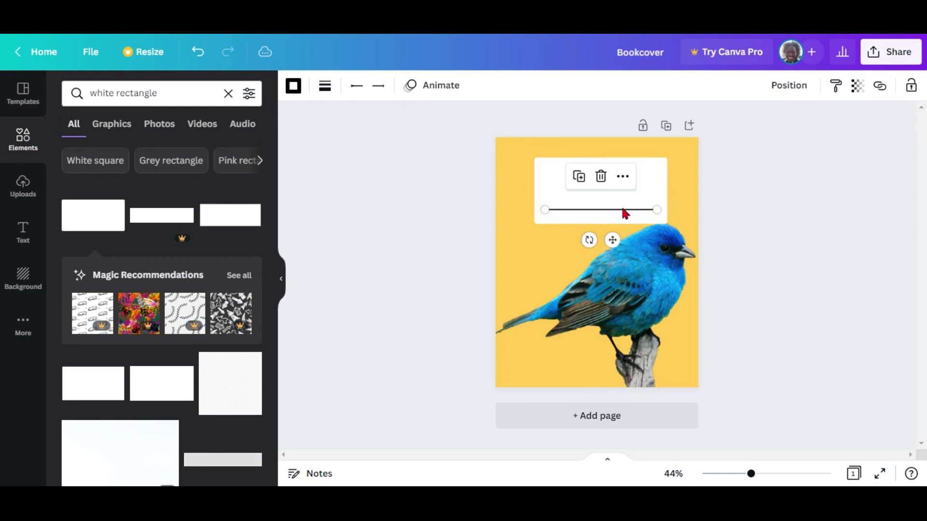
click(582, 177)
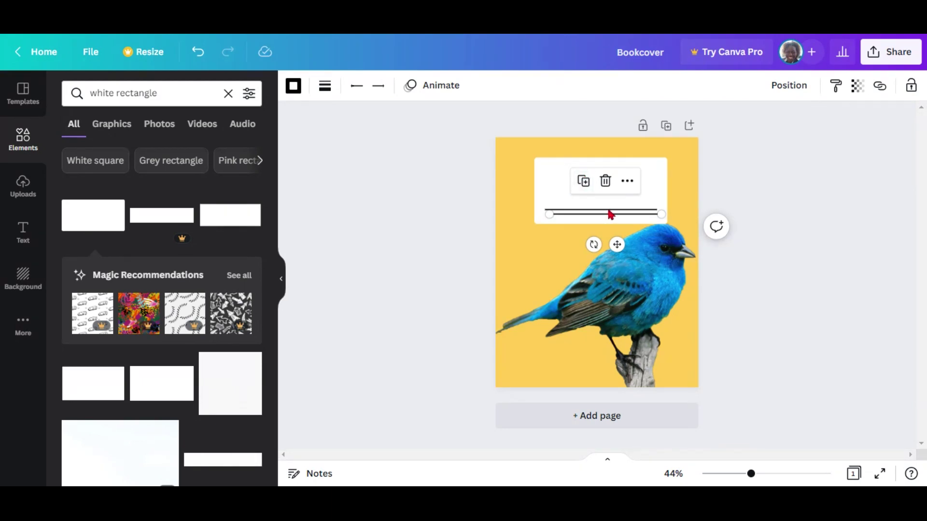
drag(607, 211, 600, 193)
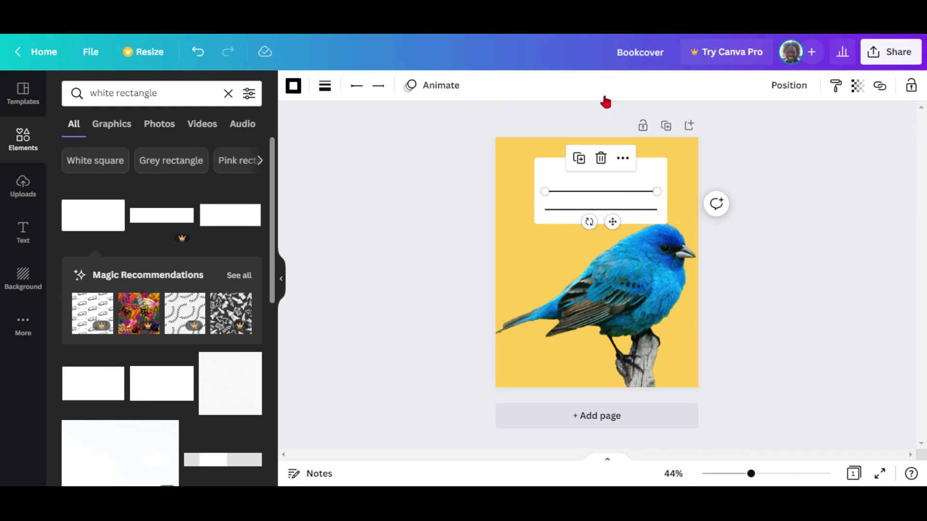
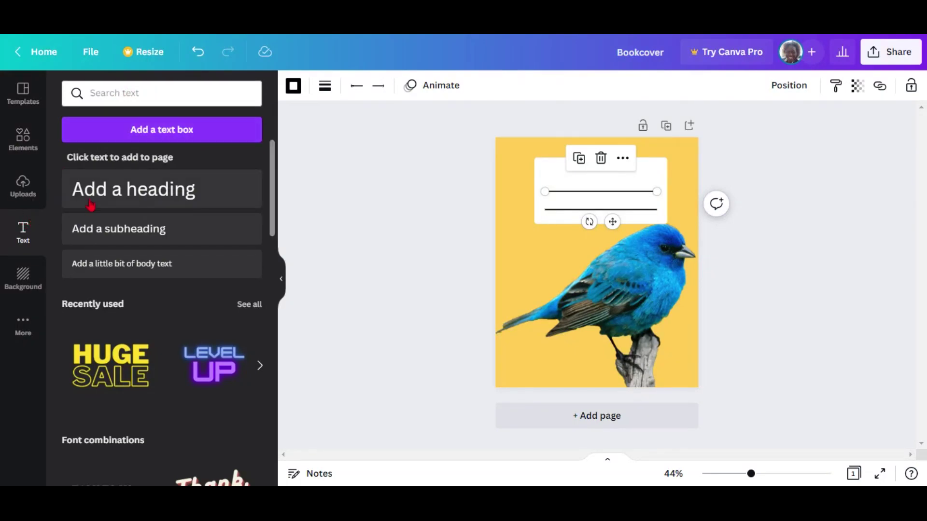
Add a heading text box and place it on one line across the top of the white rectangle.
click(117, 192)
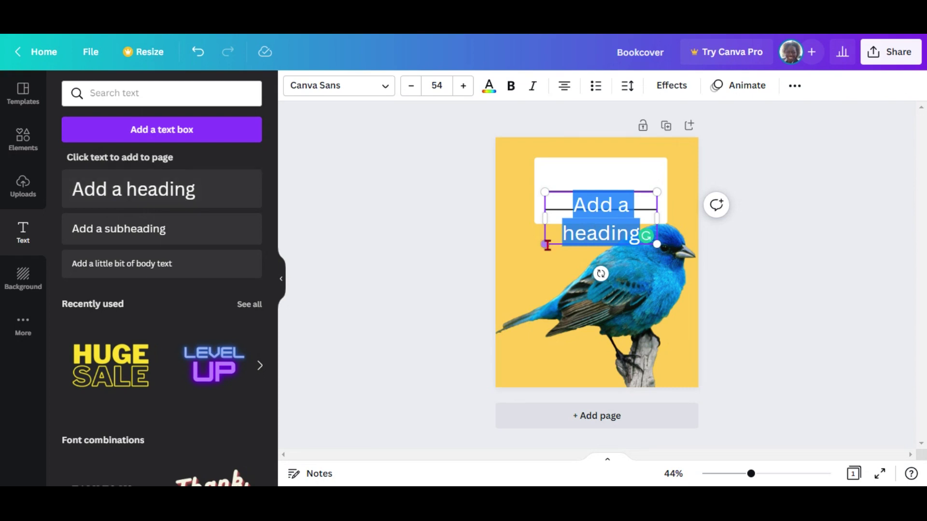
click(517, 167)
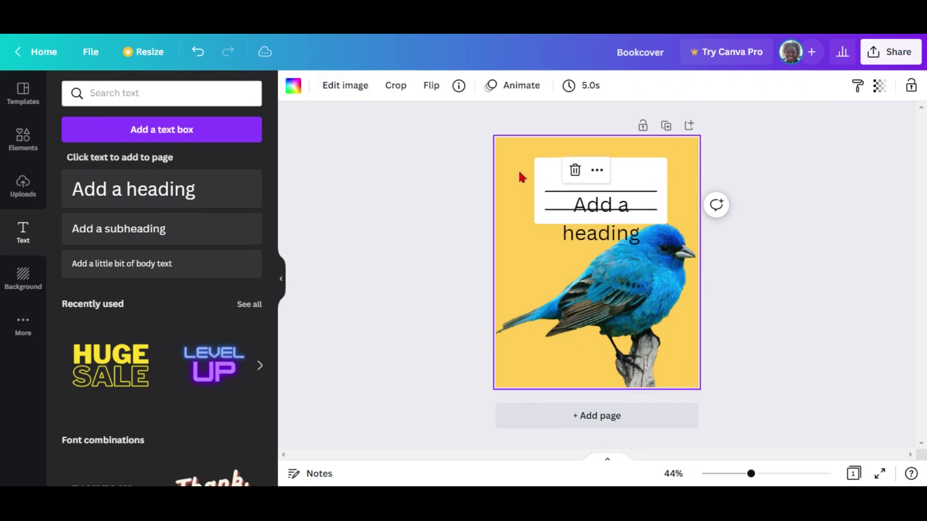
mouse_move(602, 230)
mouse_down()
mouse_move(603, 184)
mouse_move(698, 181)
mouse_up()
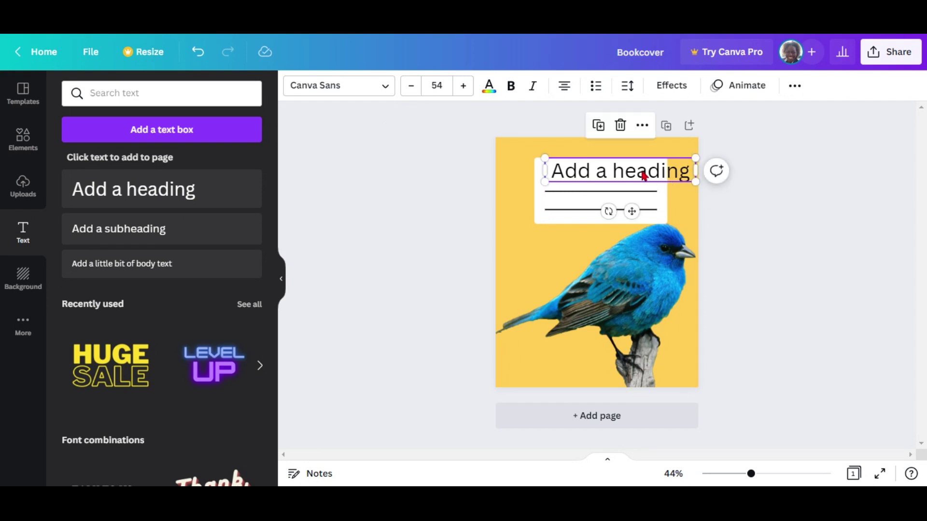
drag(638, 174, 622, 168)
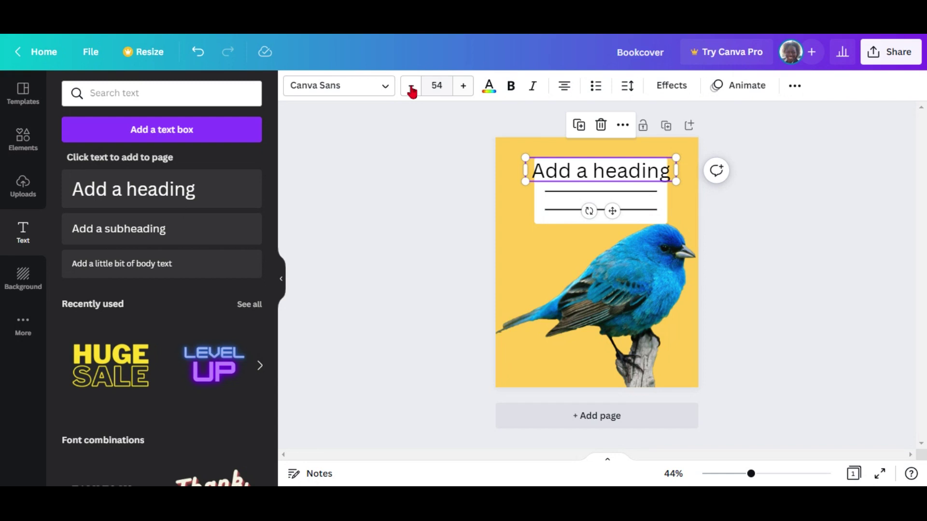
Reduce the heading's font size to 39 so the text fits within the white rectangle.
click(411, 87)
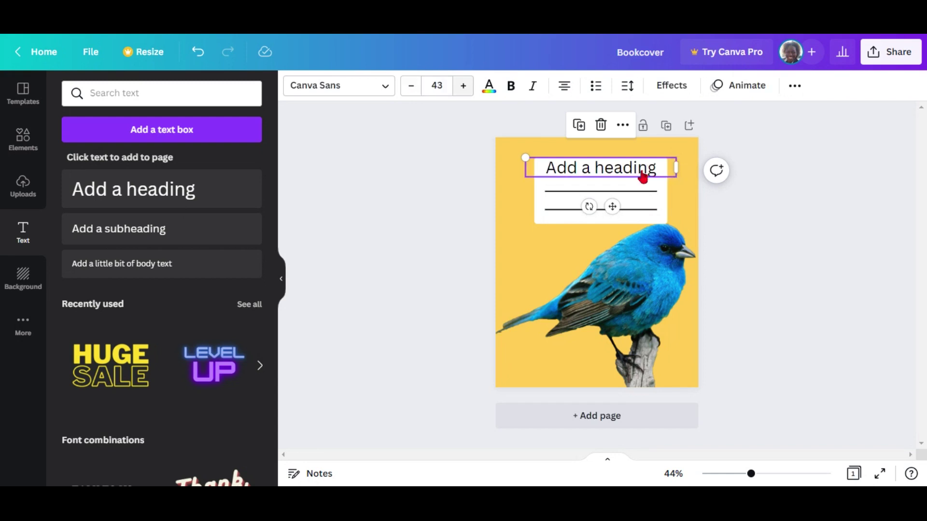
key(ctrl+shift+comma)
key(ctrl+shift+comma)
key(ctrl+shift+comma)
key(ctrl+shift+comma)
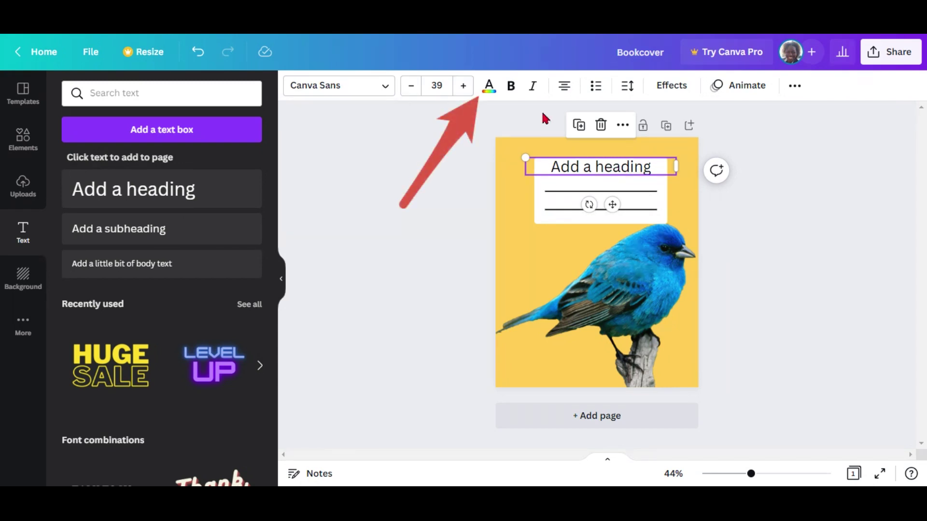
Replace the placeholder heading text with "Composition".
double_click(592, 167)
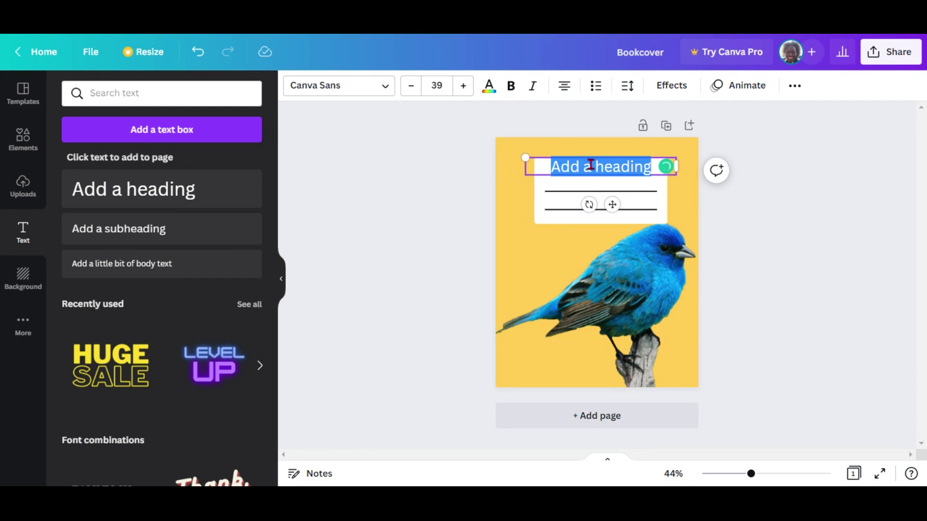
text(C)
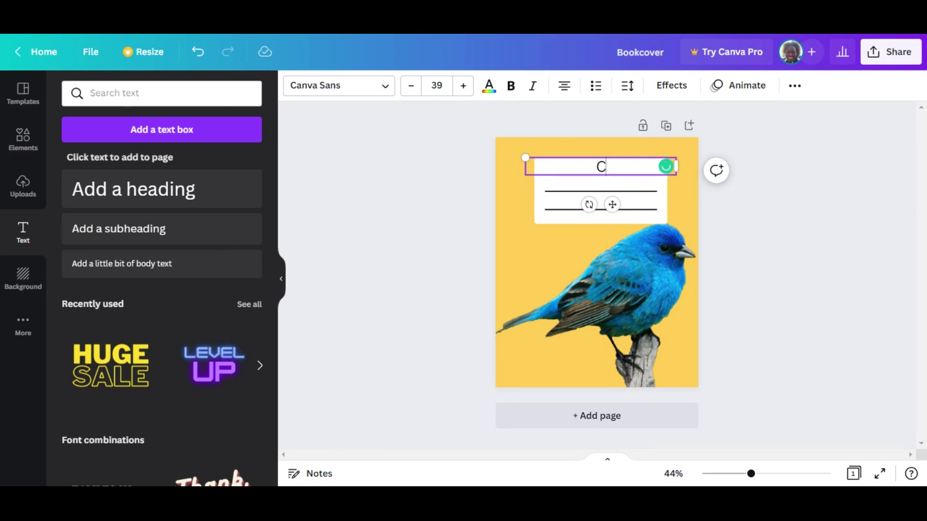
text(omposition)
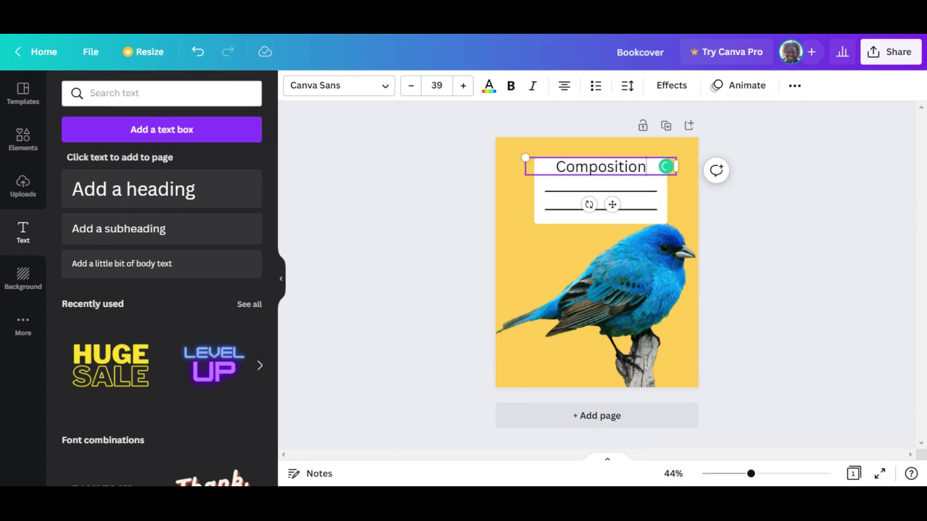
Reduce the heading's font size to 30.
click(411, 85)
click(411, 86)
click(412, 85)
click(411, 86)
click(411, 86)
click(413, 87)
click(412, 87)
click(412, 87)
click(412, 87)
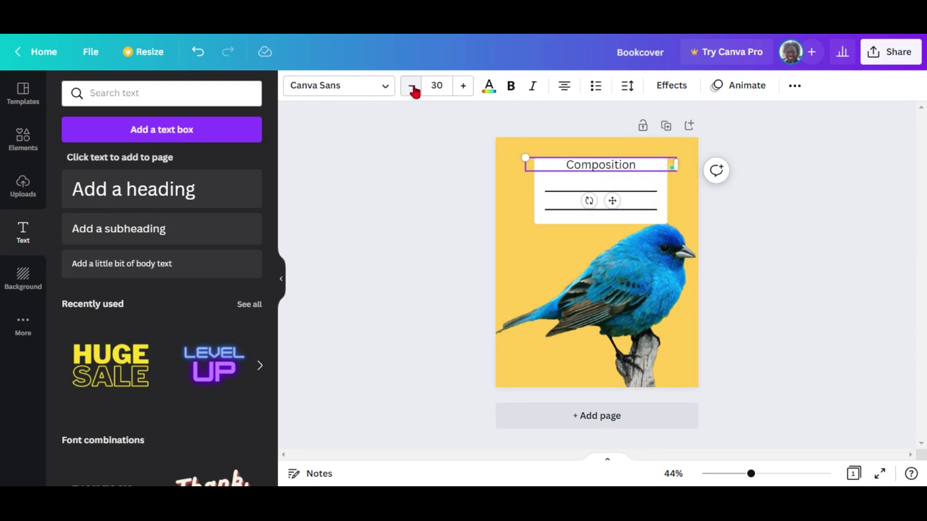
Extend the heading text to read "Composition Book".
text(Boo)
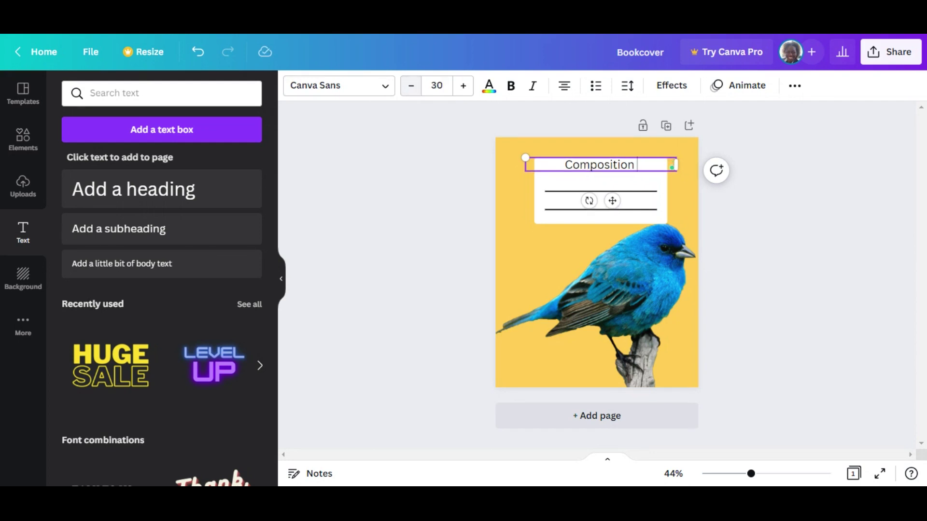
text(i)
key(BackSpace)
text(k)
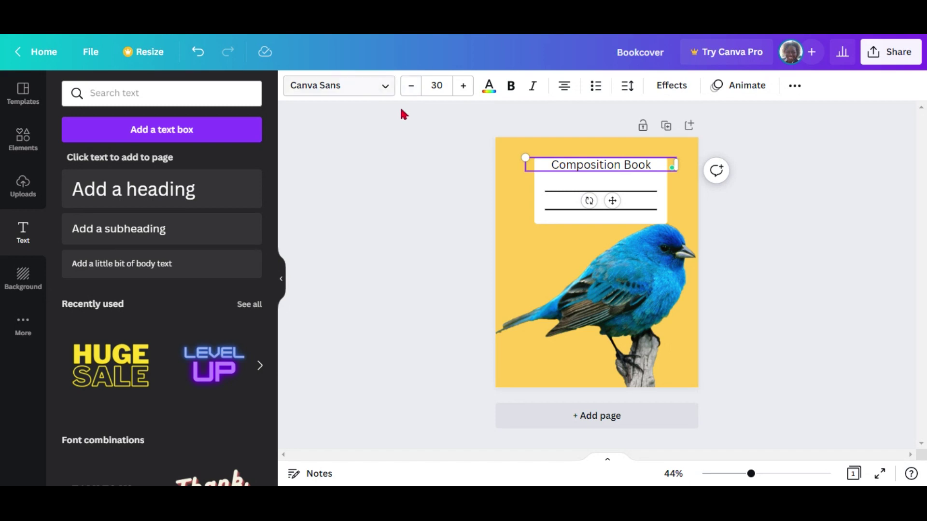
Make the "Composition Book" heading bold, keeping the Canva Sans font.
click(384, 88)
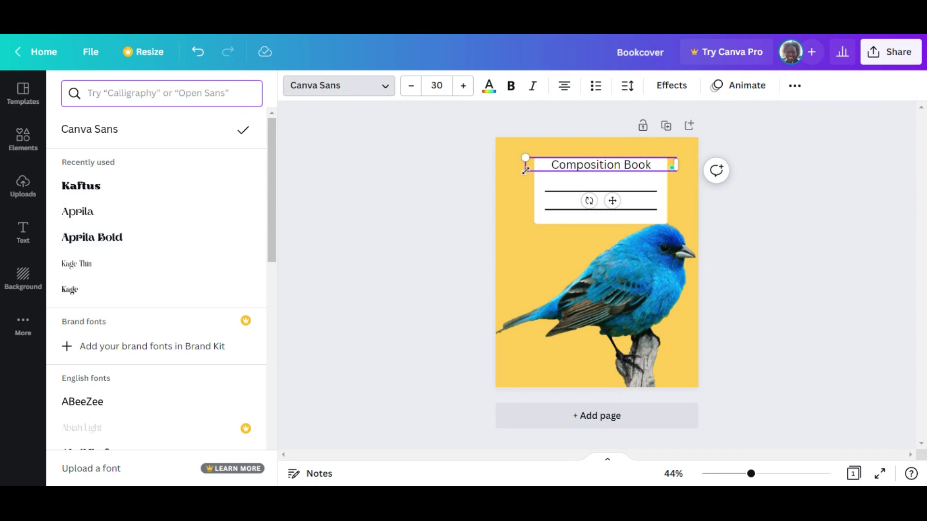
key(Escape)
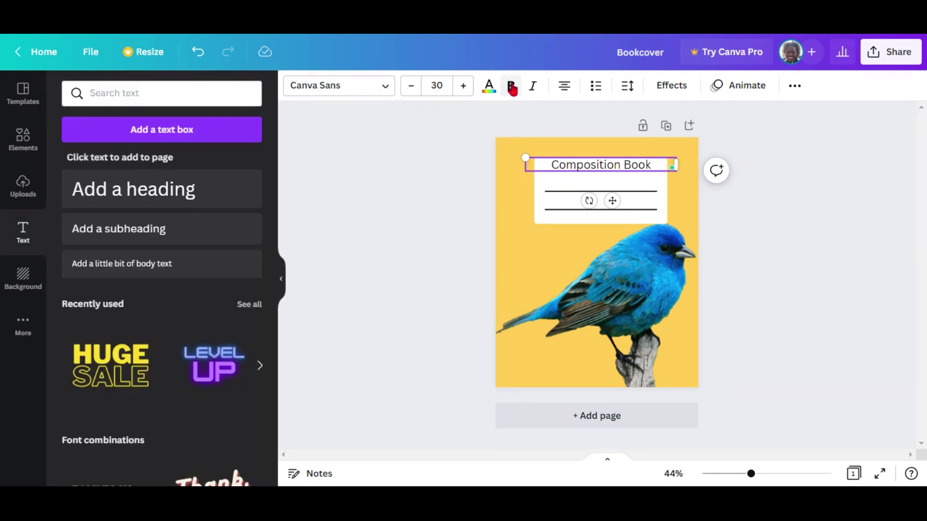
click(578, 120)
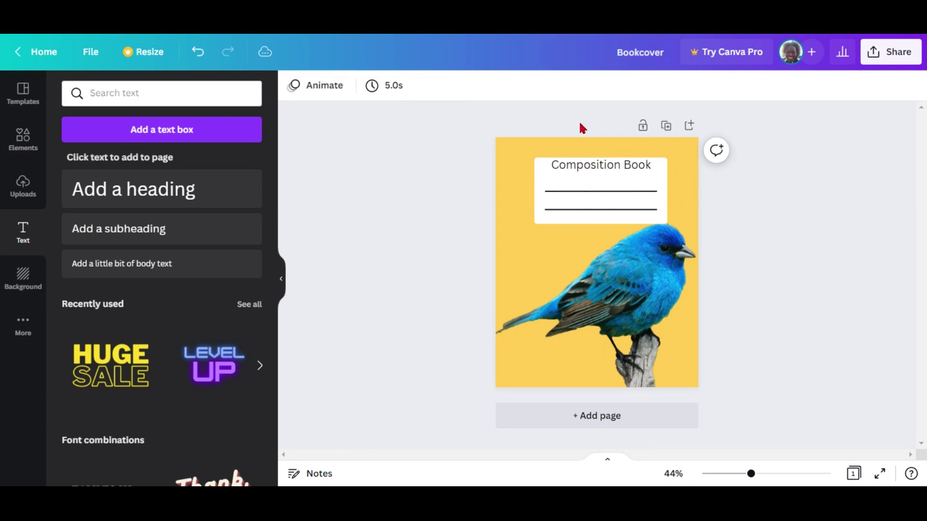
click(595, 170)
click(512, 87)
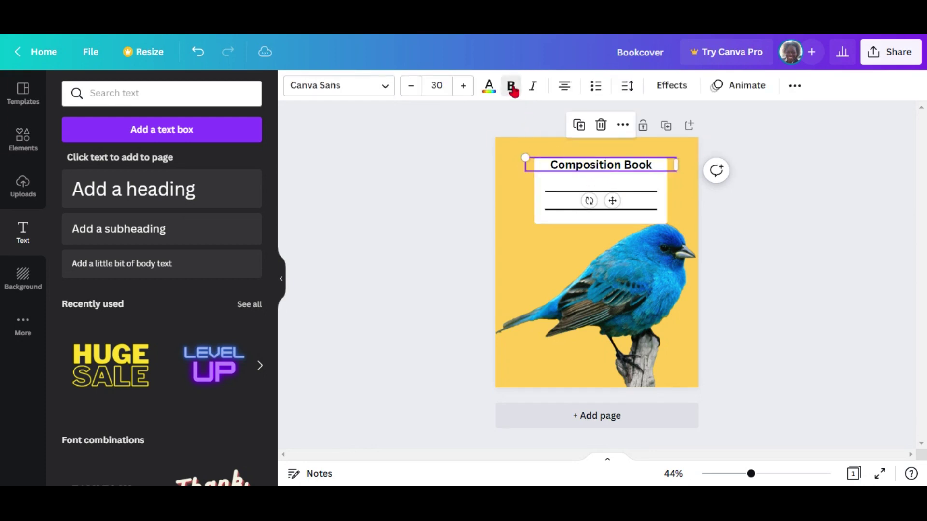
Narrow the heading's text box to about 4.4 in and centre it in the white rectangle above the upper line.
drag(609, 169, 608, 171)
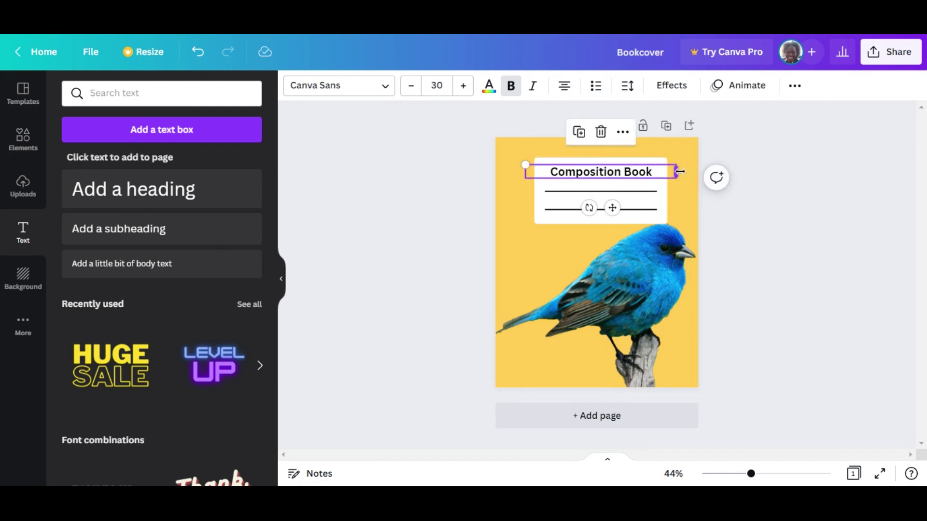
drag(678, 171, 644, 171)
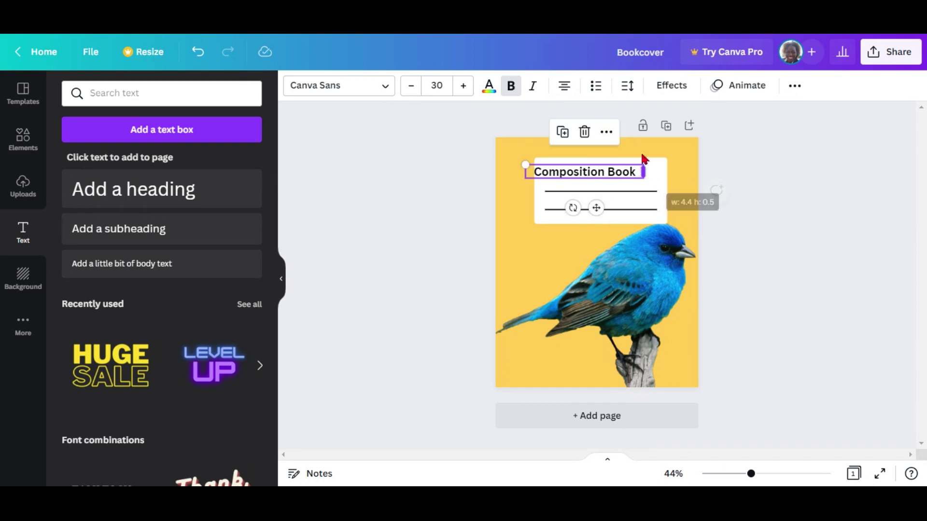
click(453, 151)
drag(581, 173, 604, 169)
click(445, 210)
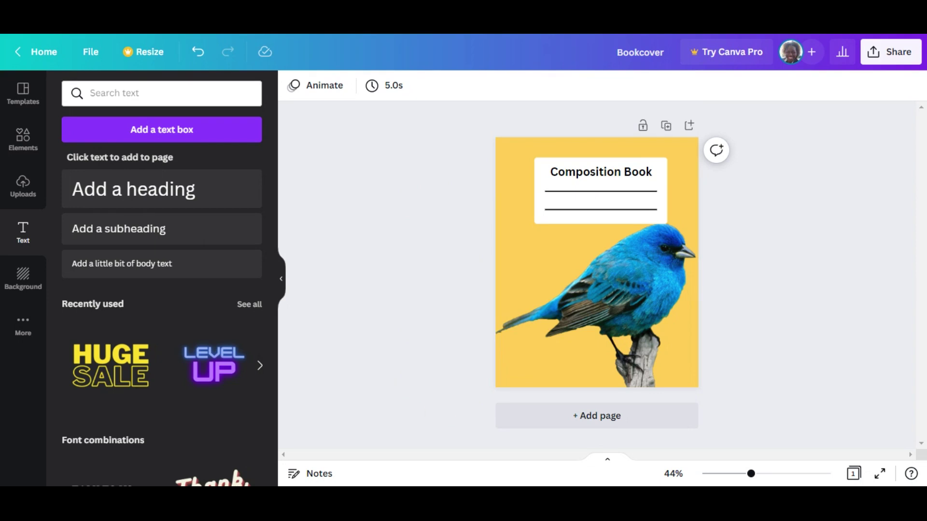
Add a rectangle shape and make it a narrow strip along the page's left edge, spanning the full page height.
scroll(556, 116, up, 2)
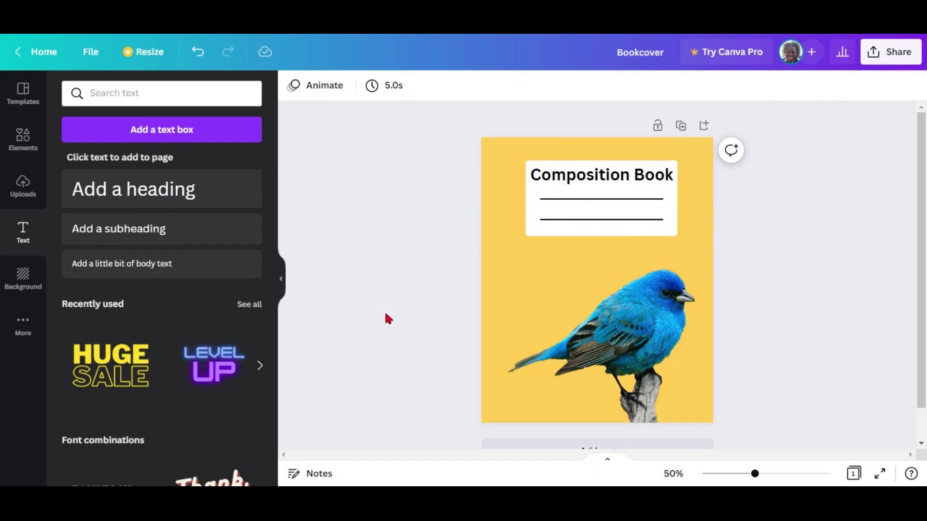
key(r)
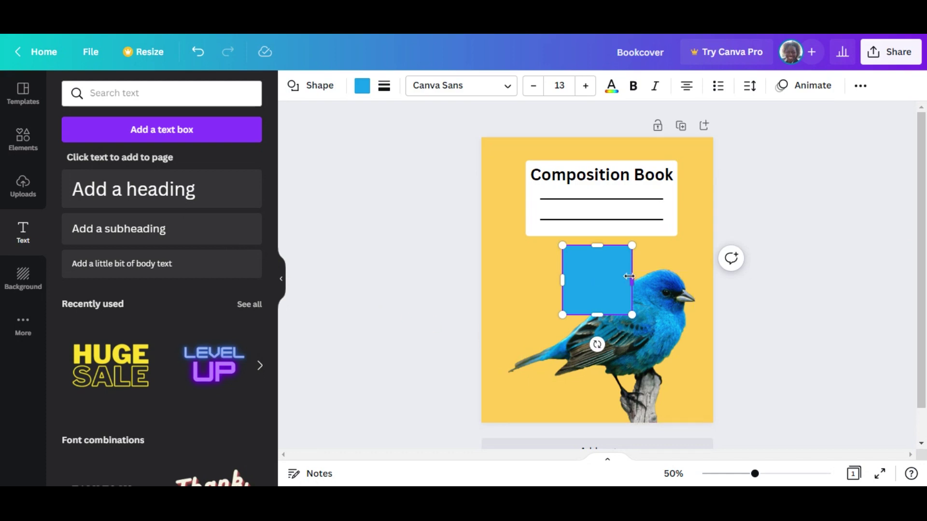
drag(628, 281, 497, 255)
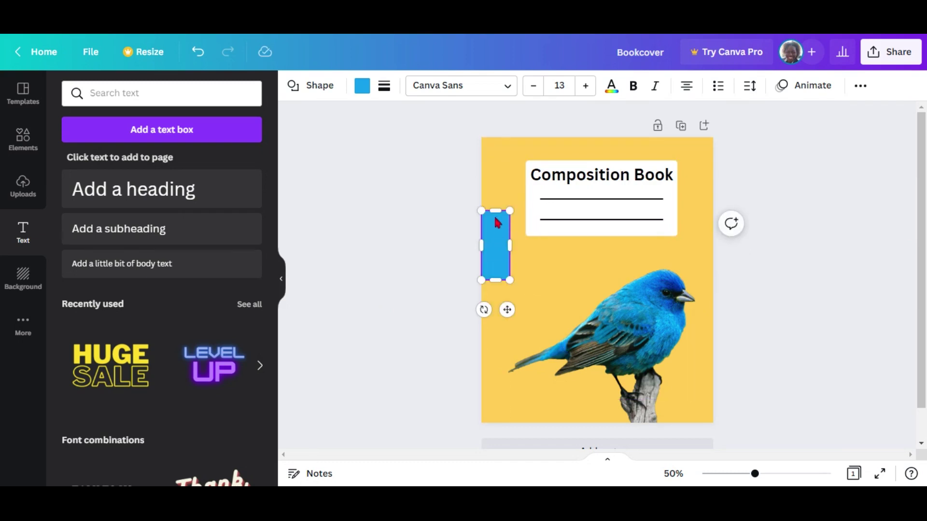
drag(494, 210, 494, 139)
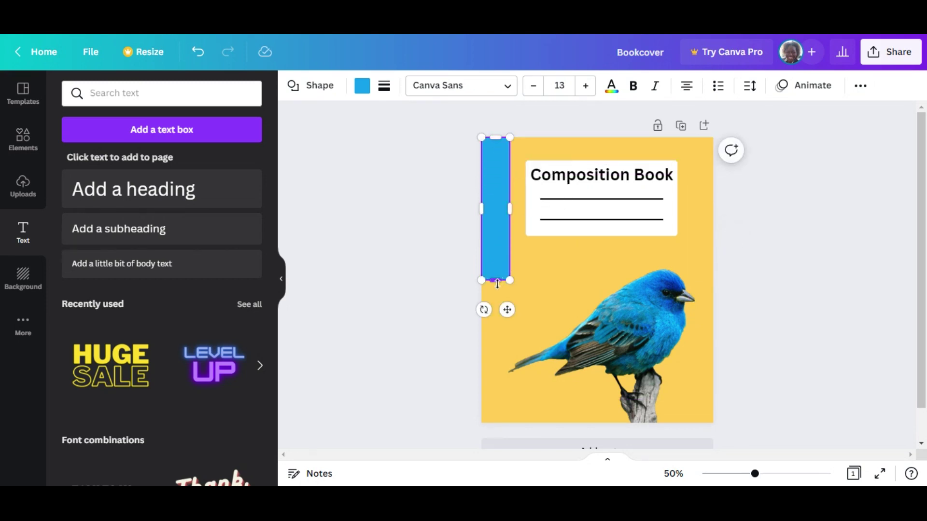
drag(496, 282, 505, 426)
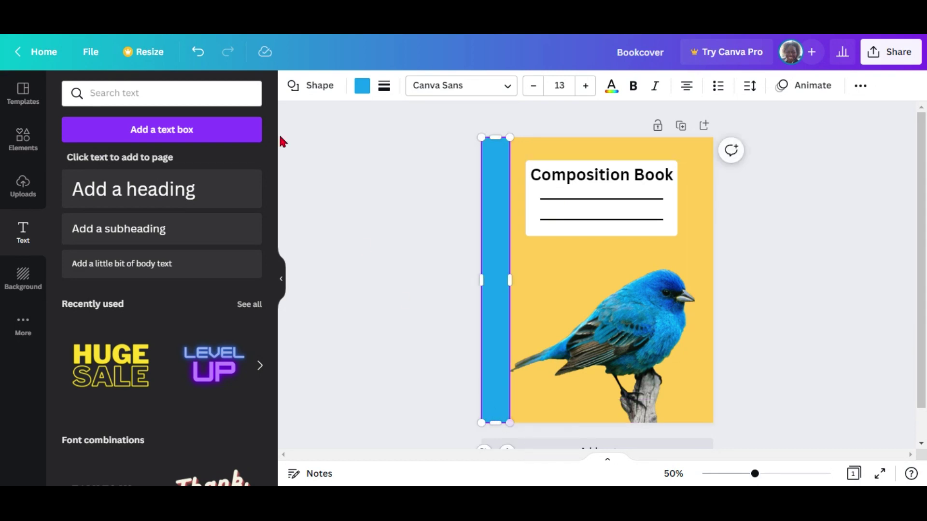
Fill the vertical strip along the page's left edge with black from the document colors.
click(361, 91)
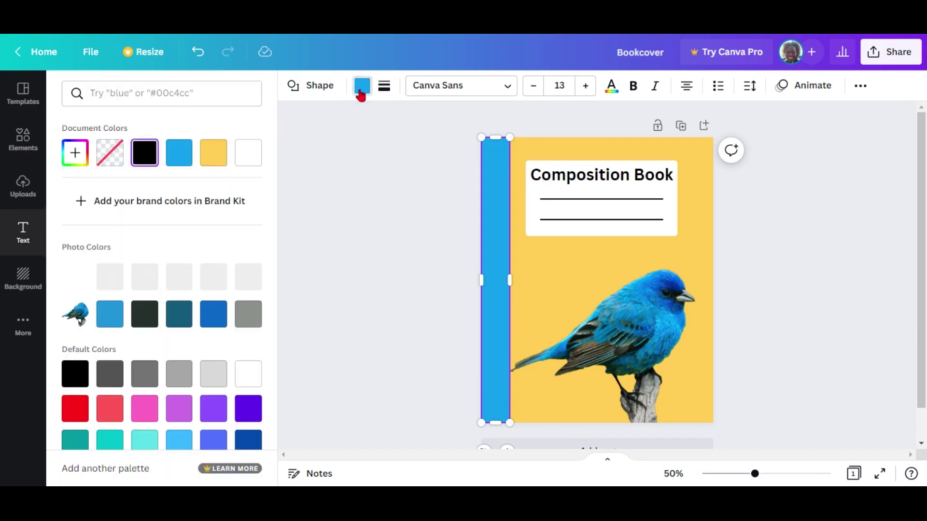
click(146, 157)
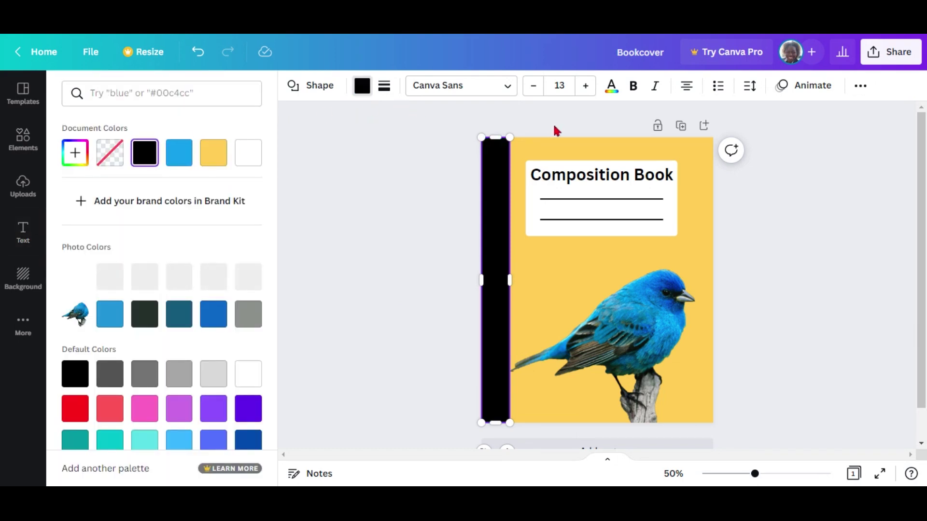
key(Escape)
click(567, 116)
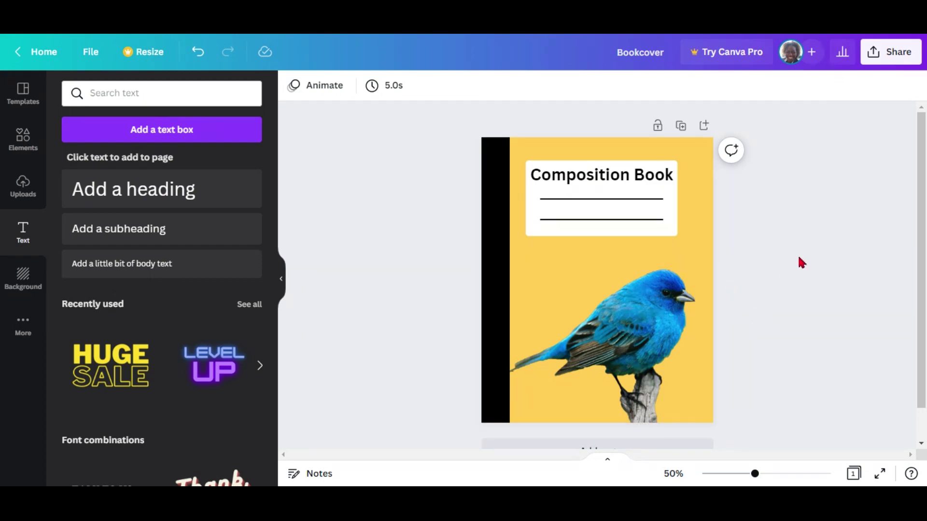
Fit the ends of the black strip exactly to the page's upper and lower edges.
click(706, 192)
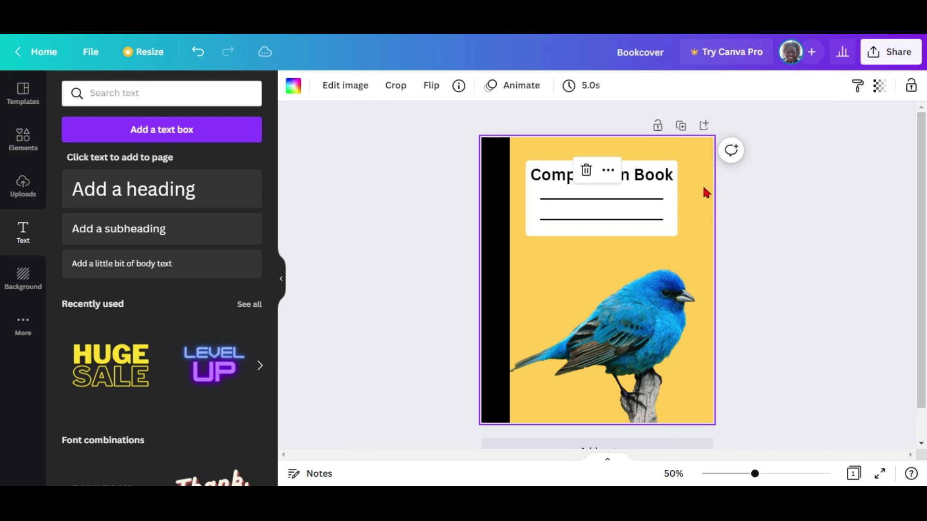
click(491, 173)
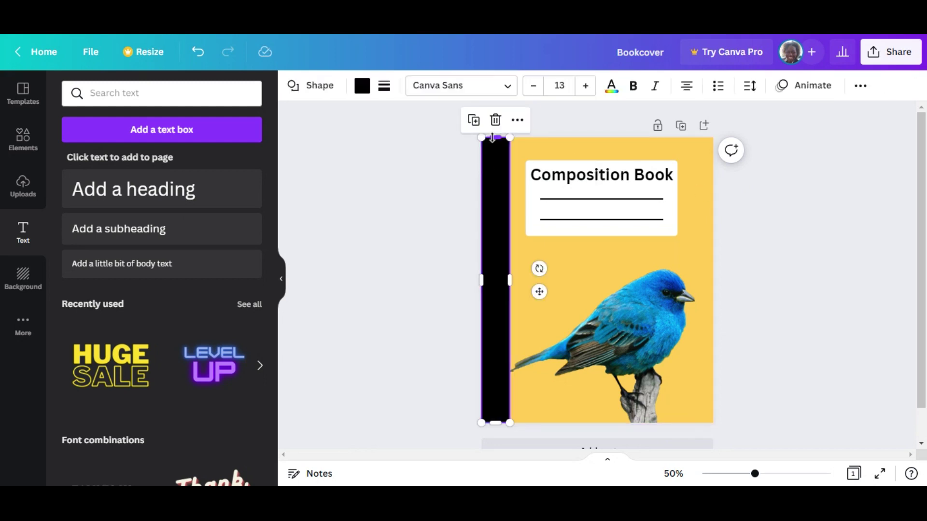
drag(492, 136, 492, 136)
drag(496, 421, 495, 423)
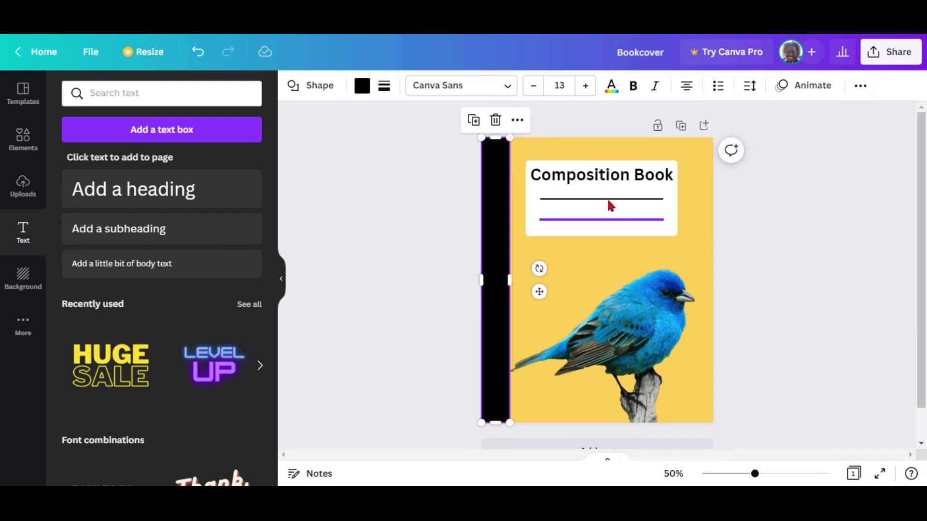
click(593, 129)
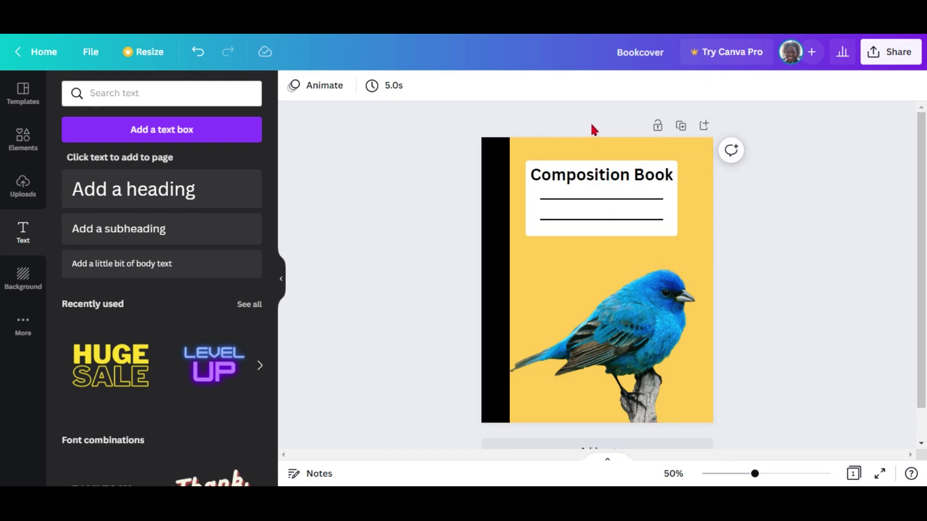
Duplicate the finished cover page to create a second page.
click(681, 126)
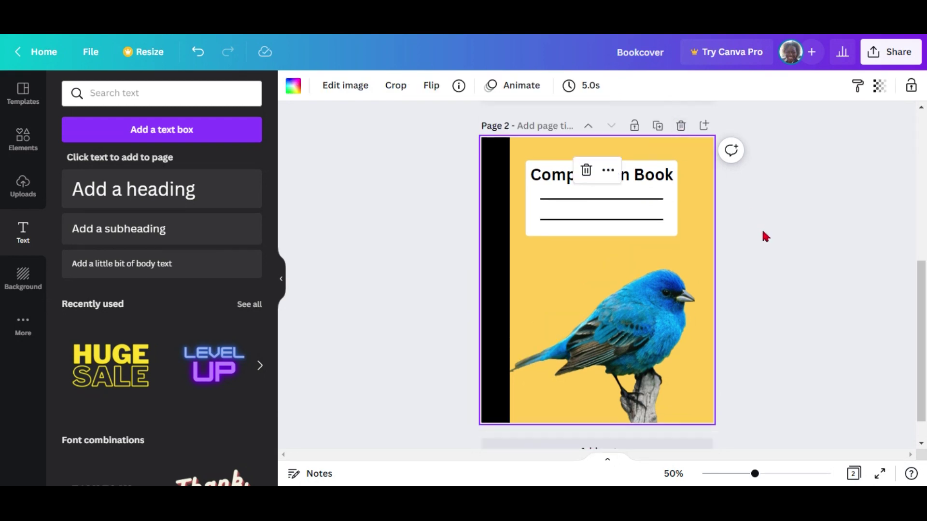
drag(921, 325, 904, 180)
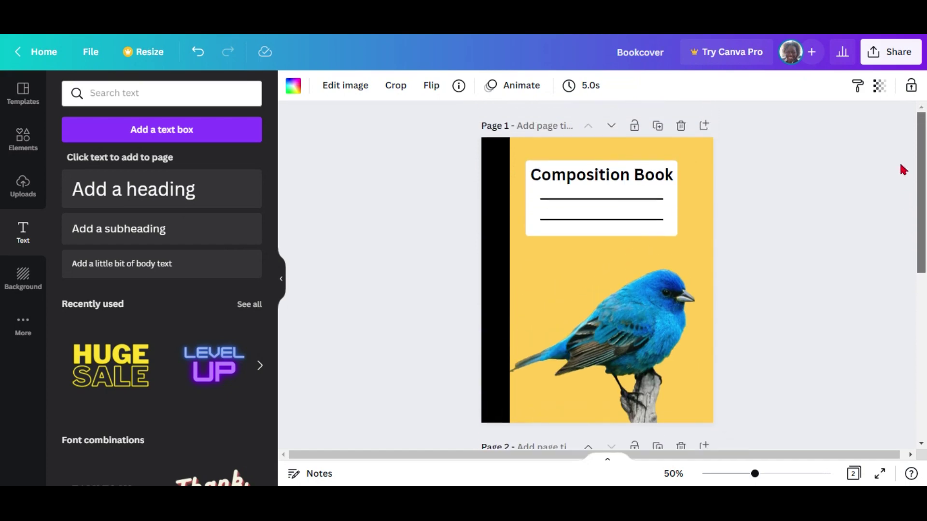
scroll(902, 194, down, 5)
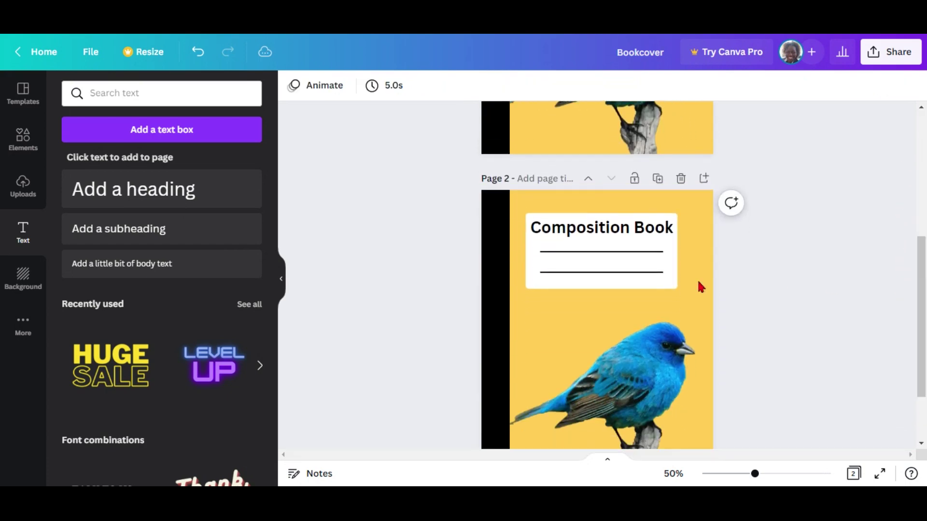
Delete the blue bird and both horizontal title-box lines from page 2.
click(659, 357)
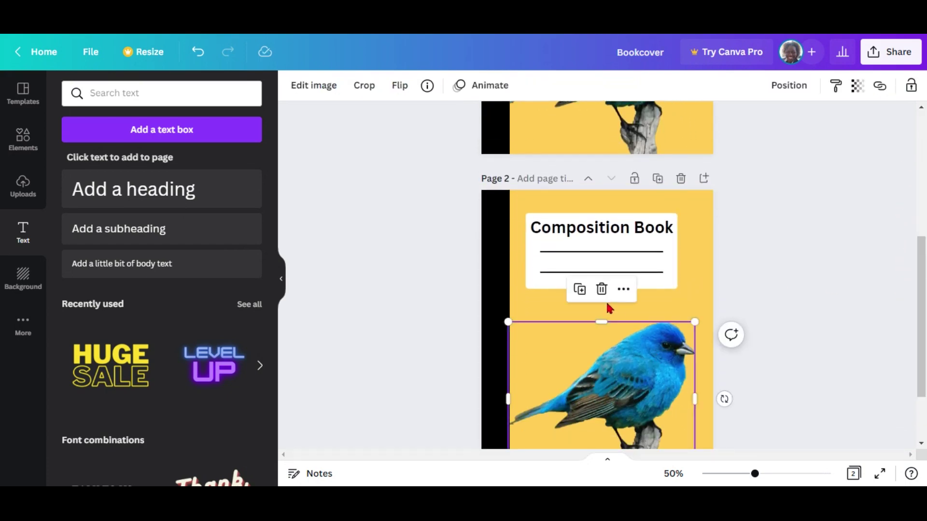
click(601, 289)
click(606, 283)
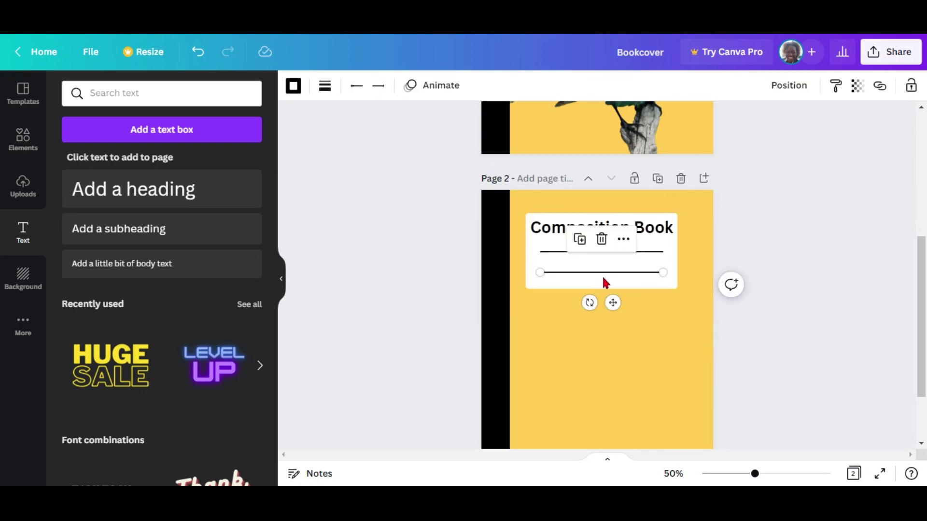
click(601, 239)
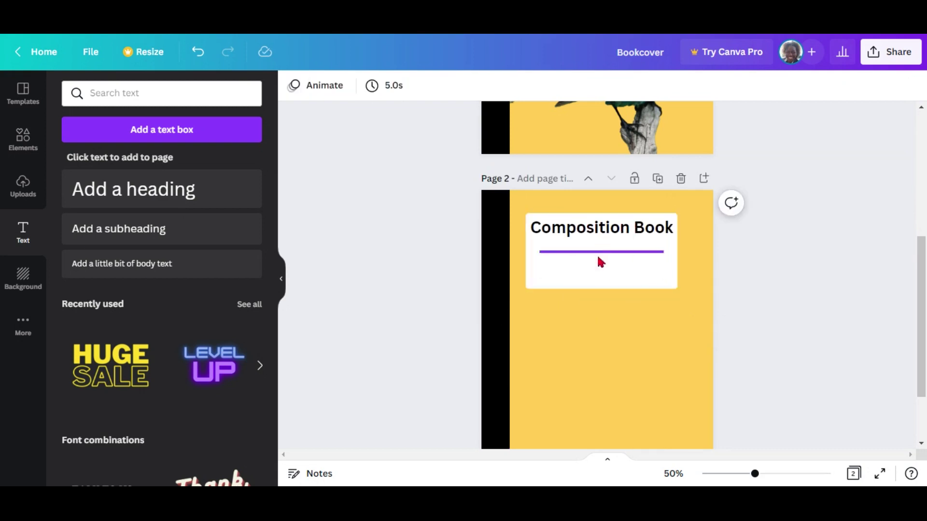
click(599, 255)
click(600, 217)
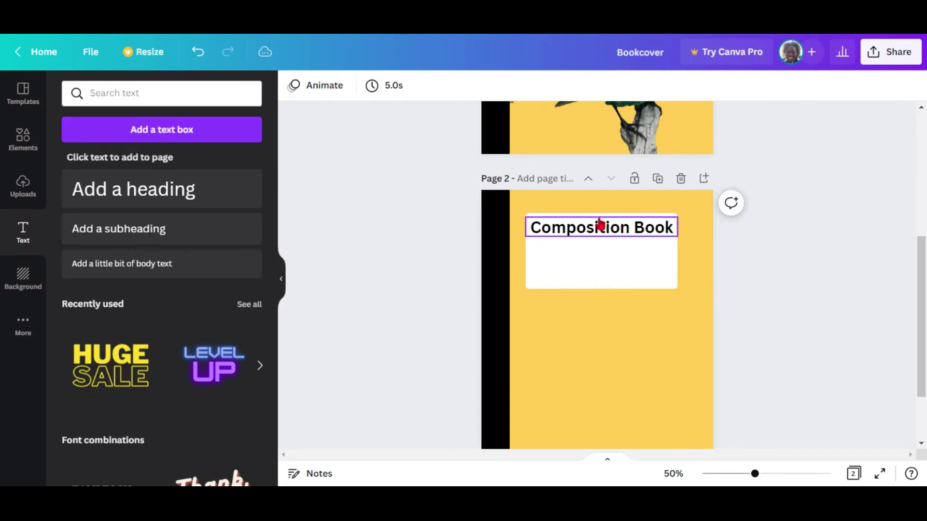
Delete the Composition Book title and the white box from page 2.
click(599, 230)
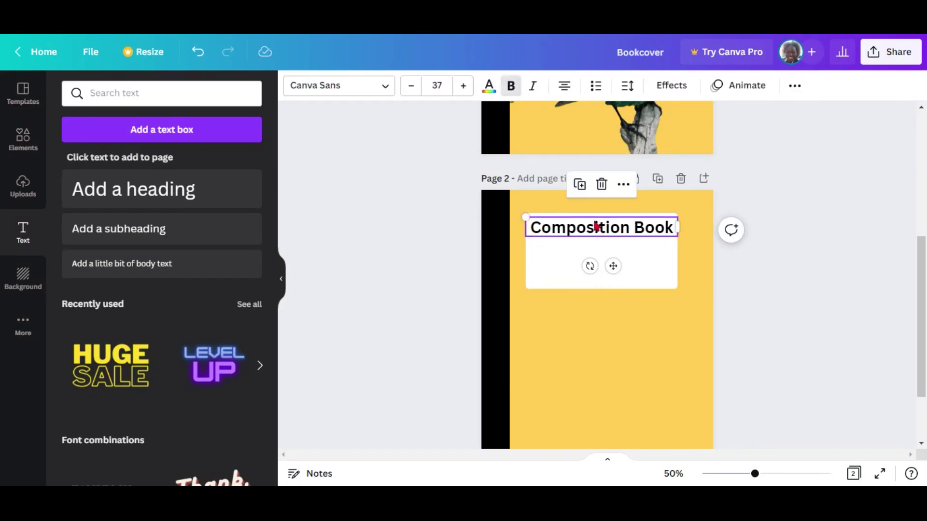
click(601, 185)
click(609, 247)
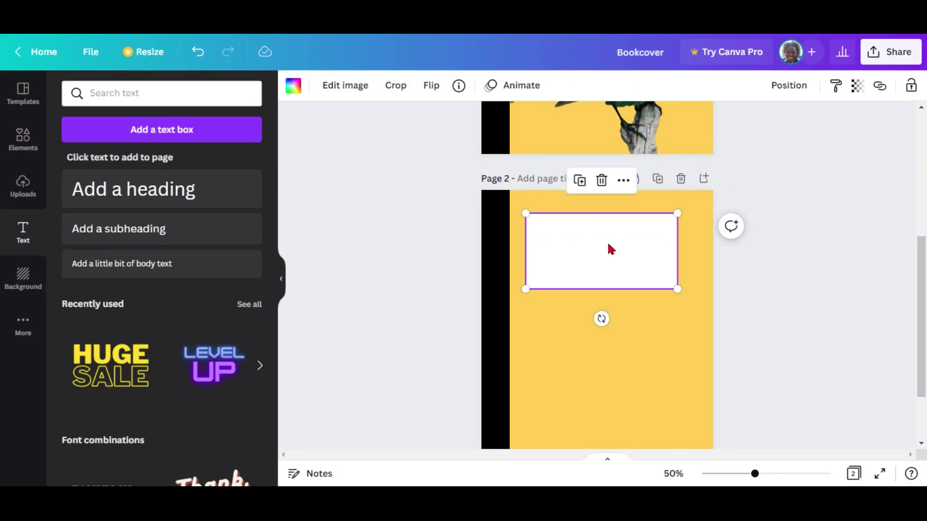
click(601, 182)
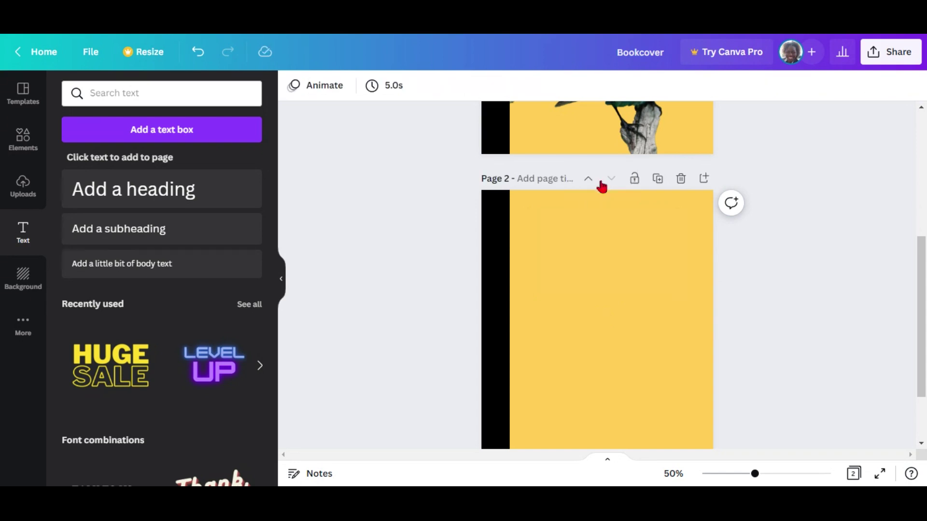
Move page 2's black strip to the page's right edge and align it with the upper and lower page edges.
click(503, 279)
drag(503, 279, 704, 262)
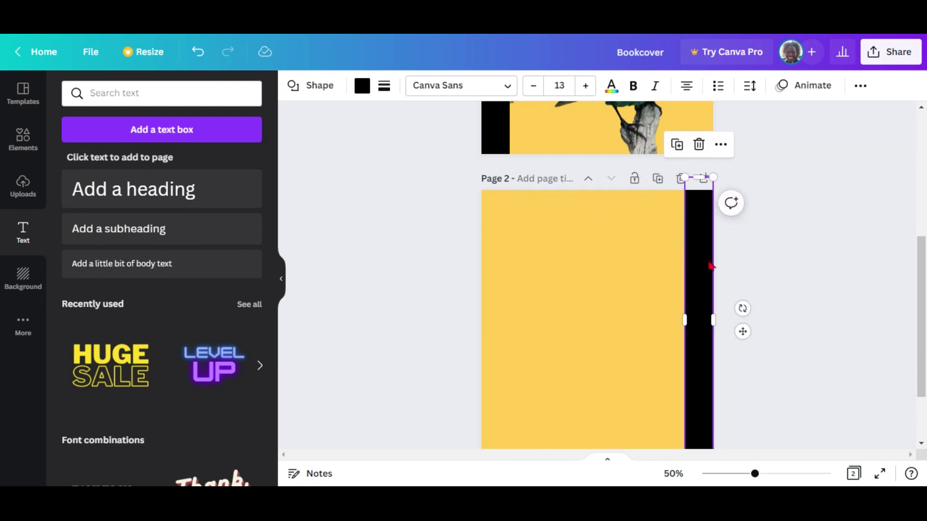
scroll(753, 254, down, 2)
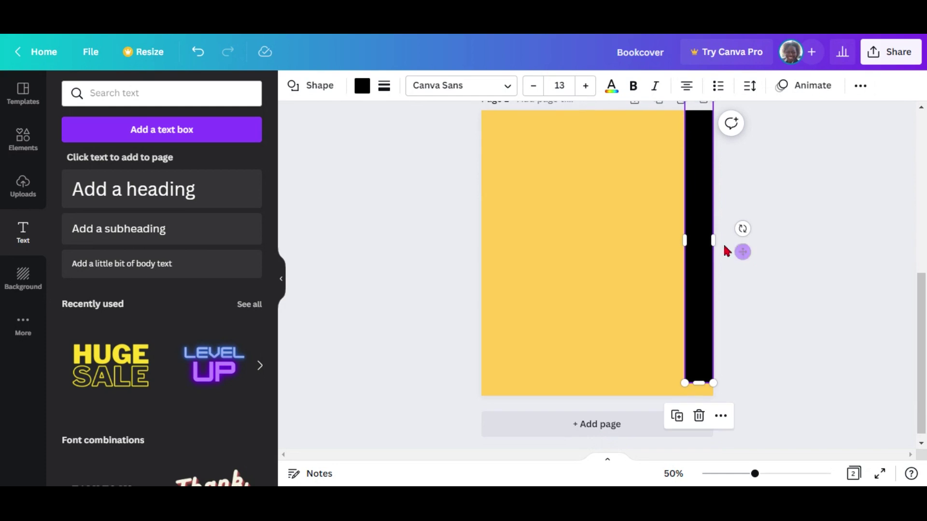
drag(704, 250, 702, 259)
scroll(782, 276, up, 3)
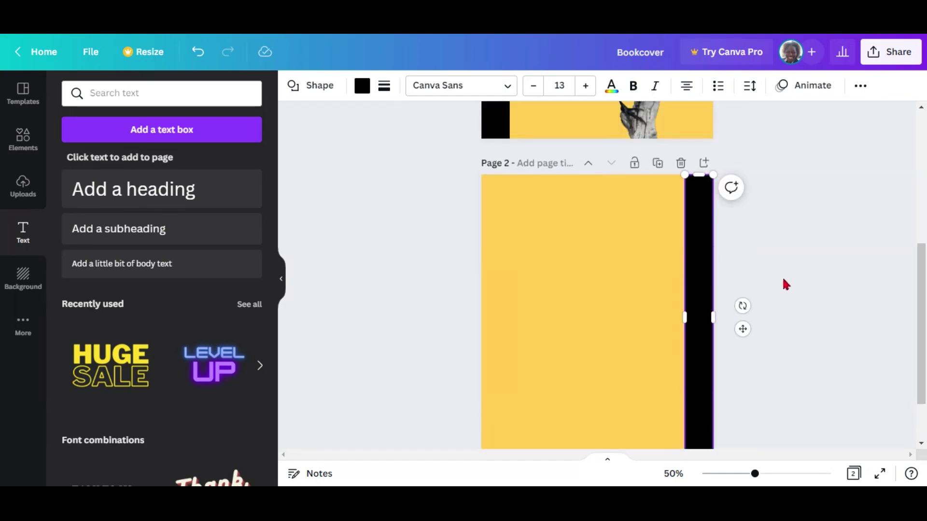
scroll(783, 280, down, 1)
click(783, 280)
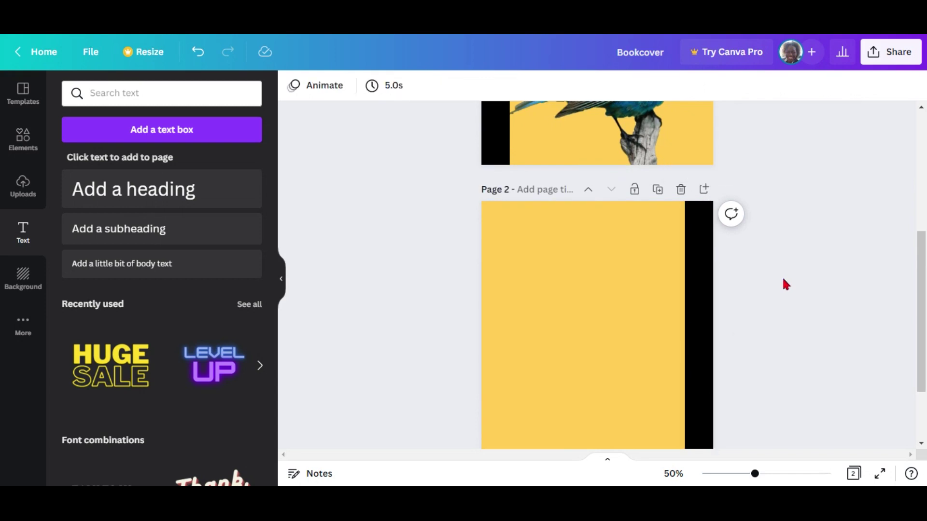
Review both cover pages and open the download options for the design.
scroll(783, 280, down, 3)
scroll(783, 280, up, 10)
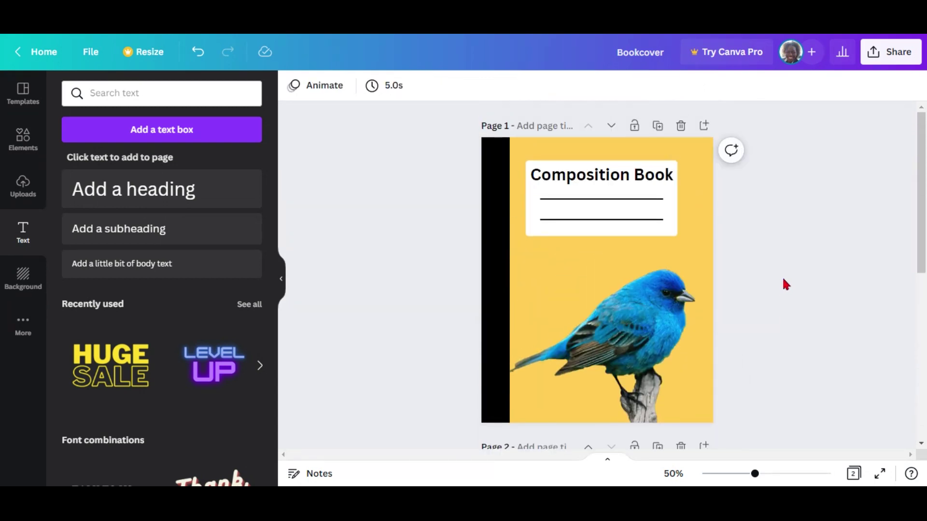
scroll(782, 281, down, 5)
scroll(783, 280, down, 2)
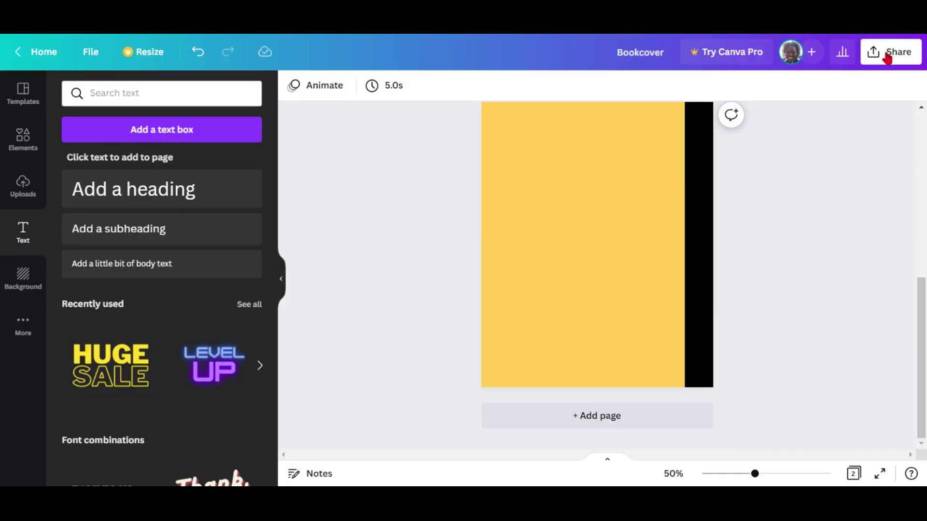
click(887, 54)
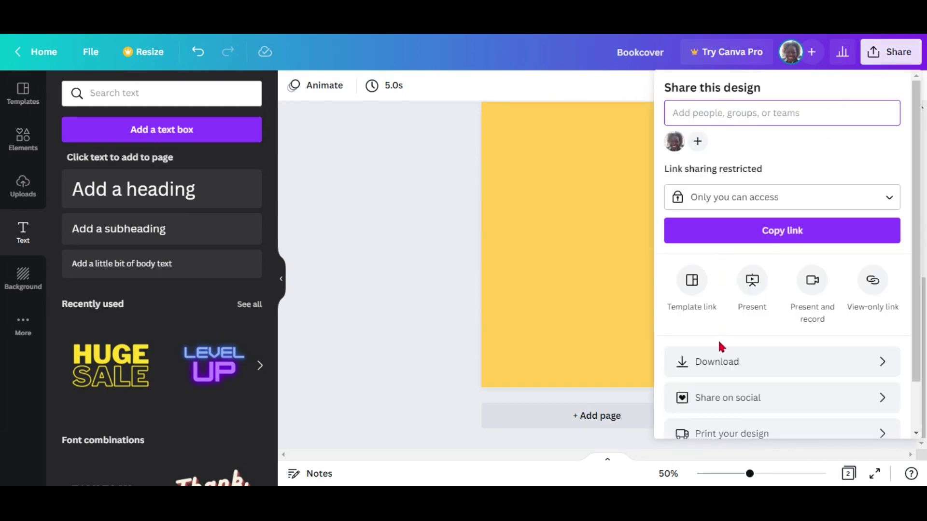
click(709, 363)
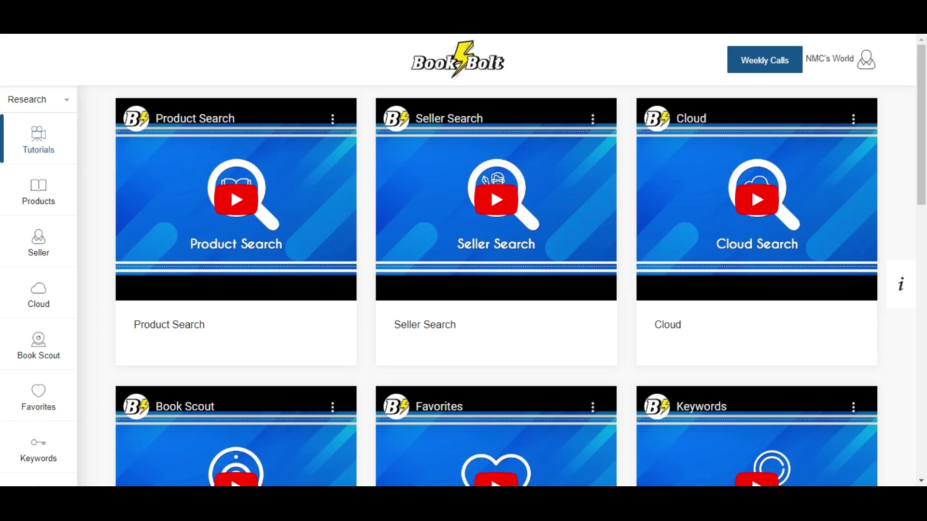
Switch to Book Bolt and look through its tutorial videos, from Product Search to Mass Cover Creator.
scroll(572, 324, down, 3)
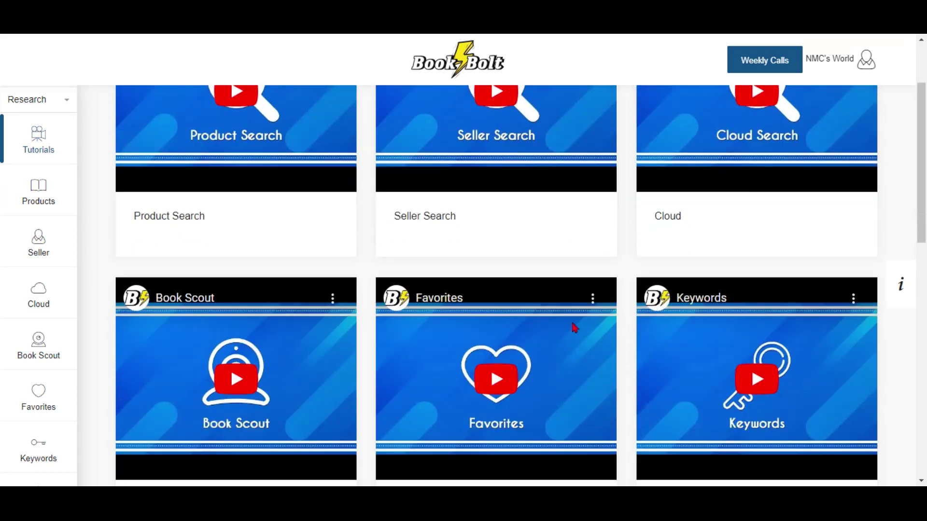
scroll(574, 328, down, 3)
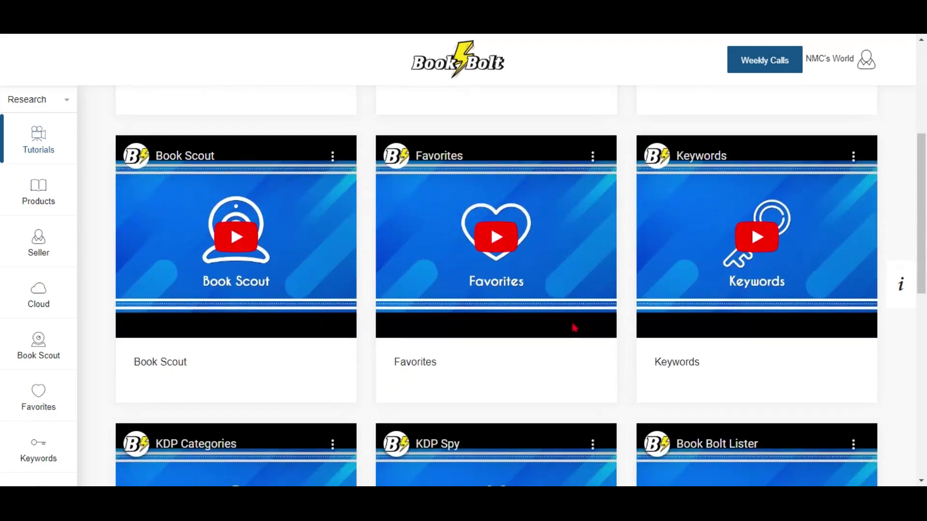
scroll(574, 328, down, 4)
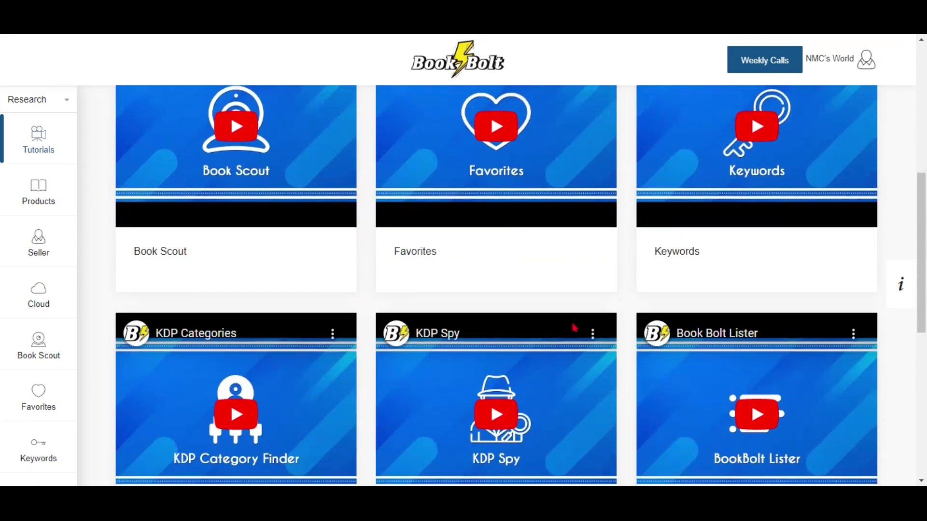
scroll(574, 328, down, 4)
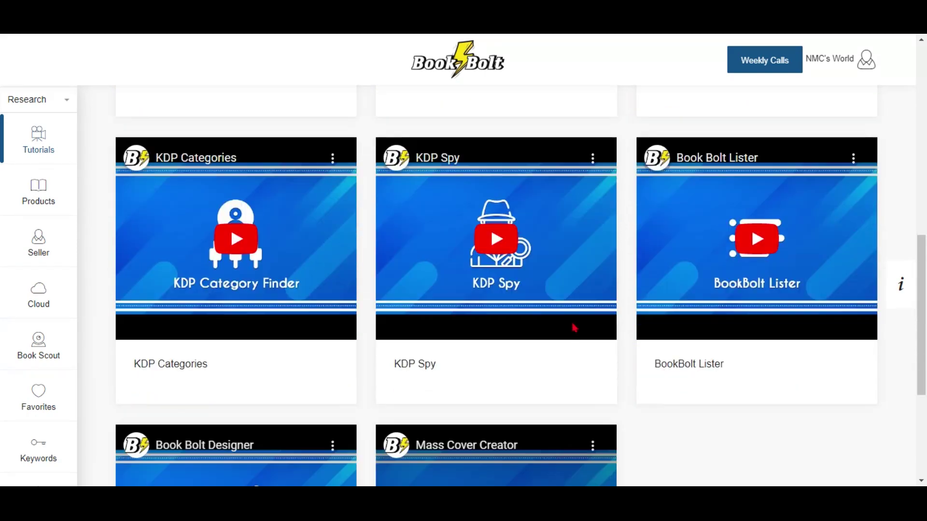
scroll(574, 329, down, 2)
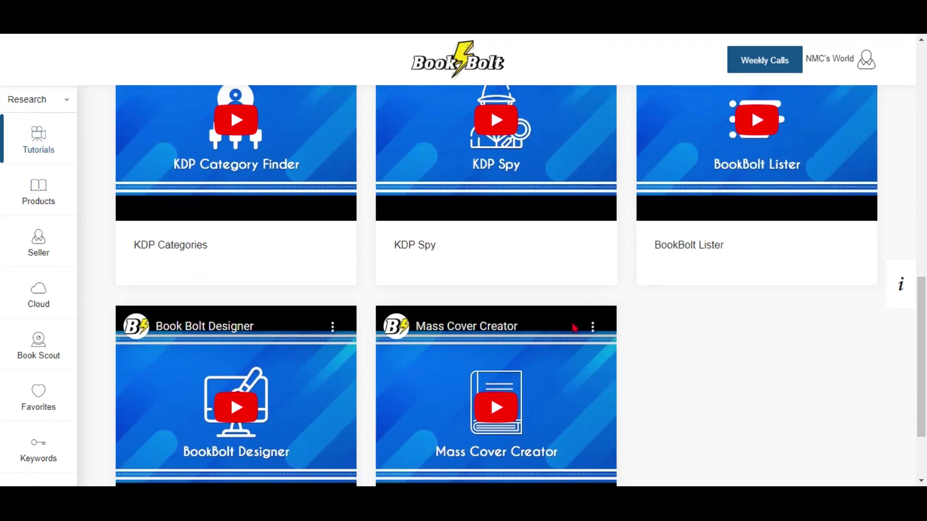
scroll(574, 328, up, 8)
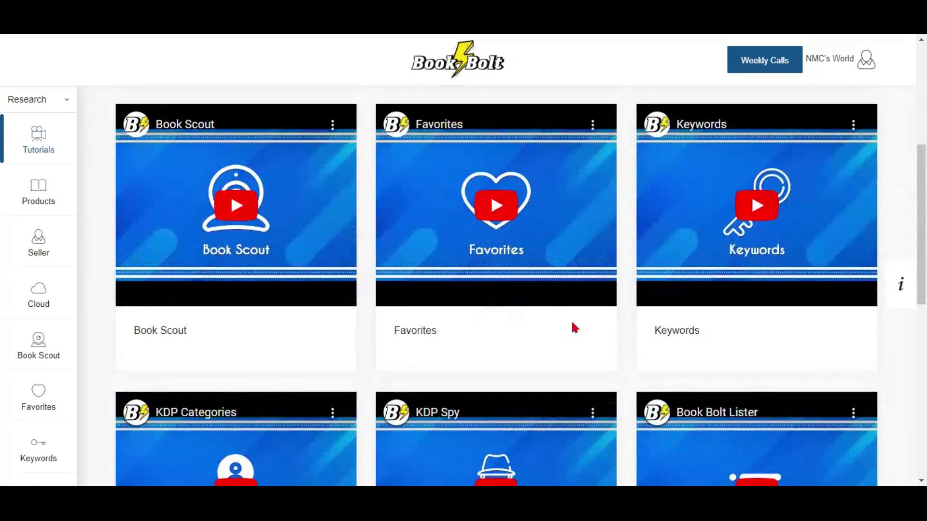
scroll(572, 324, up, 6)
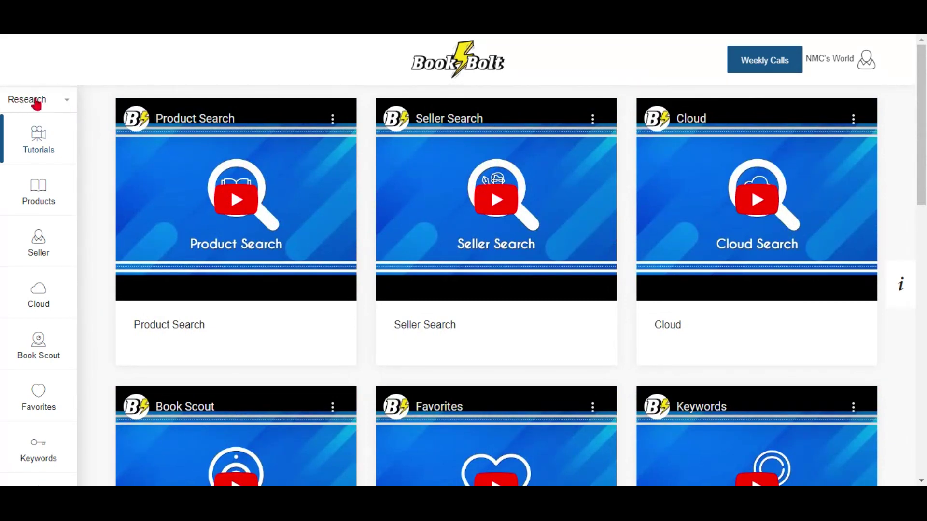
Change the Book Bolt dashboard section from Research to Create and open BookBolt Designer.
click(68, 103)
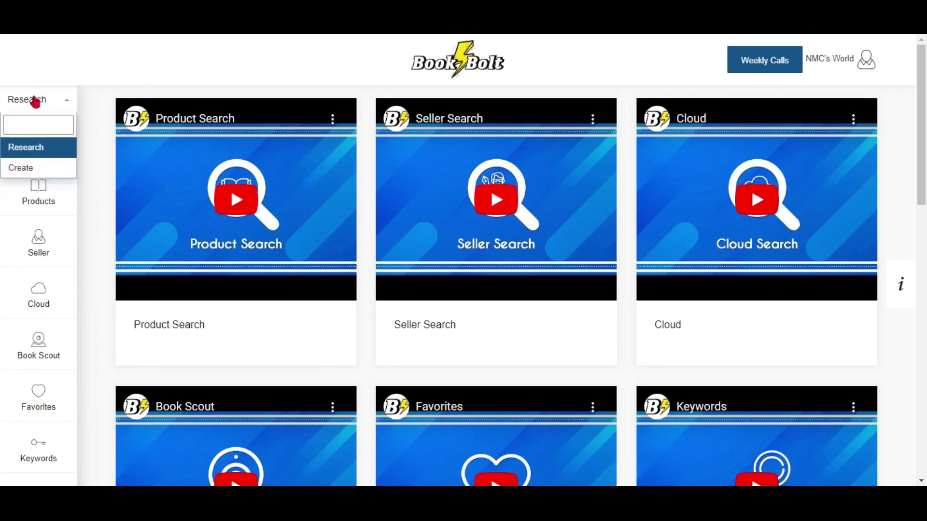
click(39, 142)
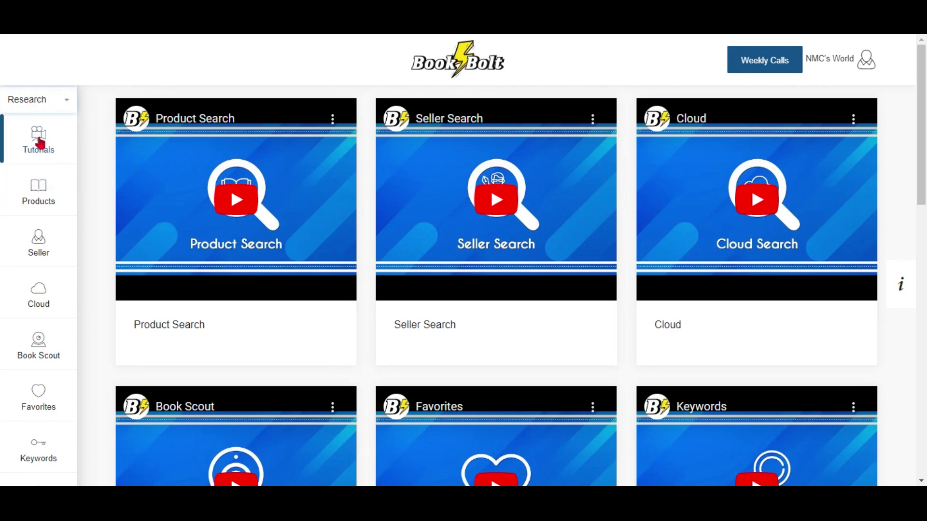
click(67, 104)
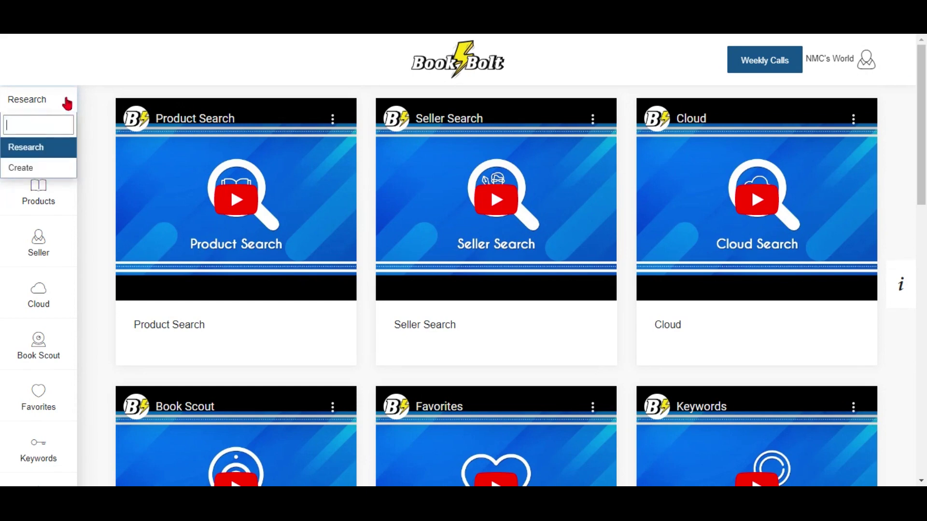
click(22, 169)
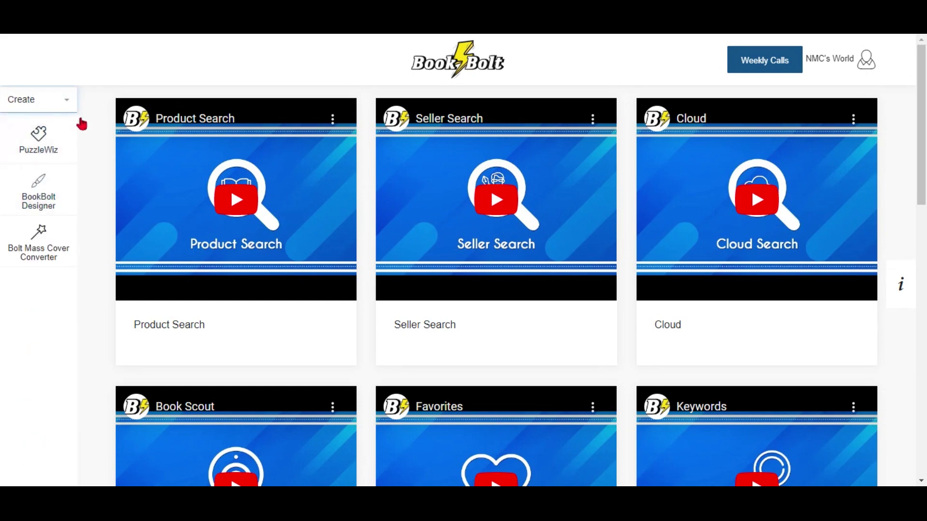
click(41, 202)
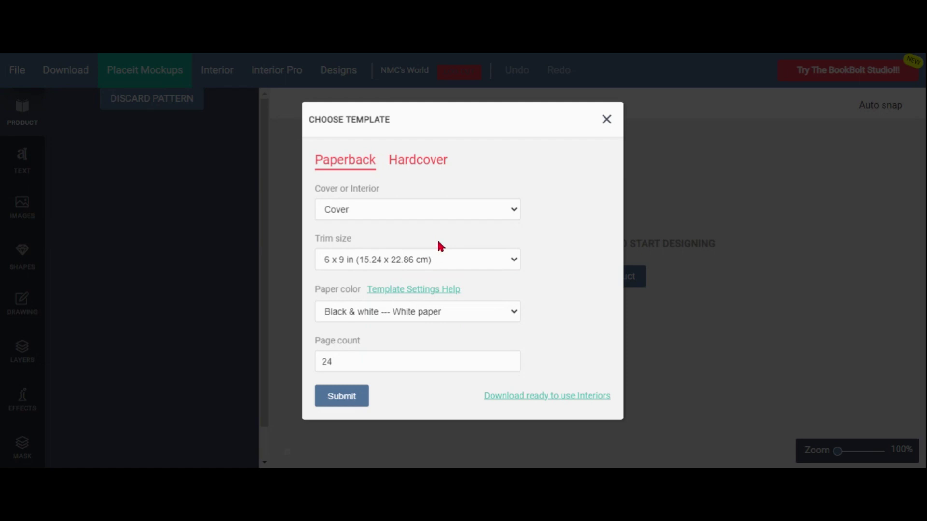
Close the template chooser and log in to BookBolt with the filled-in account credentials.
click(606, 120)
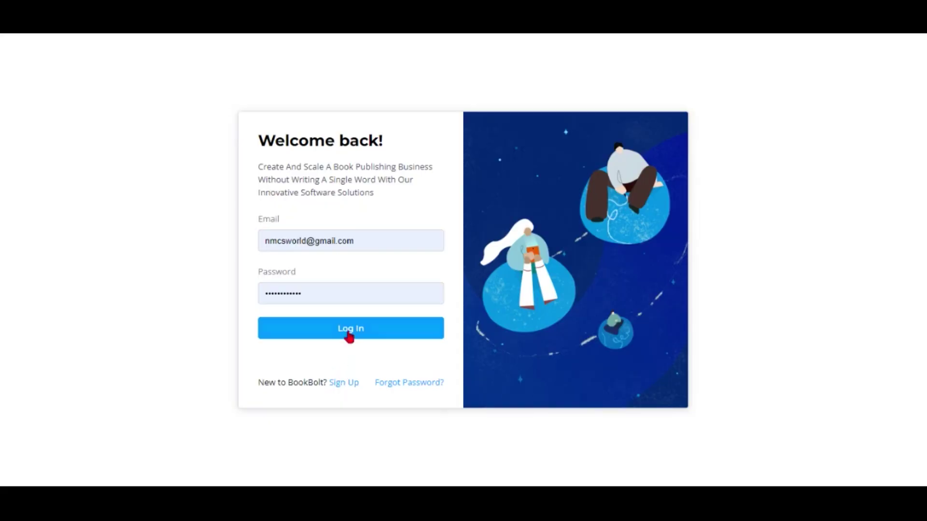
click(350, 334)
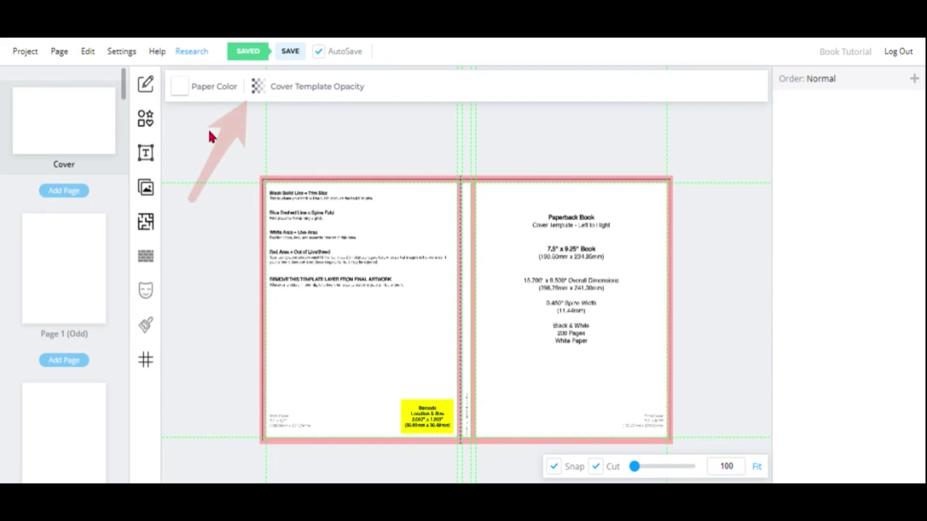
Hide the KDP cover template on the Book Tutorial project's cover.
click(258, 86)
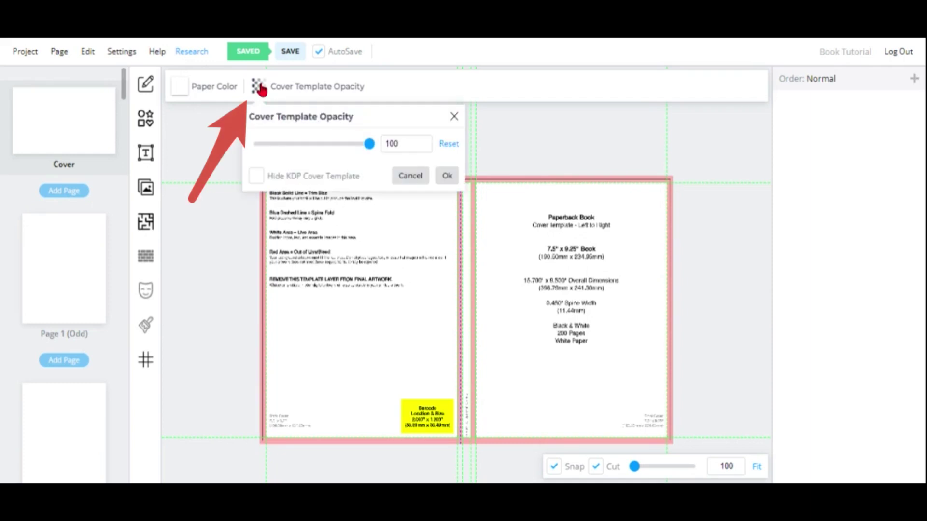
click(335, 179)
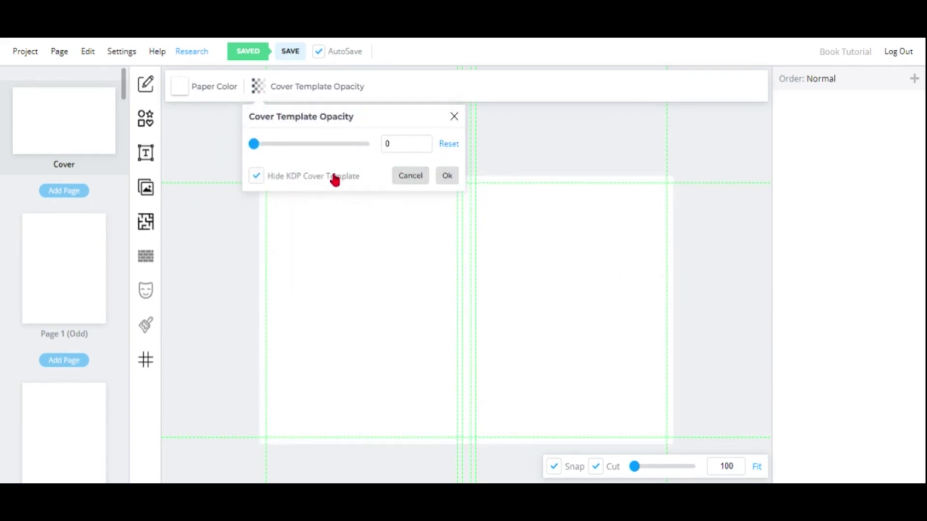
click(446, 177)
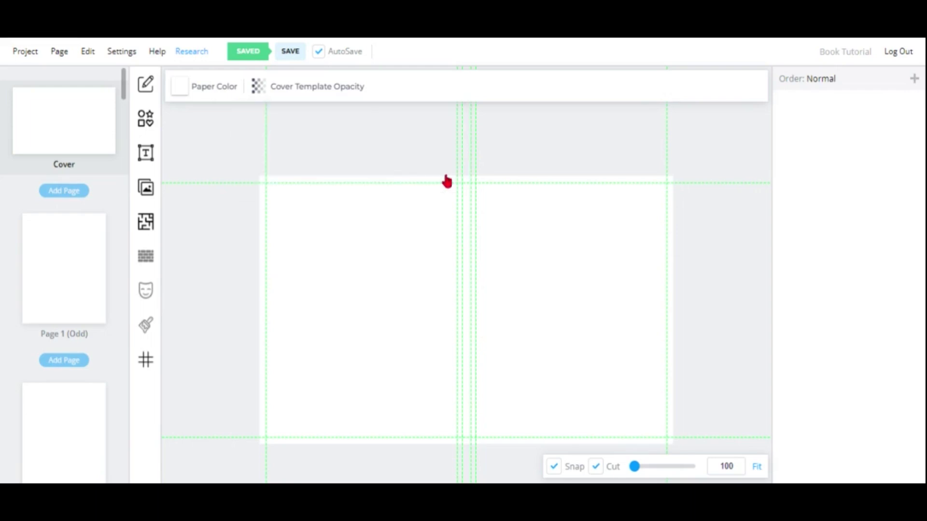
Create a new paperback cover and interior project named "project for tutorial" with a 7.5 x 9.25 in trim size and 200 pages.
click(25, 46)
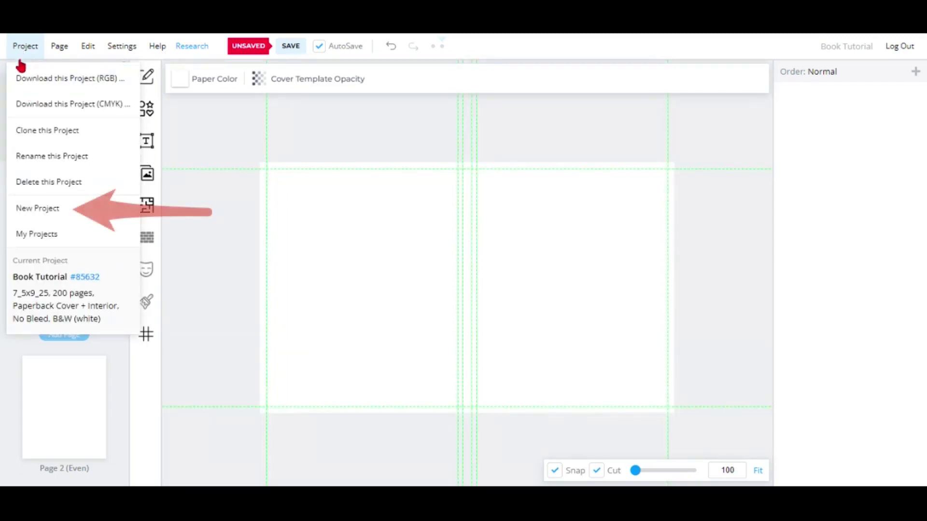
click(38, 212)
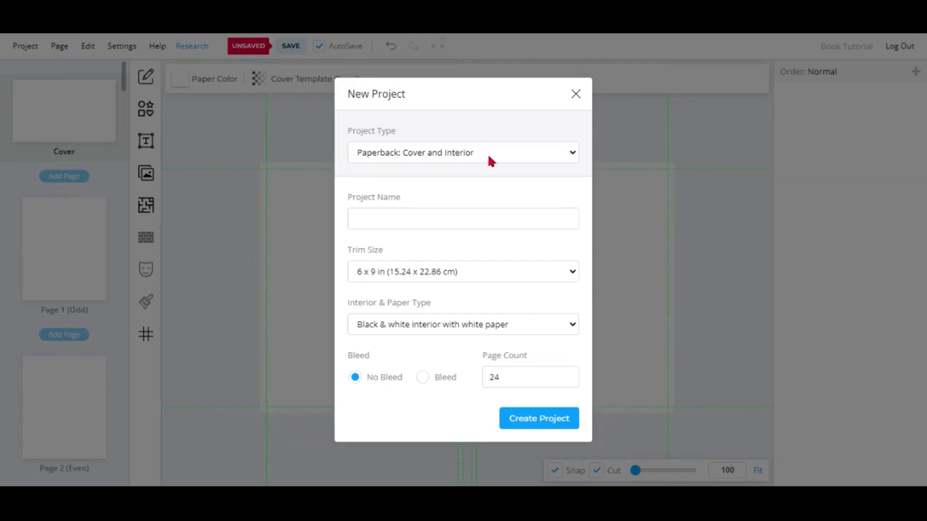
click(373, 215)
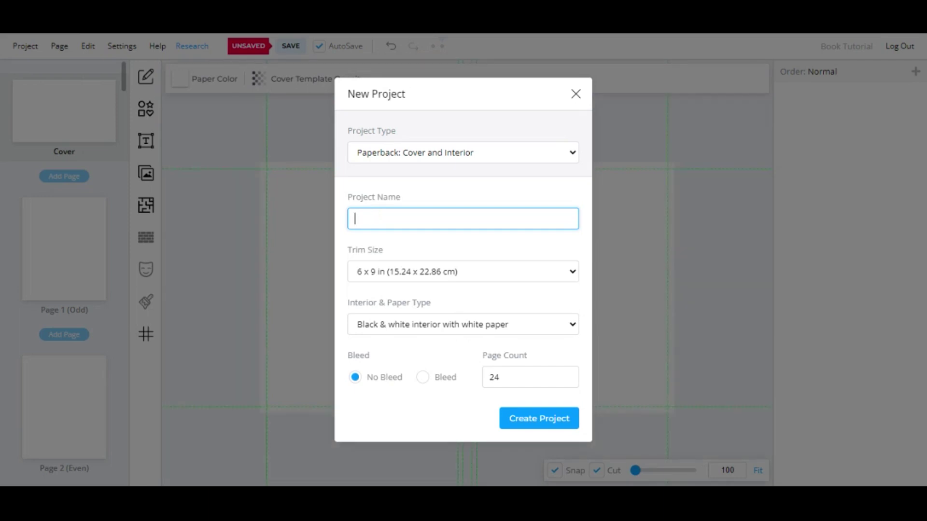
text(project for tutorial)
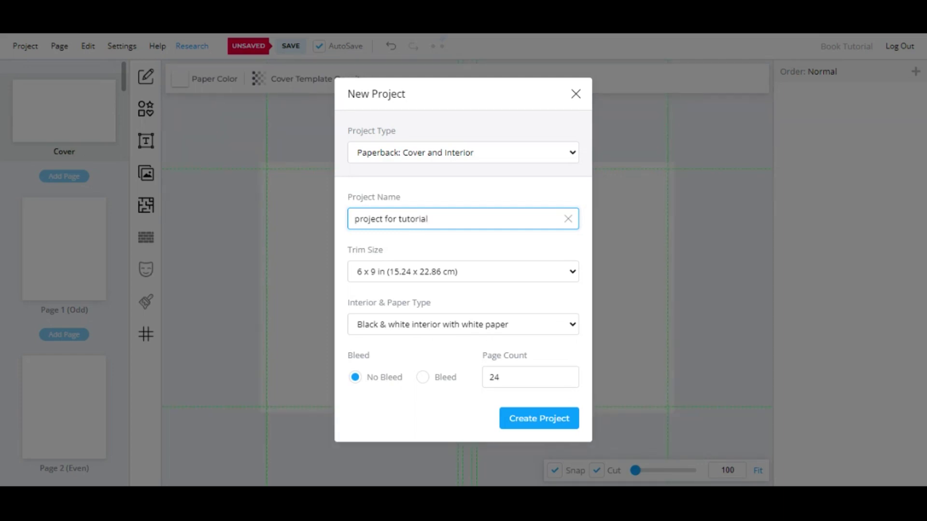
click(572, 272)
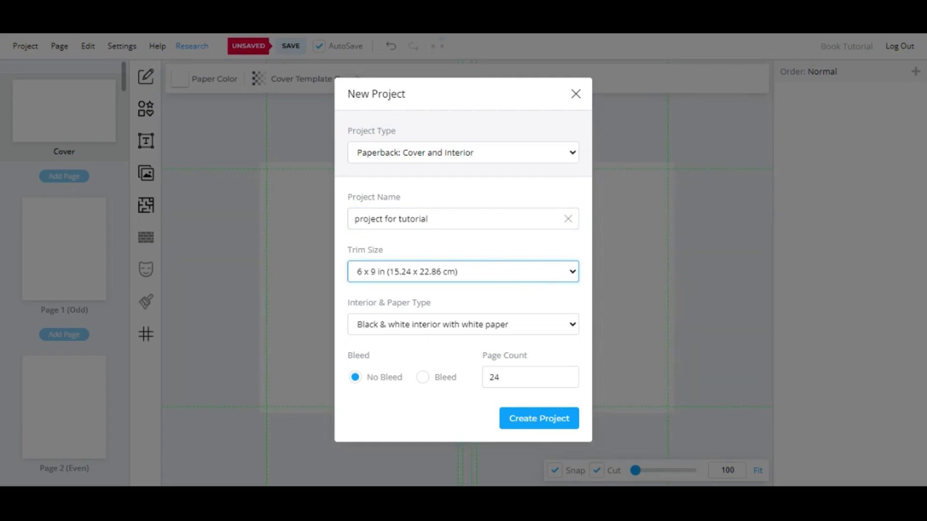
key(Return)
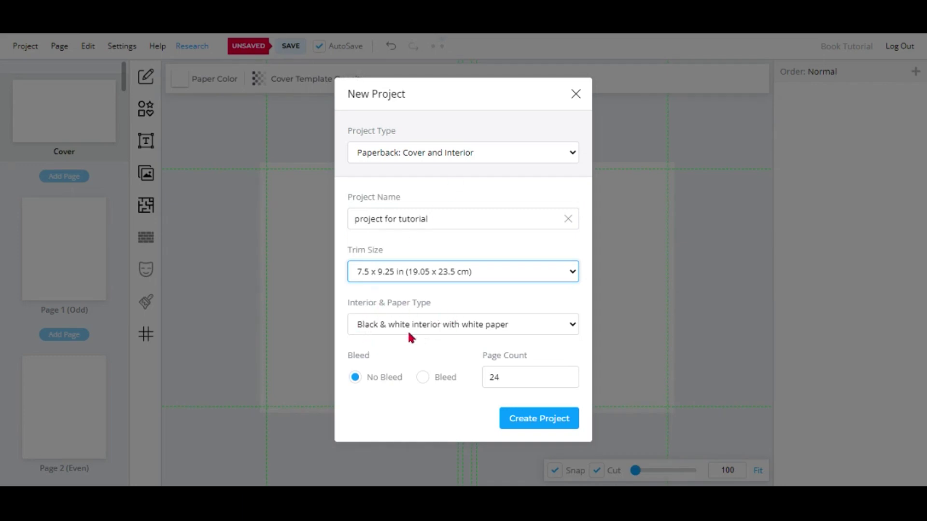
click(505, 377)
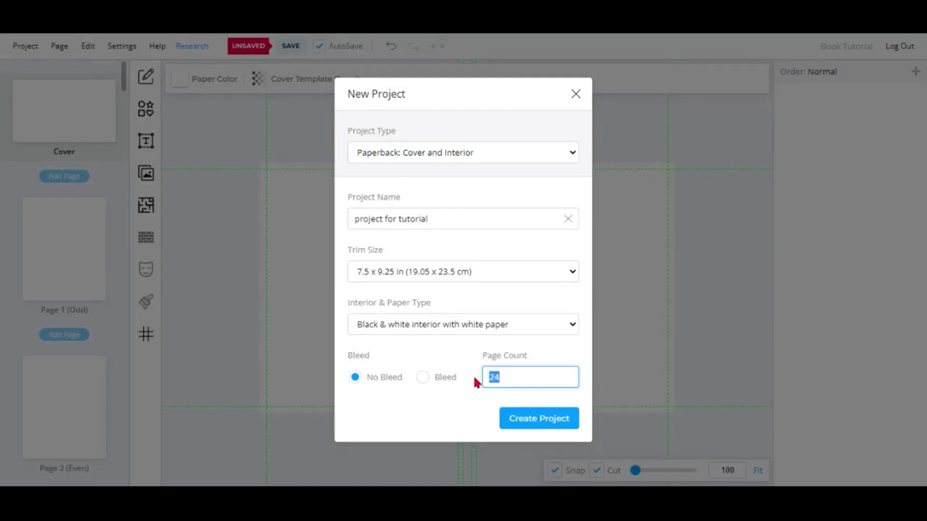
text(200)
click(519, 425)
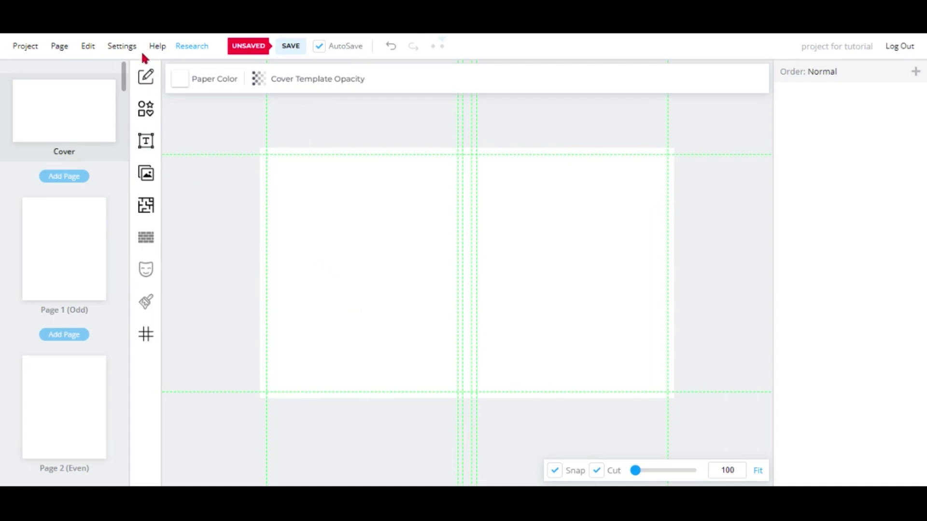
Add the uploaded bird "Composition Book" front cover image and the matching plain yellow back cover image to the cover.
click(147, 142)
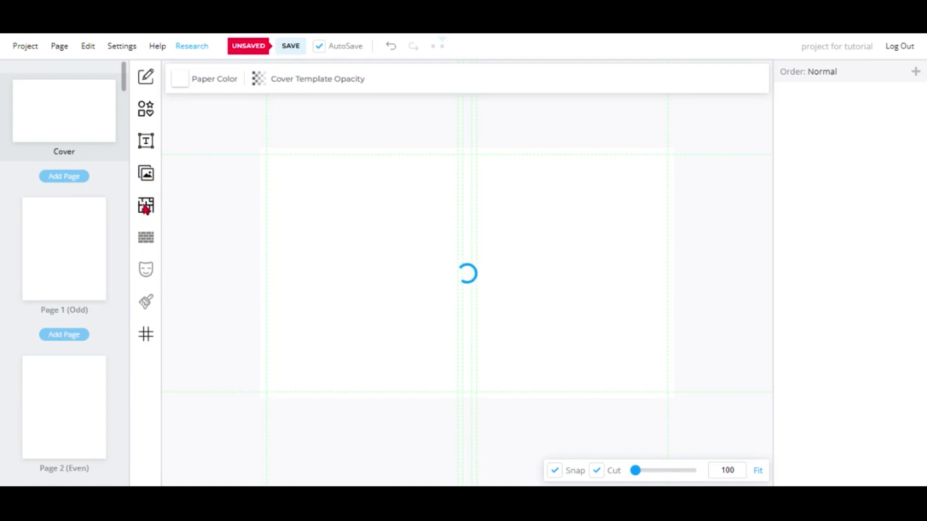
click(146, 174)
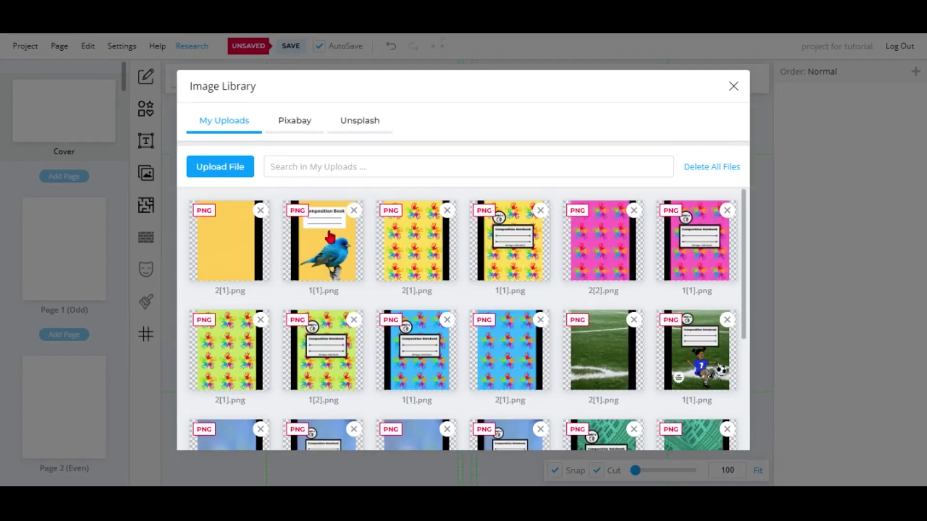
click(330, 236)
click(145, 173)
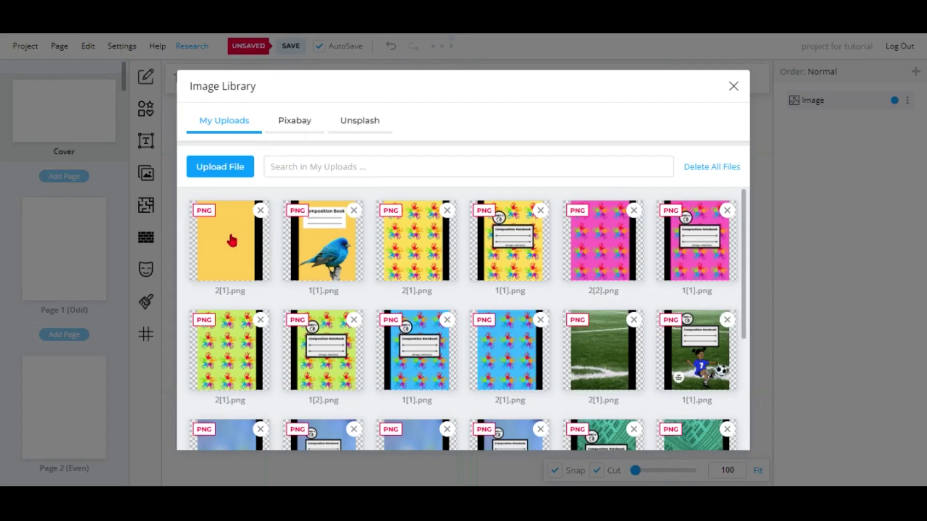
click(232, 236)
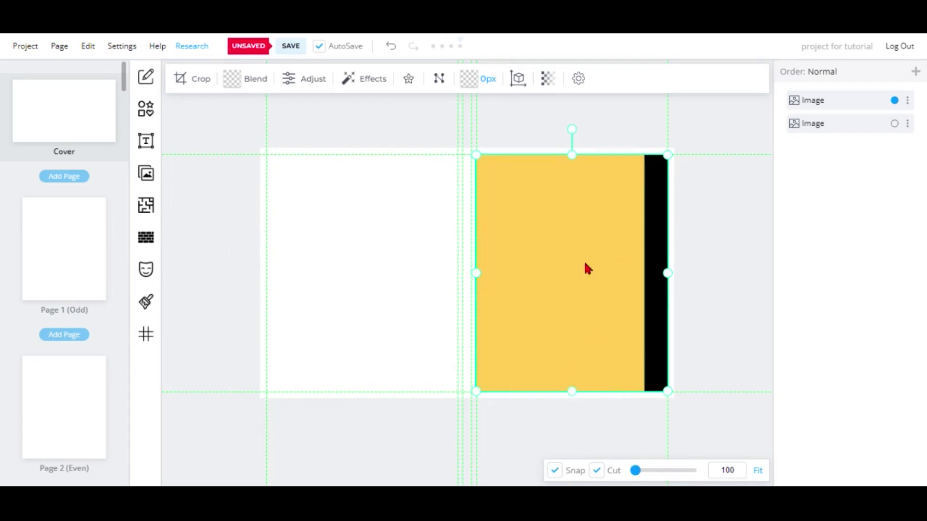
Move the plain yellow image onto the back cover half and nudge it slightly toward the outer edge.
drag(586, 263, 377, 267)
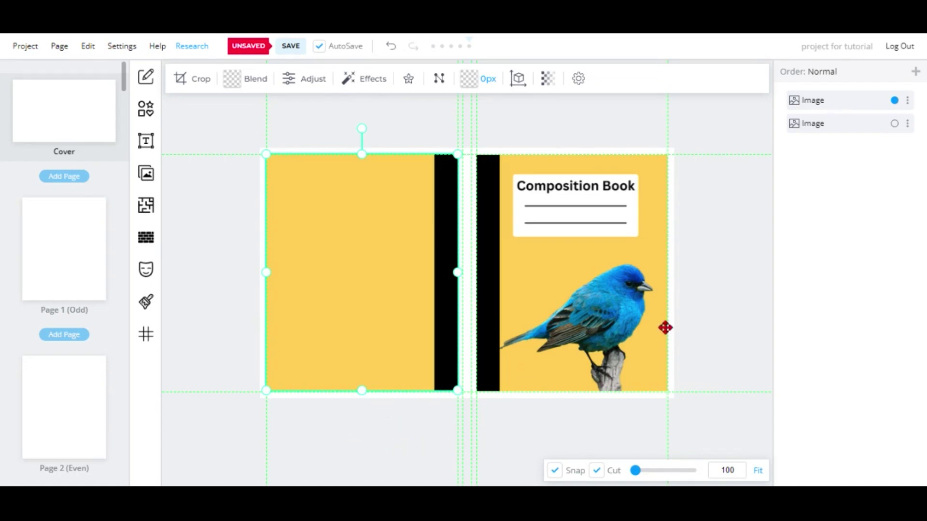
key(Left)
key(Left)
key(Left)
key(Left)
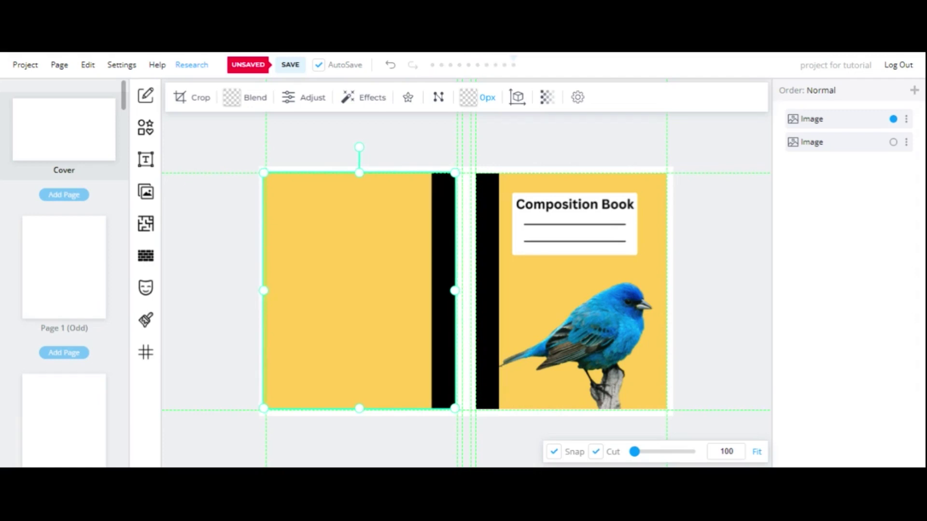
Nudge the bird front cover image left until its black strip reaches the middle of the spine.
click(564, 290)
key(Left)
key(Left)
key(Left)
key(Left)
key(Left)
key(Left)
key(Left)
key(Left)
key(Left)
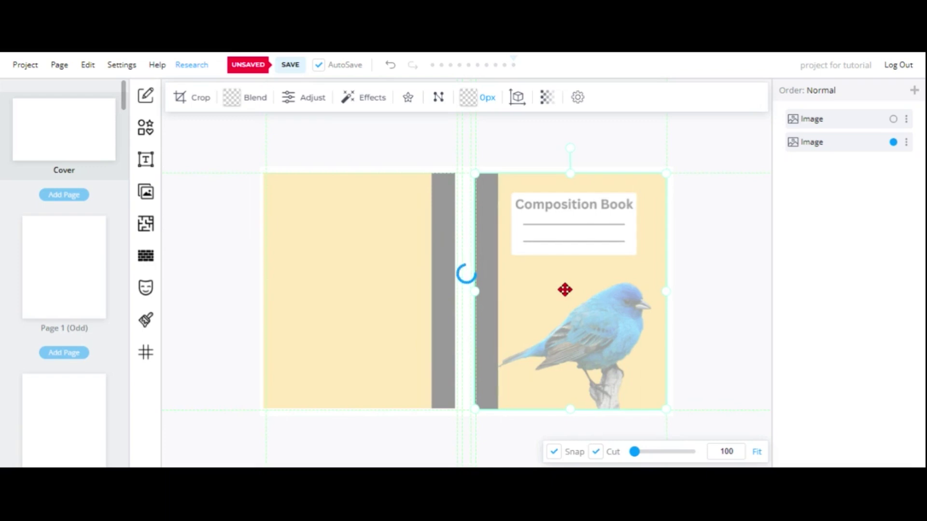
key(Left)
key(Left)
key(Left)
key(Left)
key(Left)
key(Left)
key(Left)
key(Left)
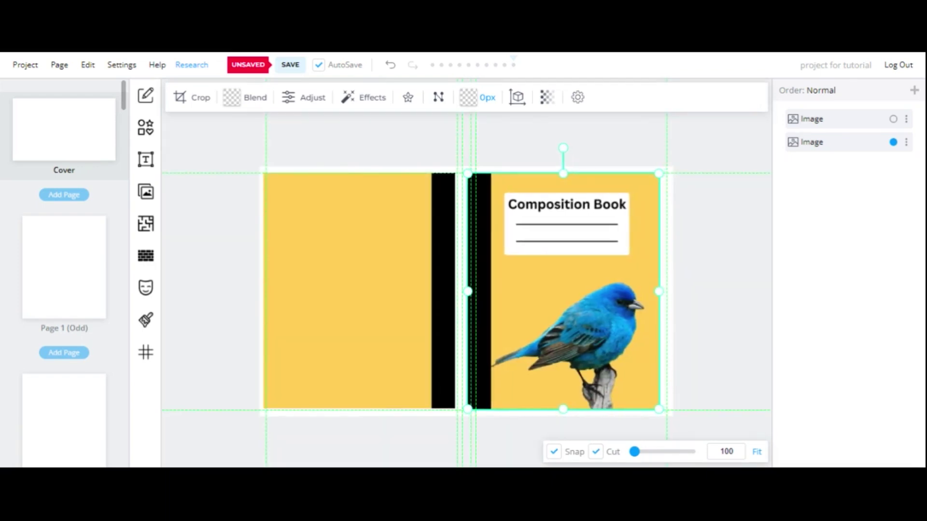
Nudge the yellow back cover image right until its black strip meets the front cover's strip on the spine.
click(362, 299)
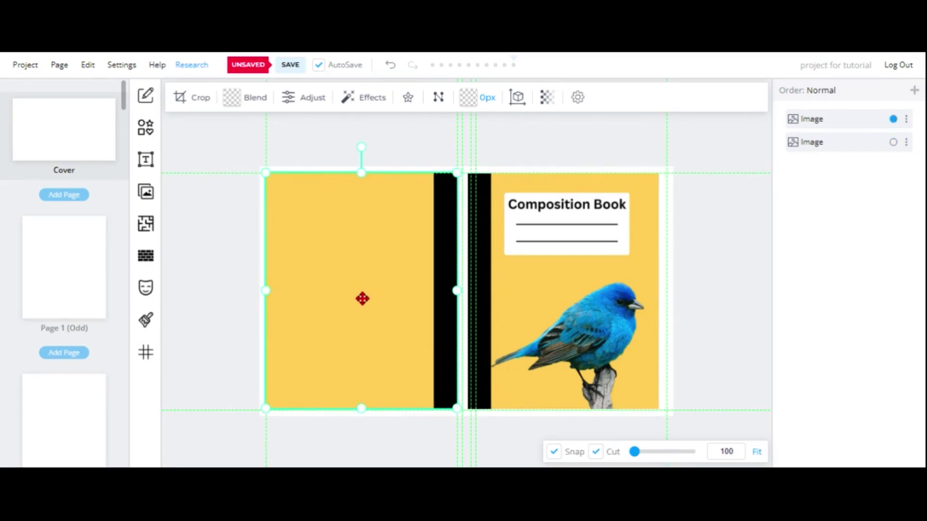
key(Right)
key(Right)
key(Right)
key(Right)
key(Right)
key(Right)
key(Right)
key(Right)
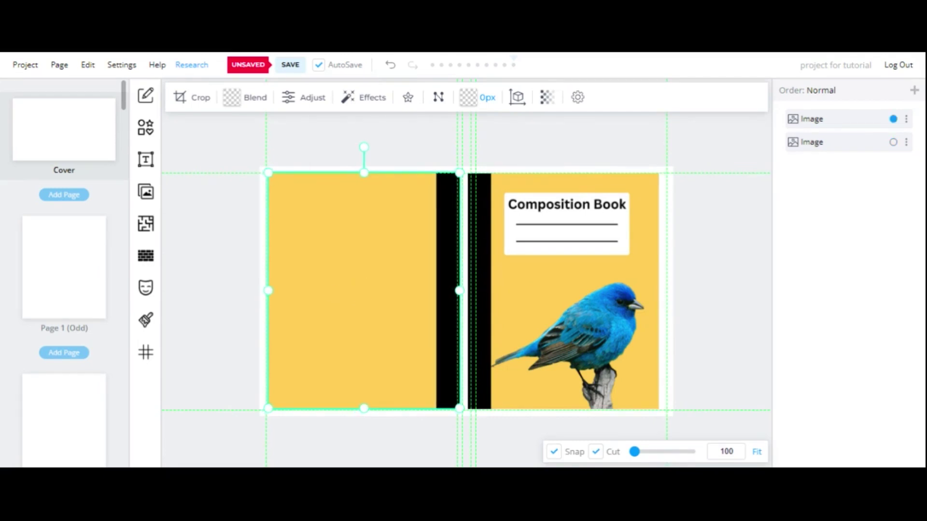
key(Right)
key(Right)
key(Right)
key(Right)
key(Right)
key(Right)
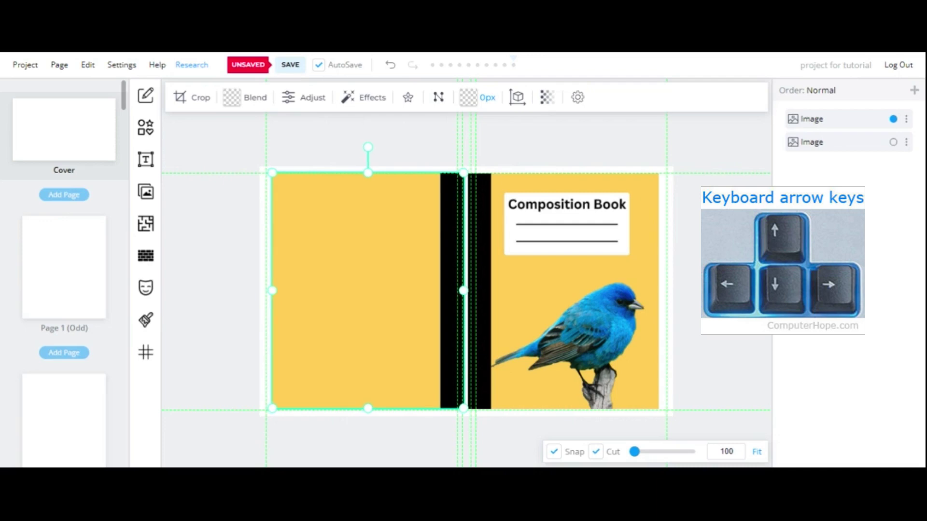
key(Right)
key(Right)
key(Right)
key(Right)
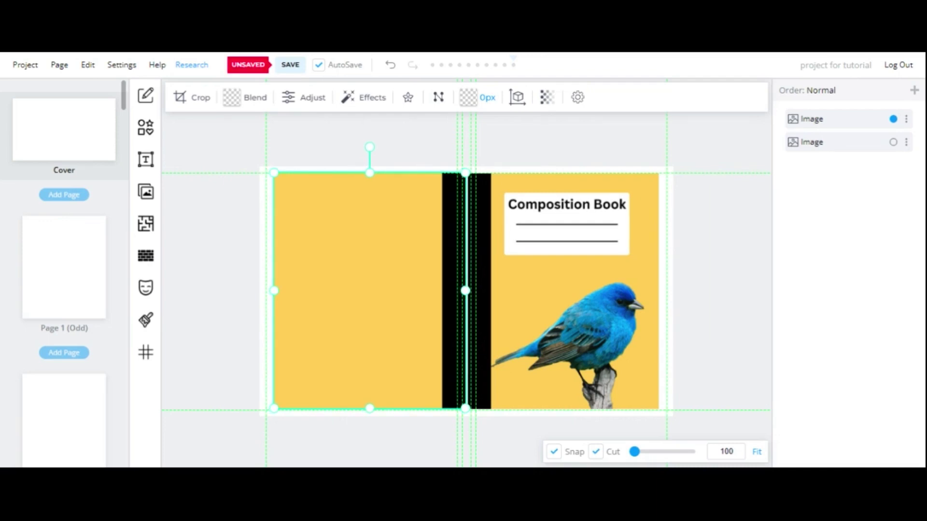
Fine-tune the front and back cover images' horizontal positions so their black strips join at the spine without a gap.
click(585, 281)
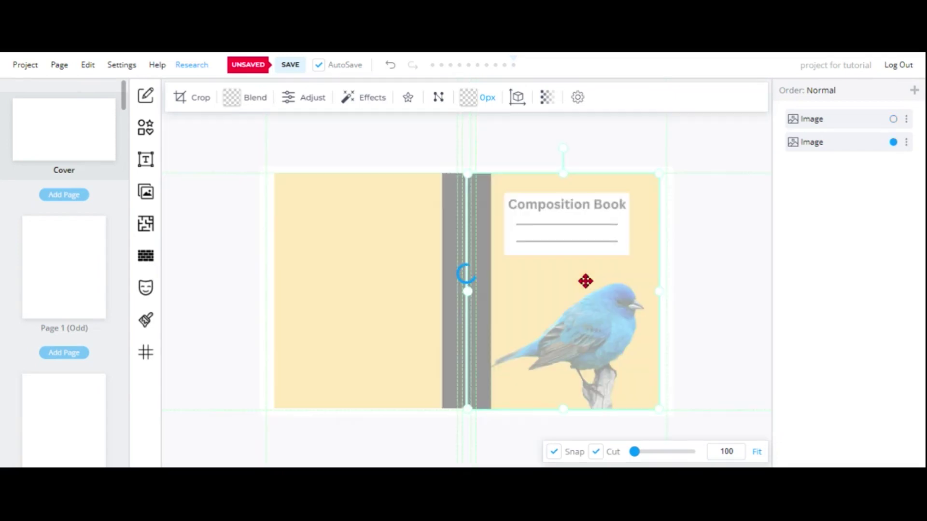
key(Left)
key(Left)
key(Left)
click(400, 152)
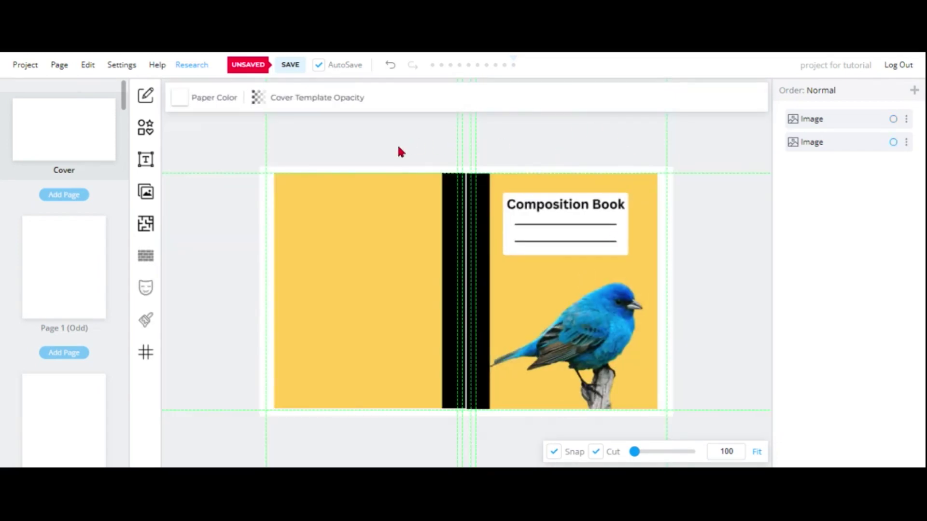
click(407, 296)
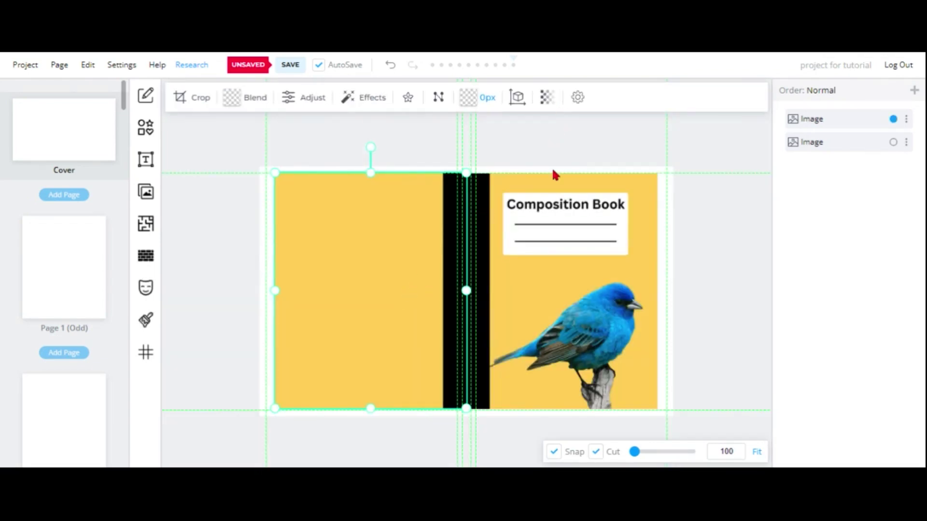
click(552, 168)
Stretch the front cover image beyond the cover's top, right and bottom edges to fill the bleed area.
click(606, 268)
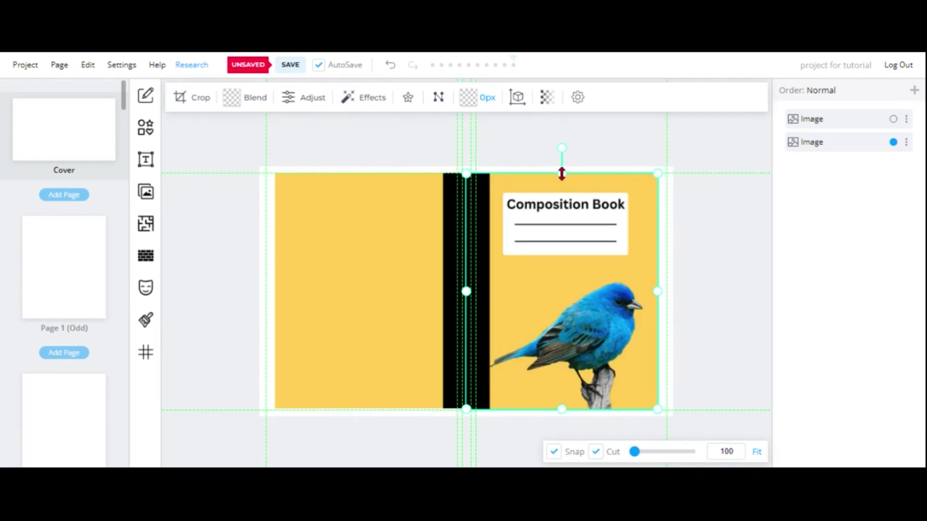
drag(562, 174, 573, 137)
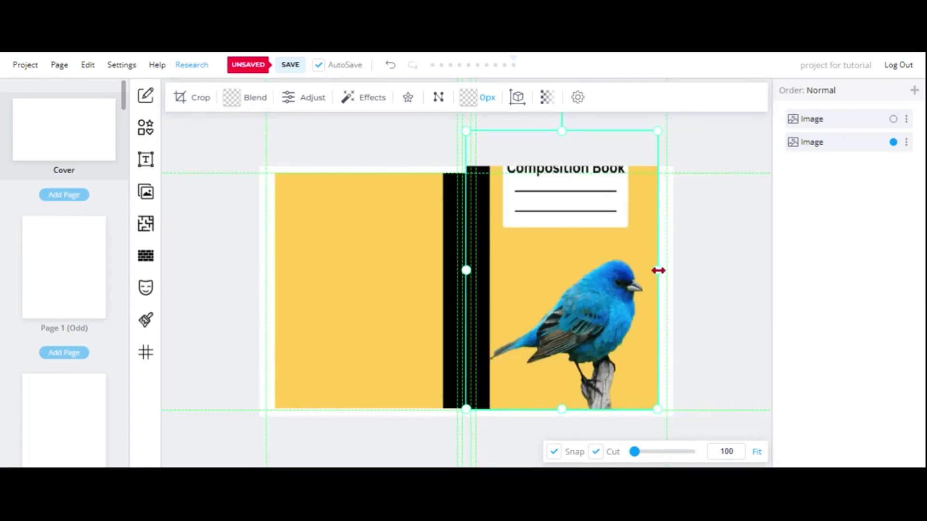
drag(658, 270, 692, 268)
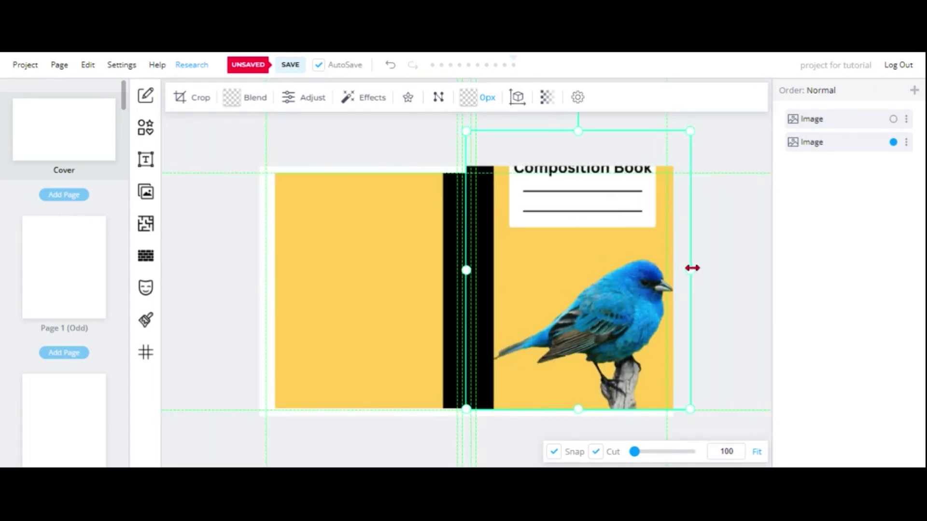
drag(579, 410, 580, 429)
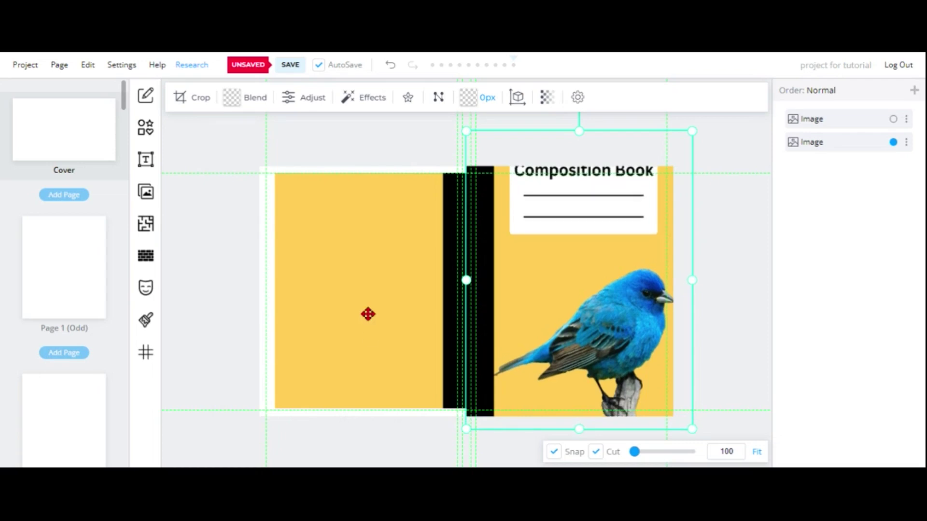
Stretch the back cover image beyond the cover's top, left and bottom edges to fill the bleed area.
click(368, 314)
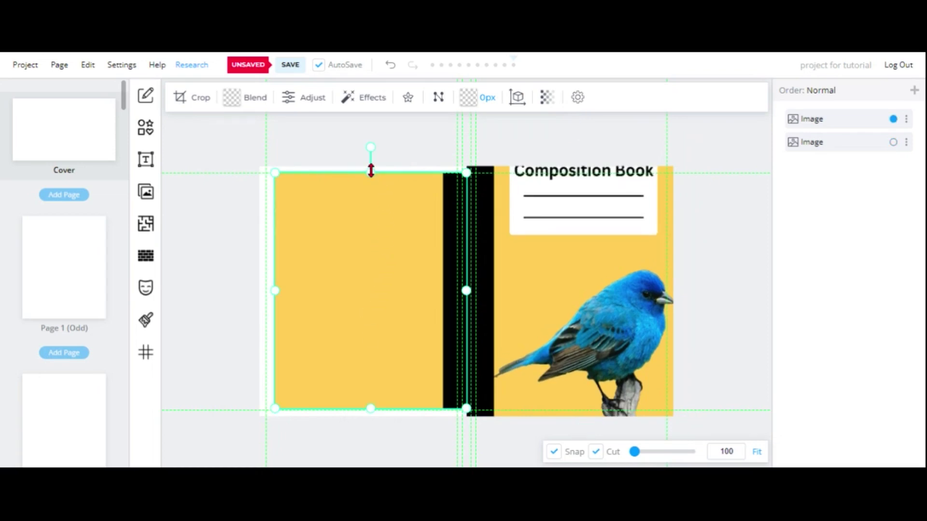
drag(368, 167, 365, 156)
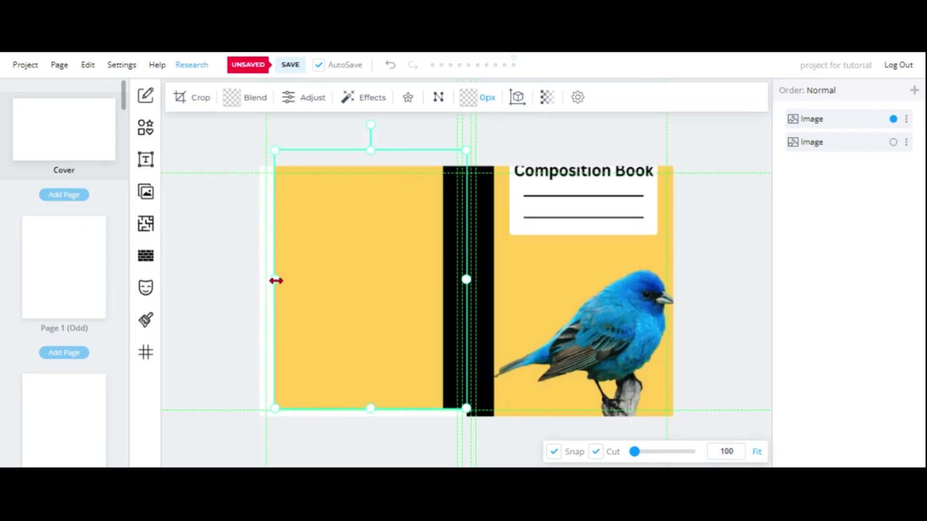
drag(275, 280, 240, 280)
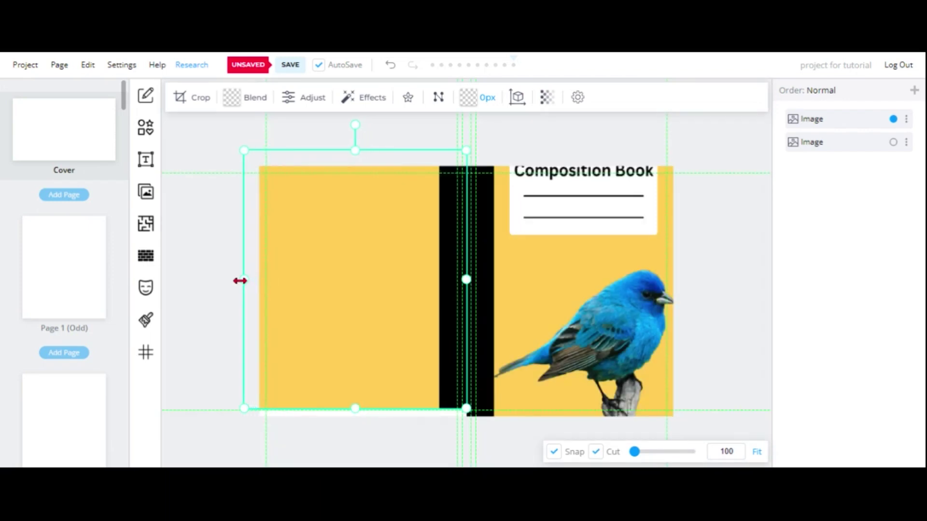
drag(356, 411, 359, 430)
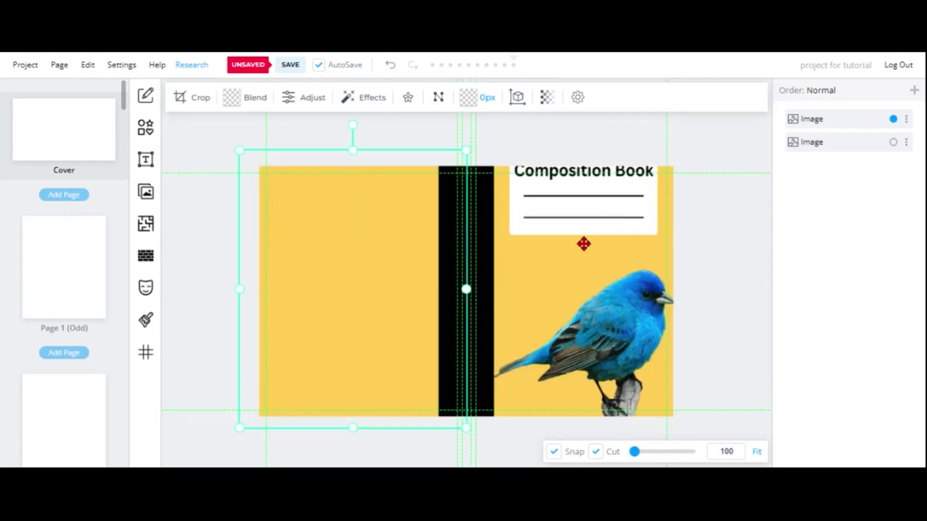
Shrink the front cover image so its top aligns with the cover's top edge and it extends less past the right edge.
click(584, 243)
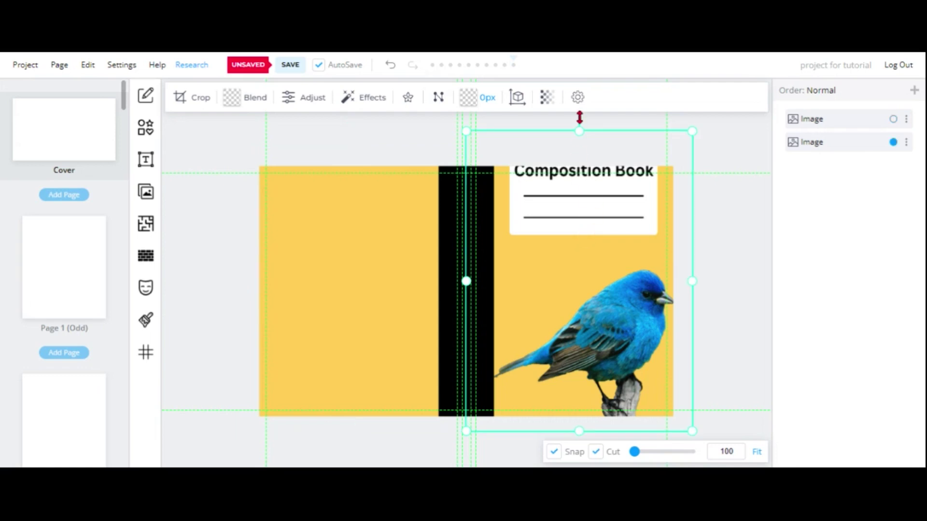
drag(578, 131, 579, 167)
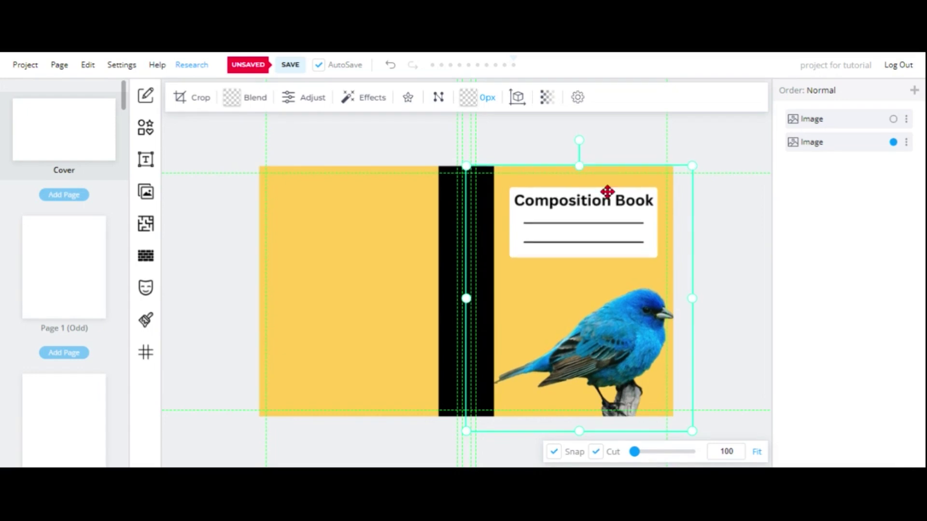
drag(694, 301, 683, 304)
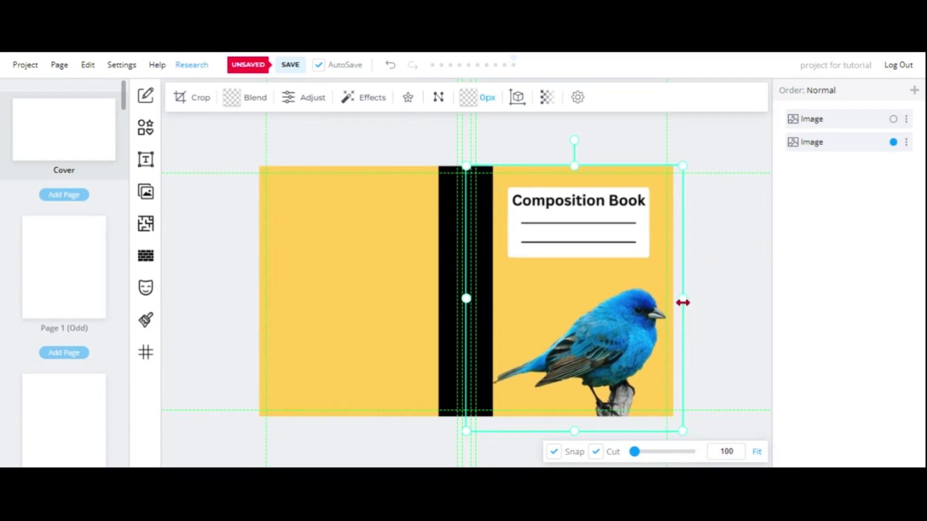
click(116, 192)
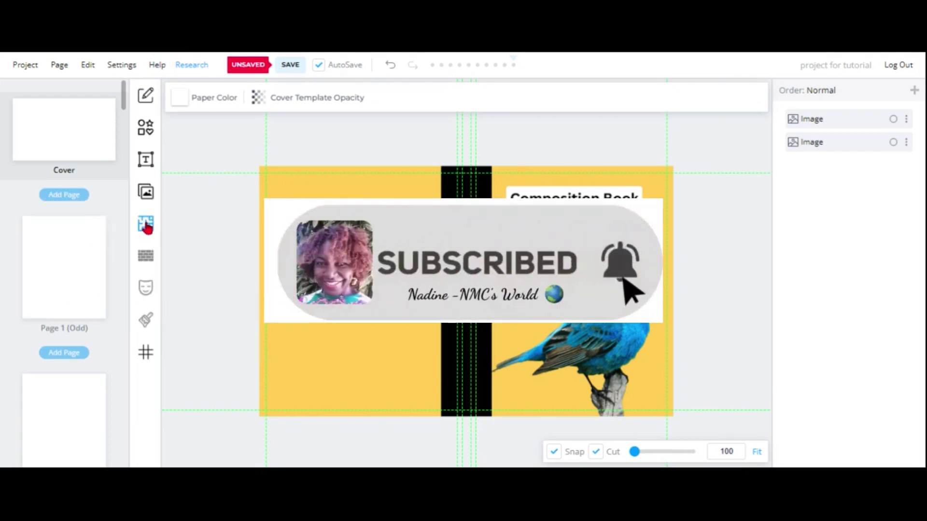
Browse the ruled designs in the interior templates library and choose the College Ruled page template.
click(147, 227)
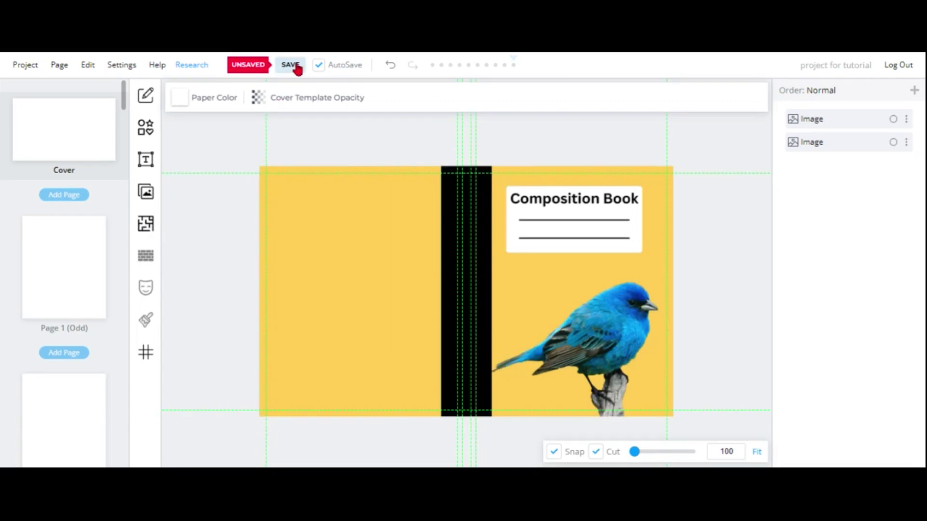
click(294, 66)
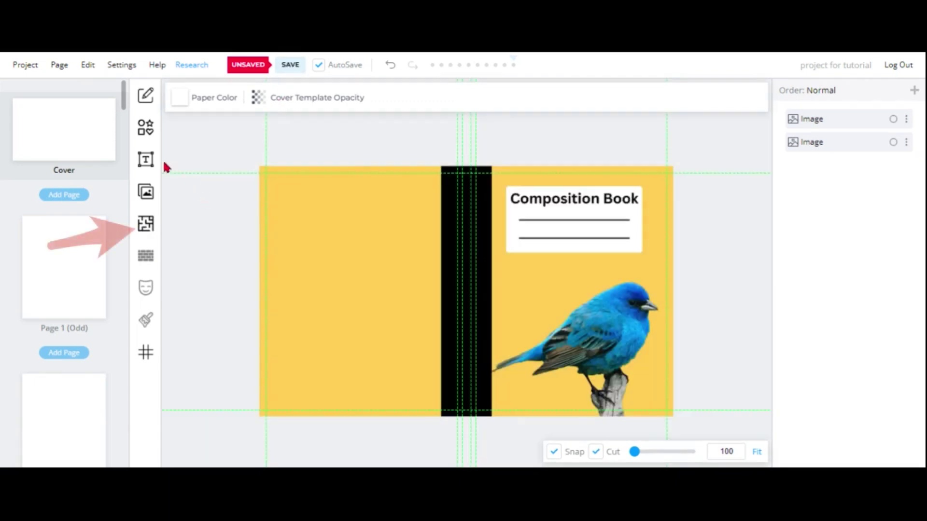
click(146, 225)
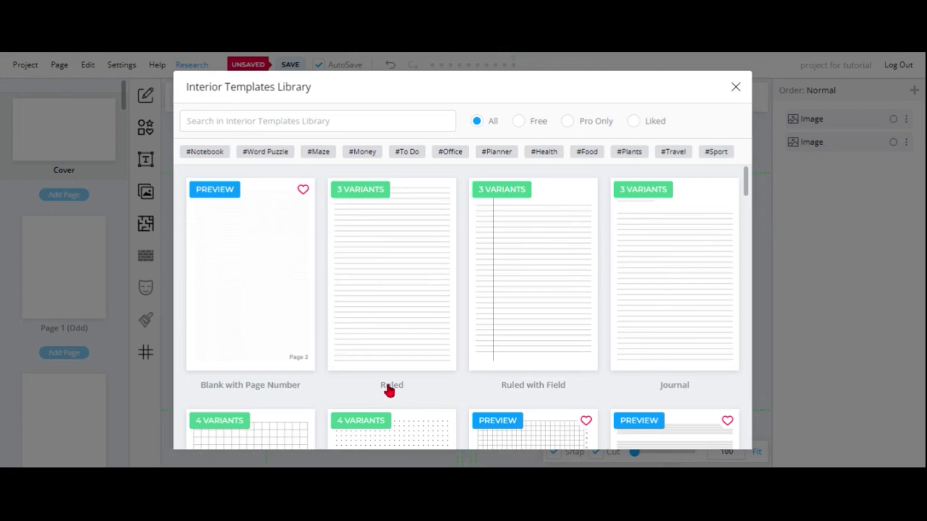
click(534, 390)
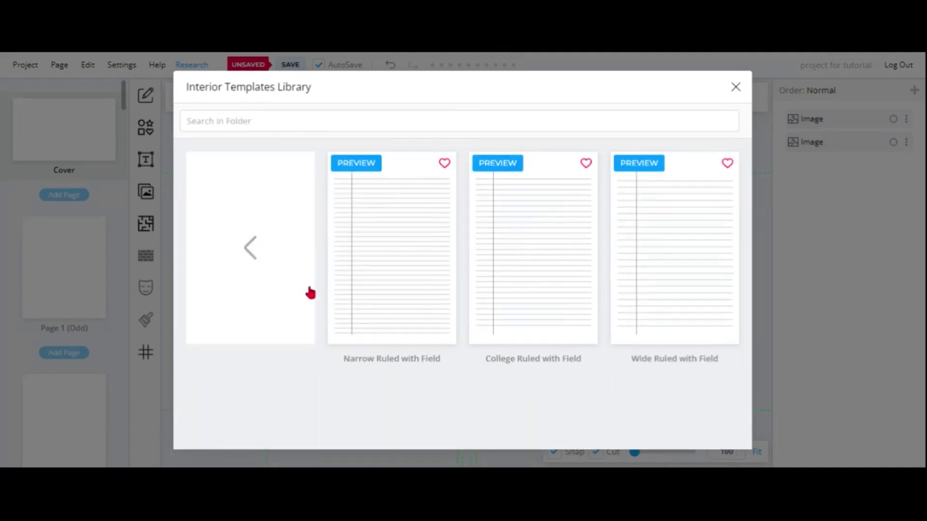
click(249, 249)
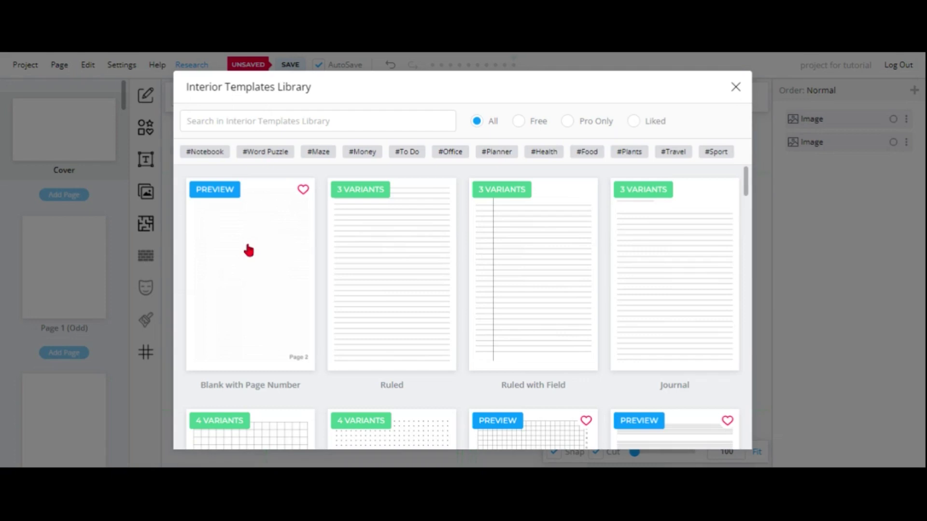
click(393, 385)
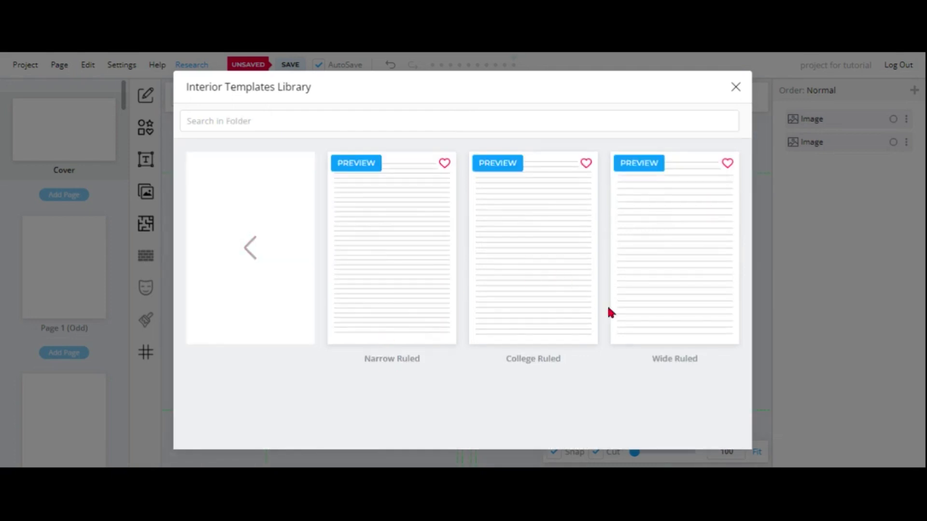
click(539, 360)
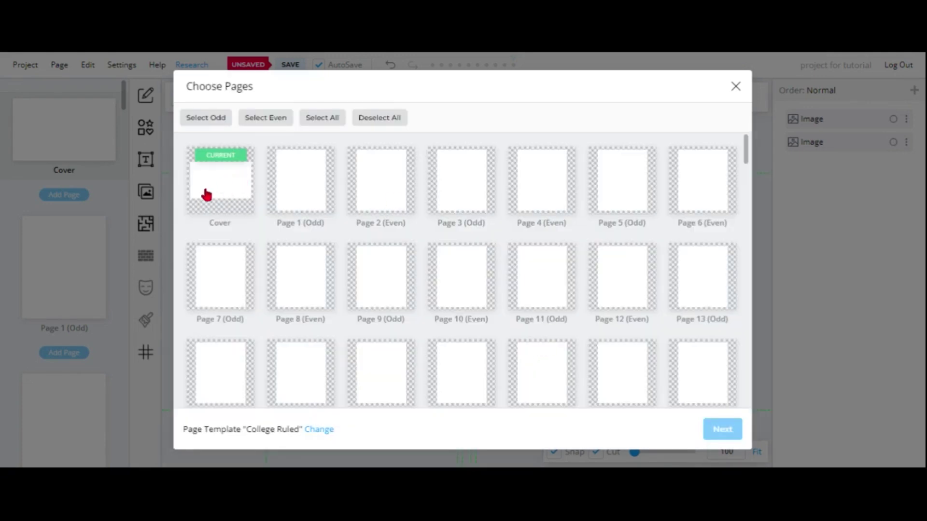
Apply the College Ruled template to all 200 interior pages, excluding the cover, with the preset margins and line options.
click(319, 118)
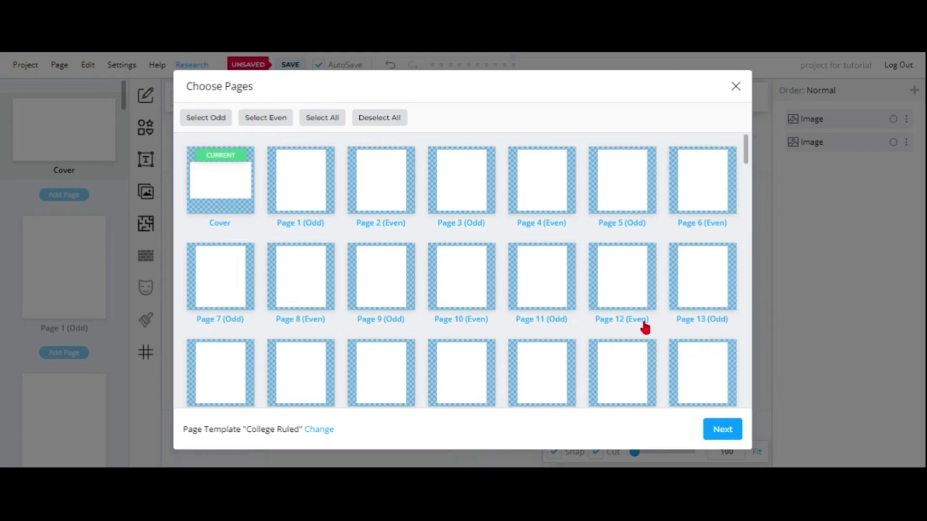
scroll(646, 326, down, 12)
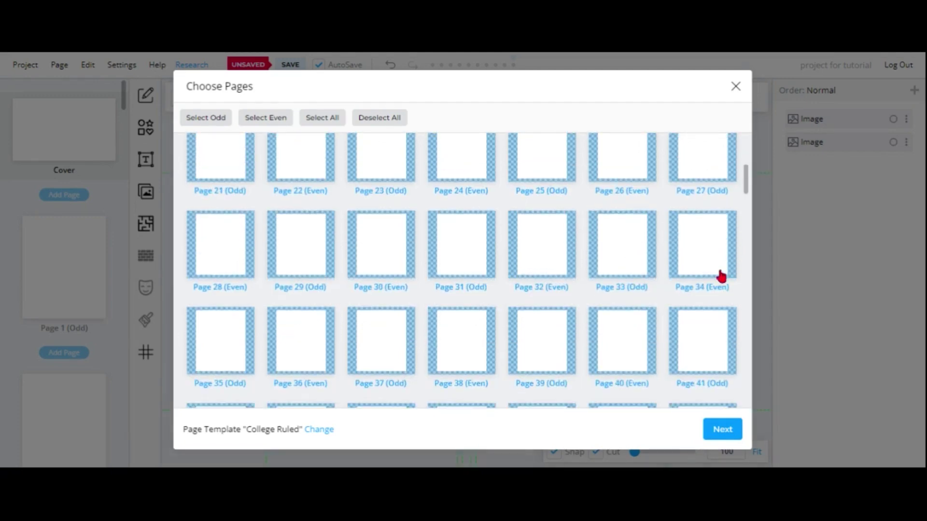
scroll(715, 284, down, 20)
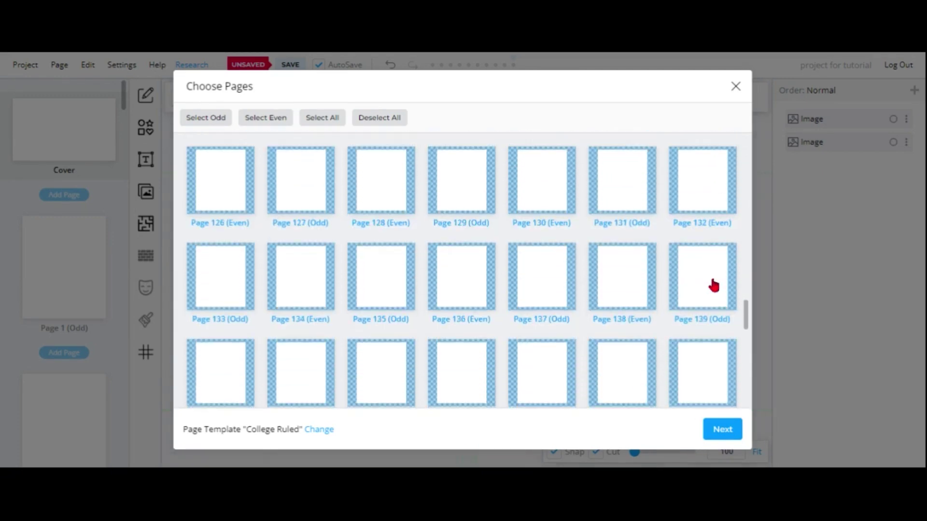
scroll(713, 285, down, 6)
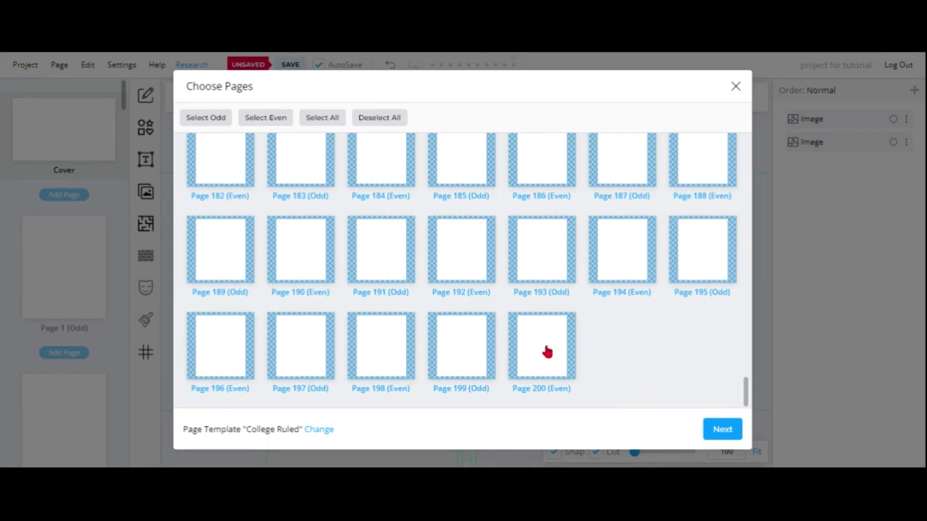
scroll(683, 319, up, 20)
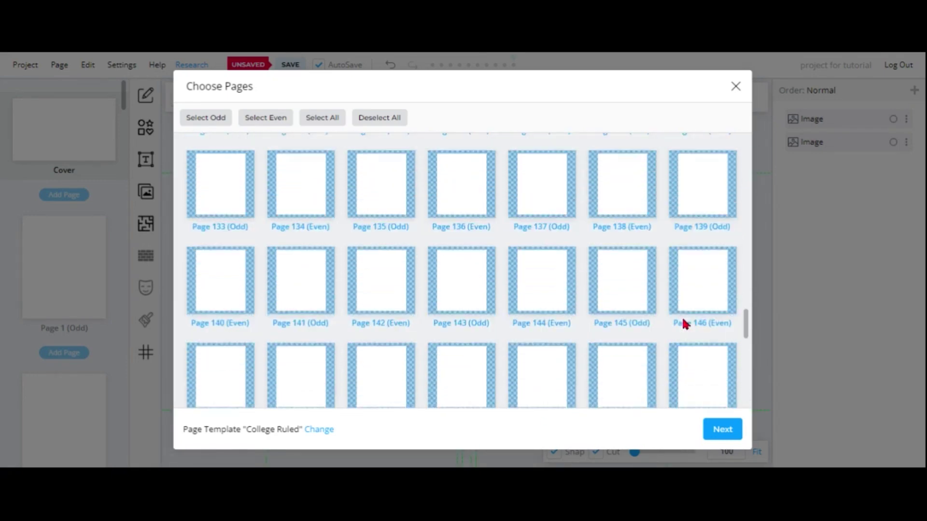
scroll(683, 321, up, 20)
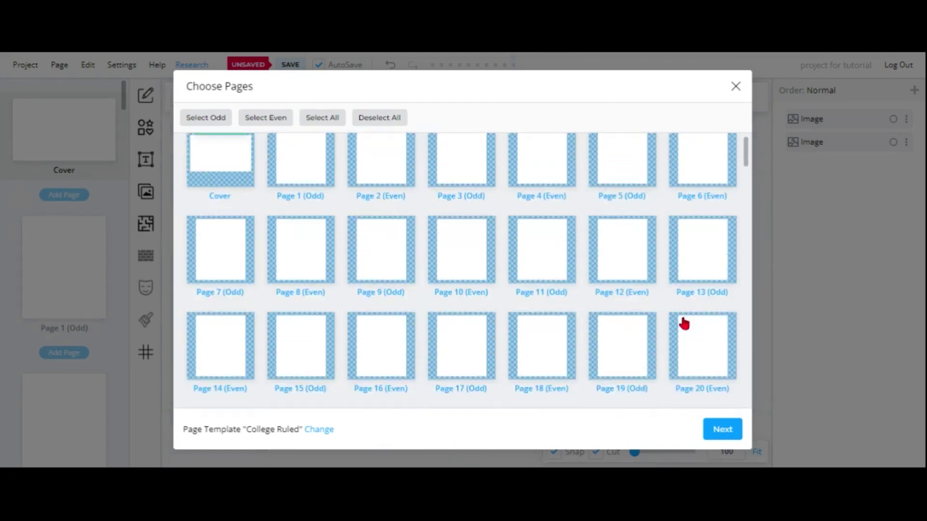
click(217, 193)
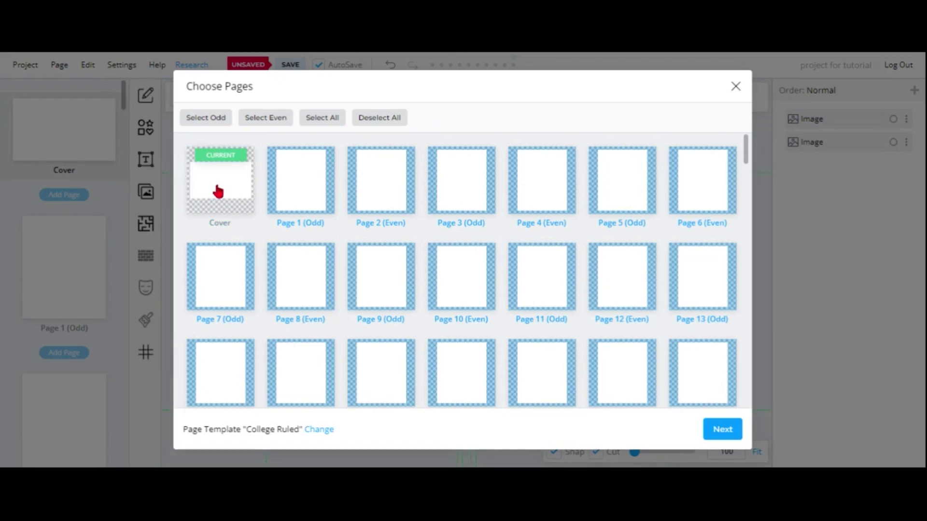
click(713, 429)
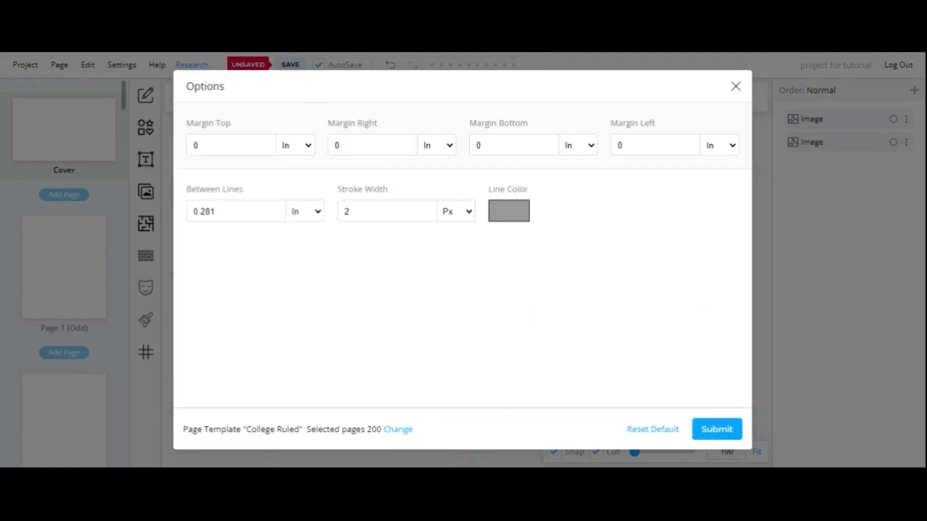
click(719, 430)
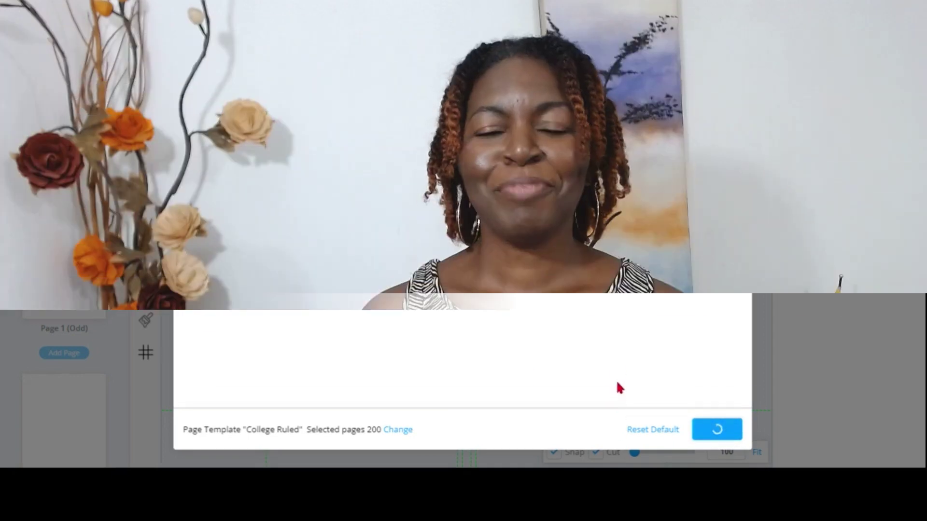
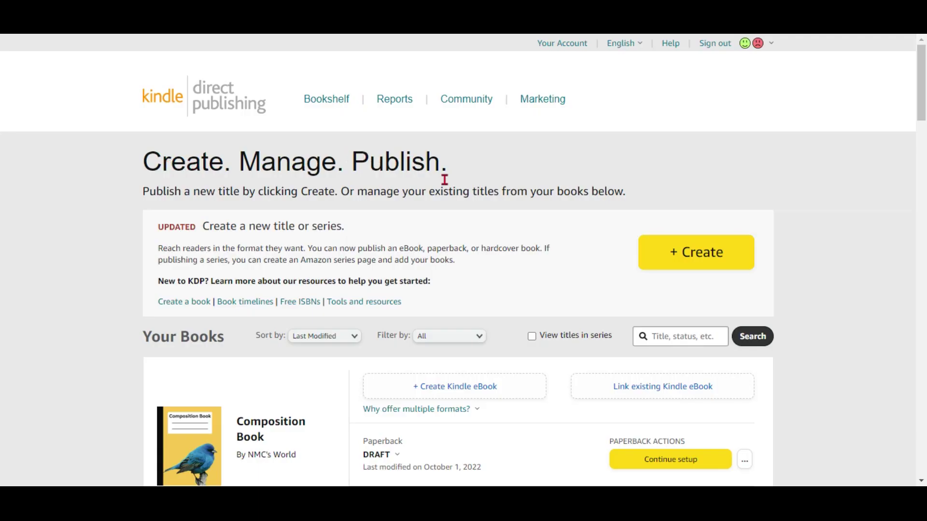
Switch to Kindle Direct Publishing, create a new paperback and enter "Composition Book" as the book title.
click(671, 252)
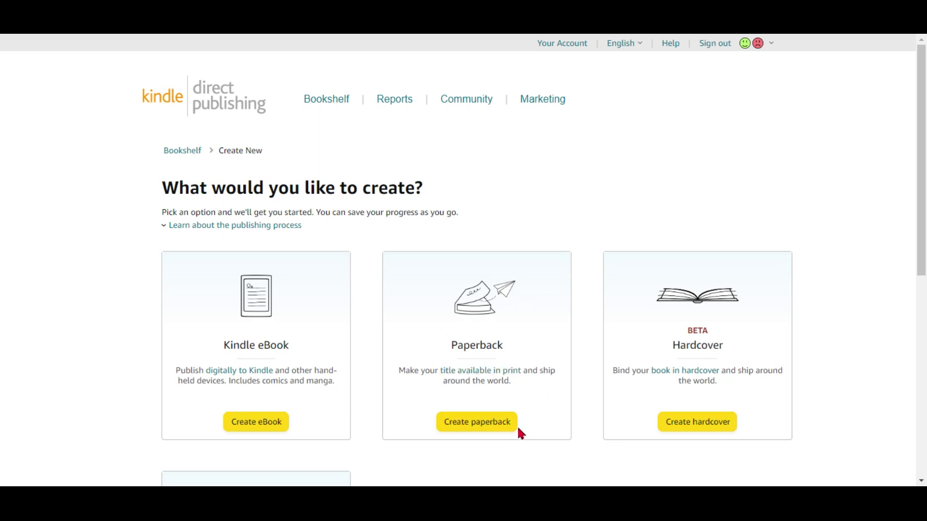
click(475, 424)
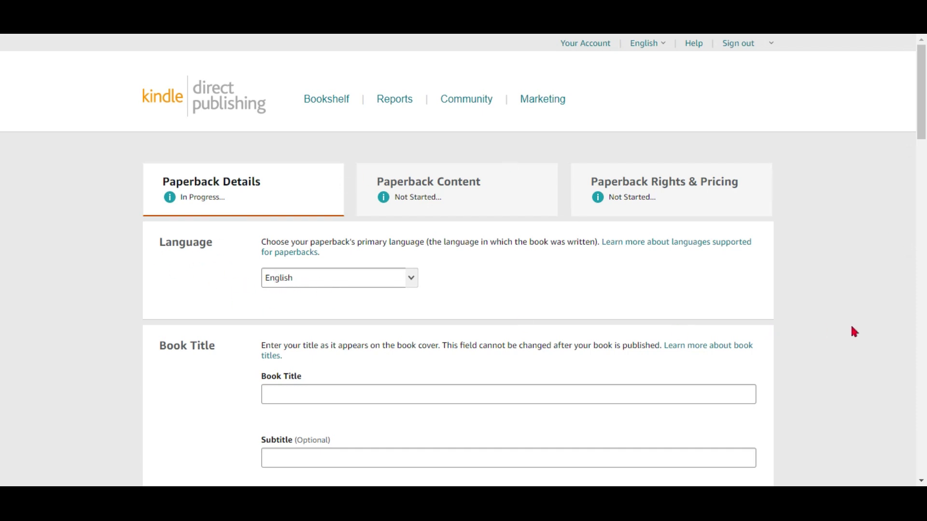
scroll(867, 316, down, 4)
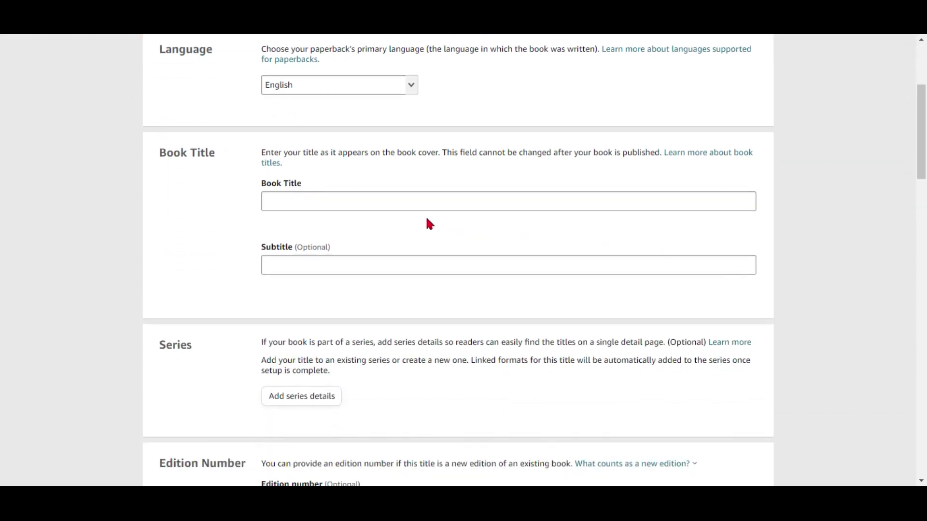
click(419, 202)
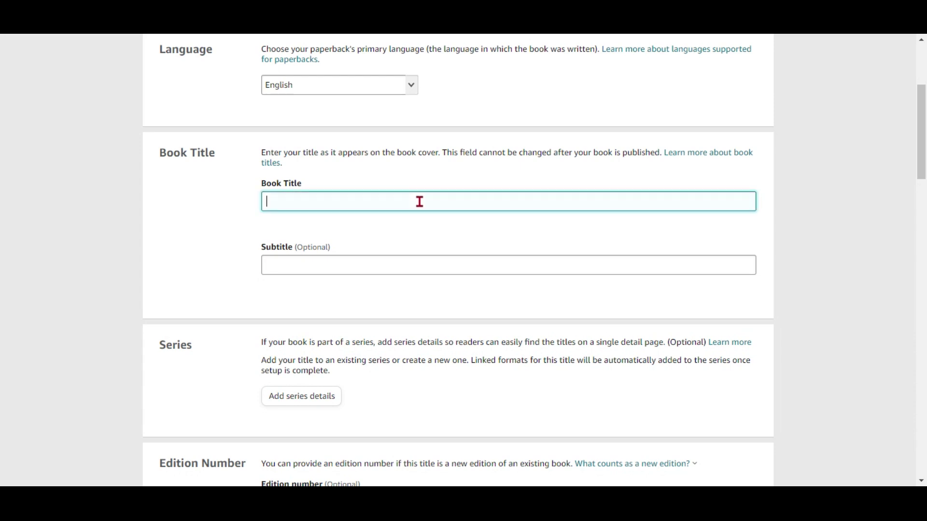
text(Composition Book)
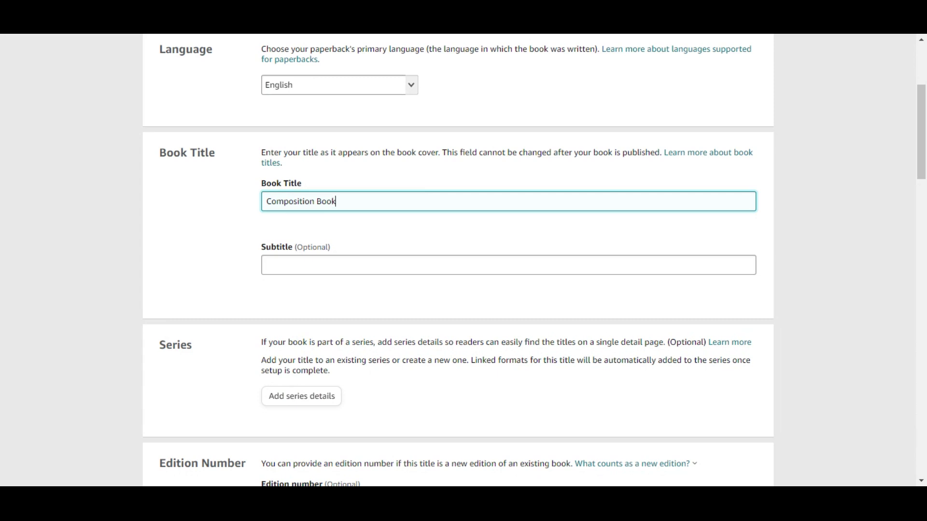
Enter the pen name "NMC's World" as the primary author, with "NMC's" as first name and "World" as last name.
scroll(797, 245, down, 4)
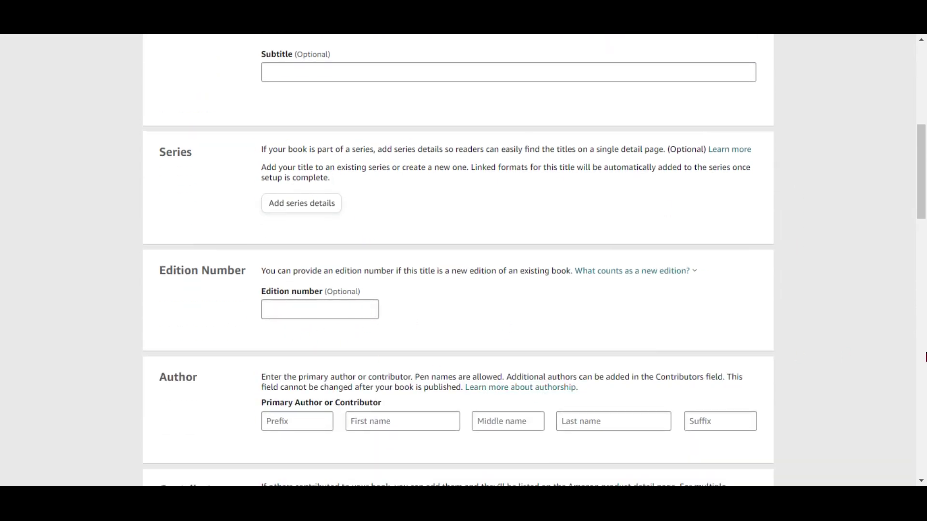
scroll(871, 331, down, 4)
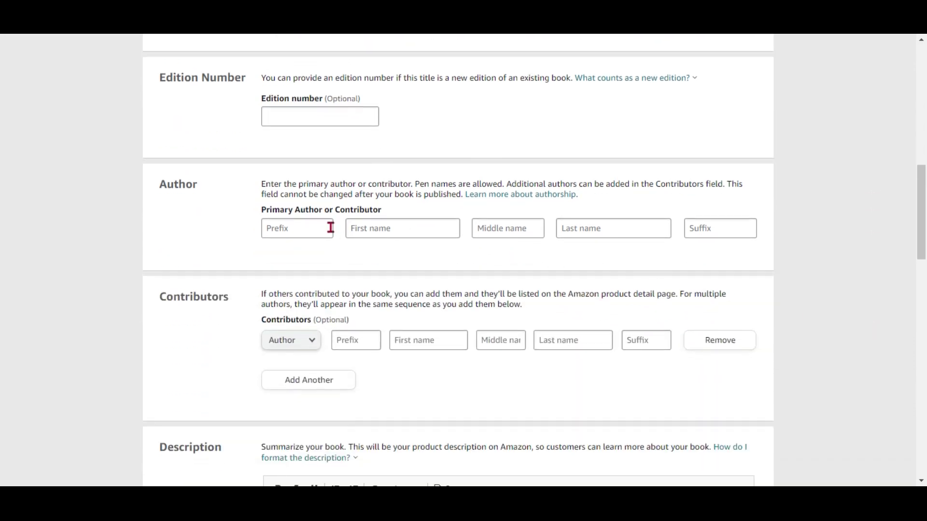
click(379, 230)
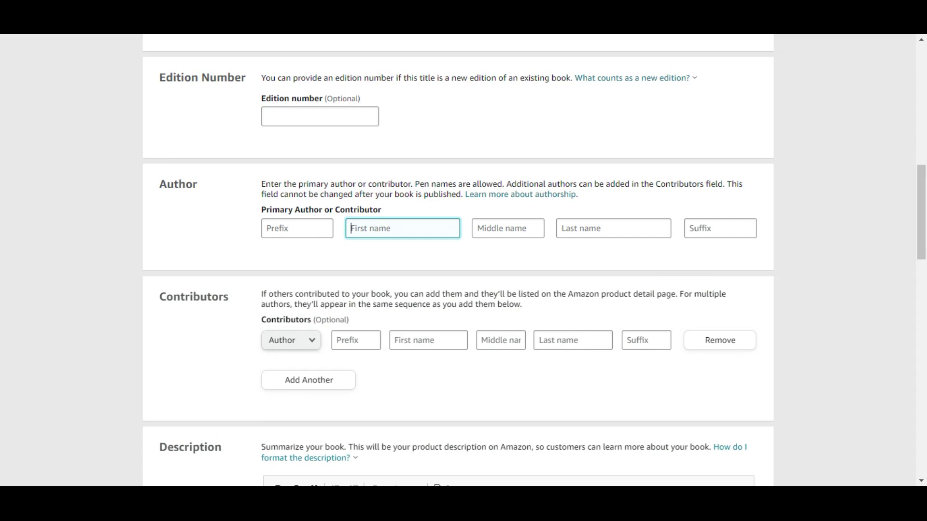
text(NMC's)
click(586, 227)
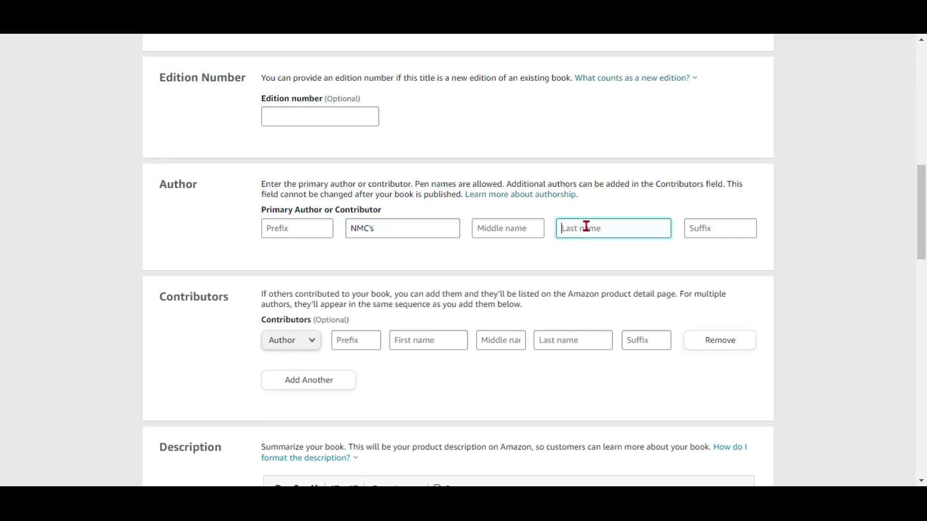
text(World)
Begin the book description with the line "This beautifully designed composition book is ideal for".
scroll(743, 321, down, 4)
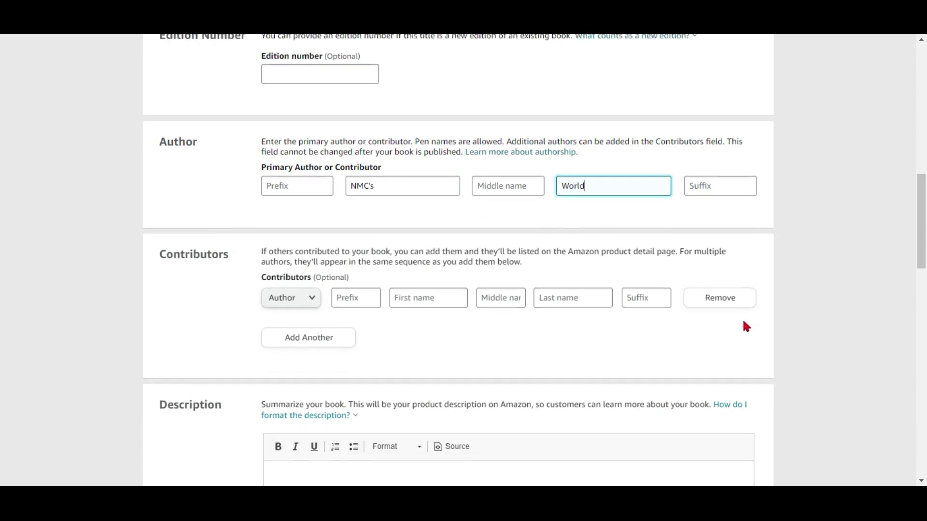
scroll(633, 356, down, 3)
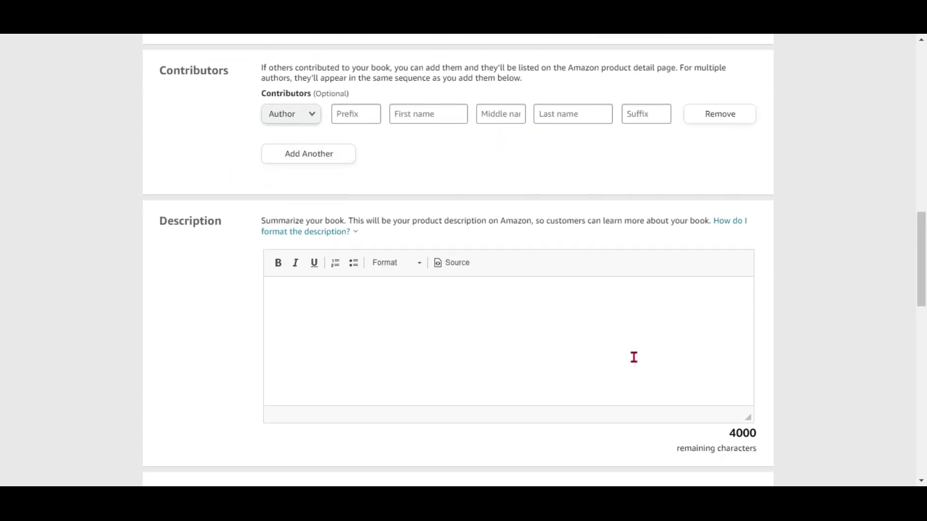
click(331, 224)
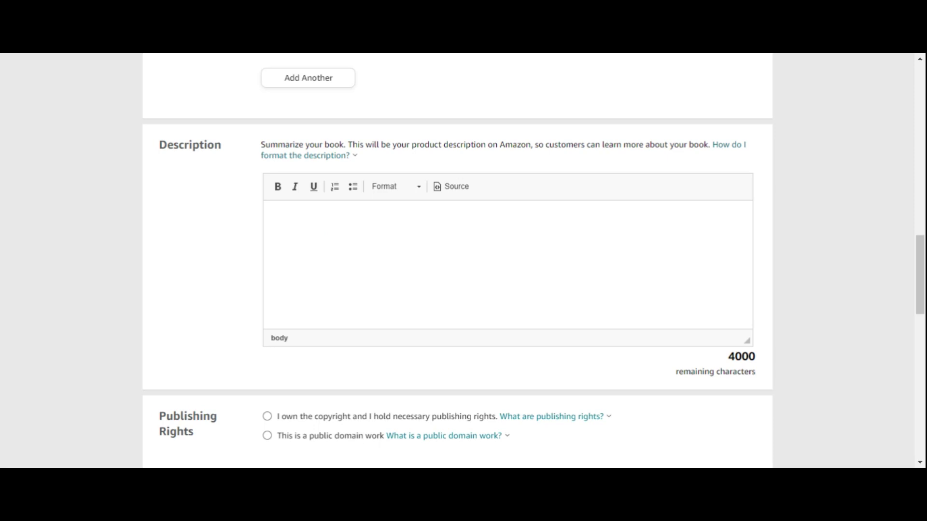
text(This )
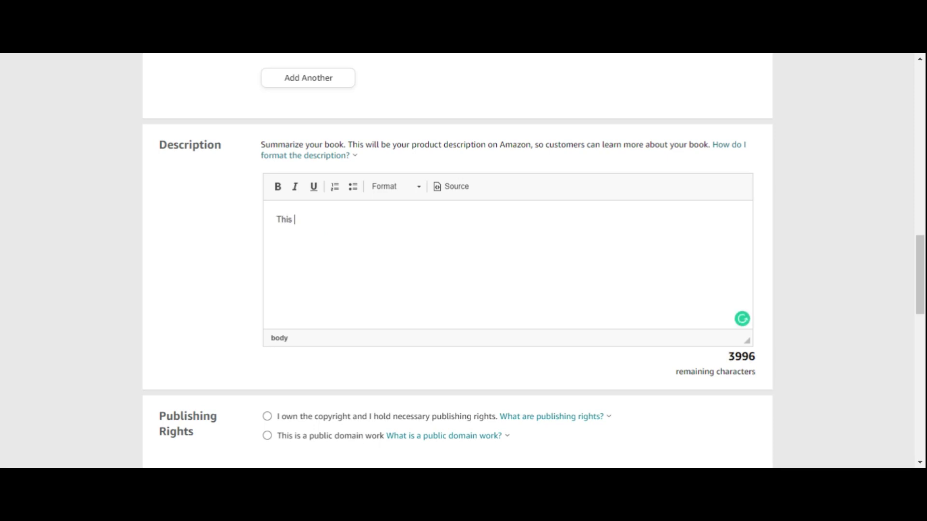
text(beautifully designed )
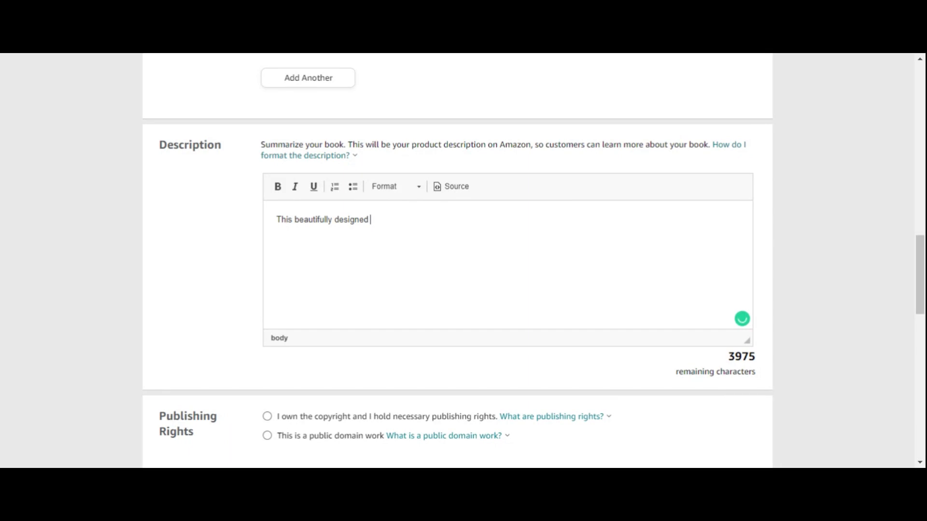
text(composition book is i)
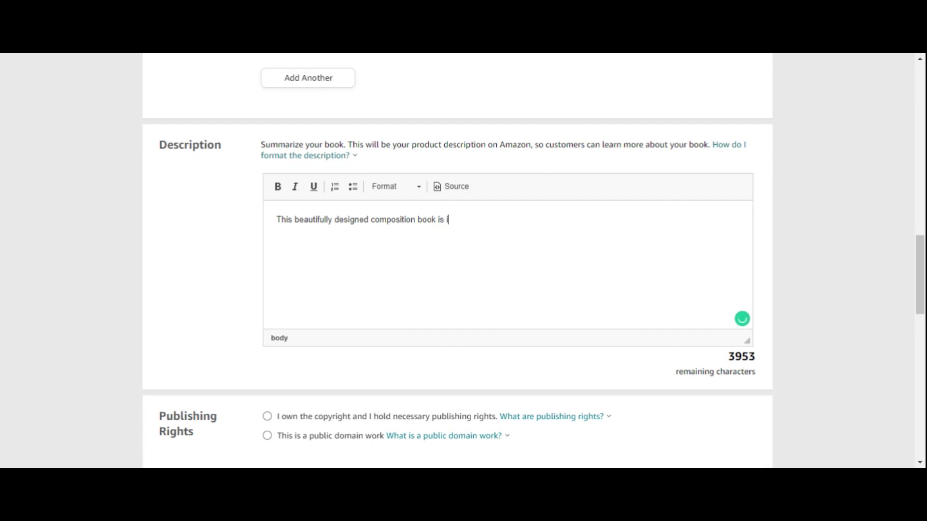
text(deal for)
key(Return)
Add the lines "Great for" and "Size" below the opening sentence of the book description.
text(Great for)
key(Return)
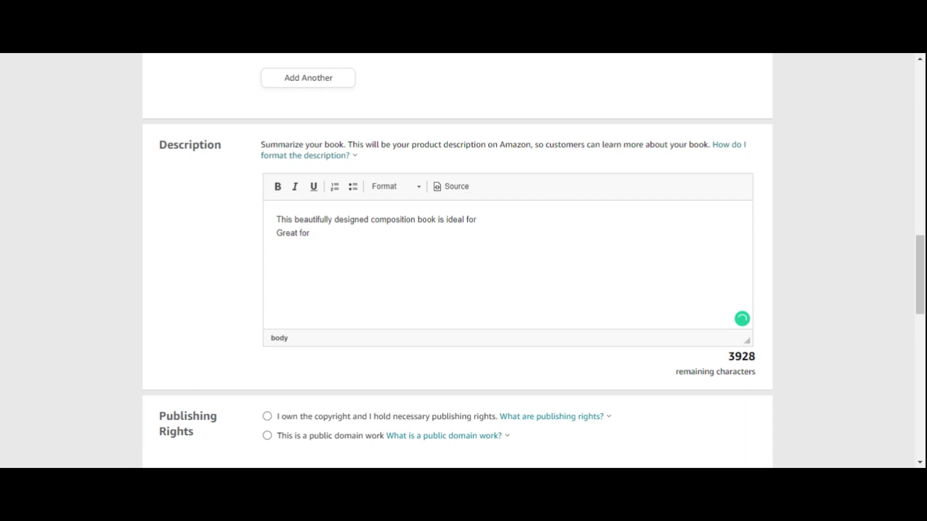
text(si)
key(BackSpace)
key(BackSpace)
text(Sinc)
key(BackSpace)
key(BackSpace)
text(ze)
key(Return)
Declare under Publishing Rights that you own the copyright and hold the necessary publishing rights.
scroll(806, 294, down, 3)
scroll(806, 295, down, 2)
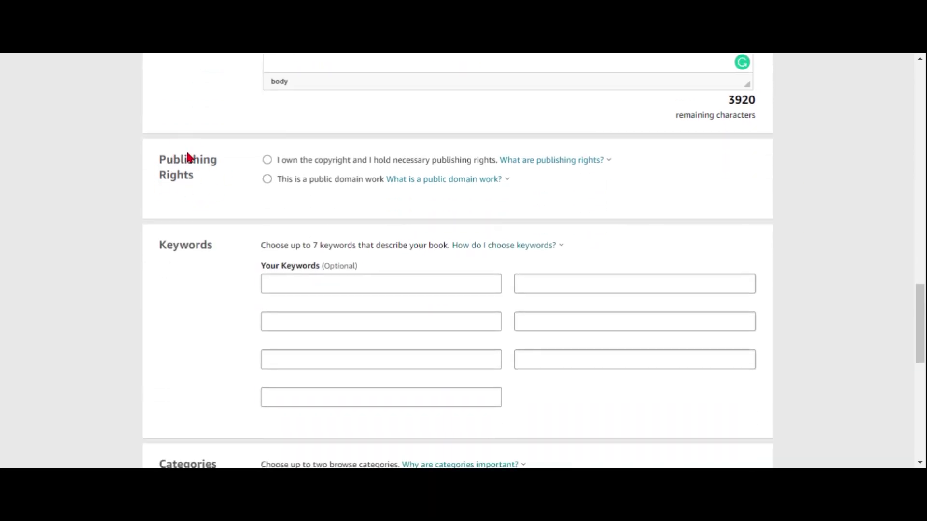
click(268, 162)
Enter the keywords "Composition book", "For students" and "Journaling" in the first column of keyword fields.
scroll(853, 235, down, 2)
scroll(855, 236, down, 1)
click(322, 154)
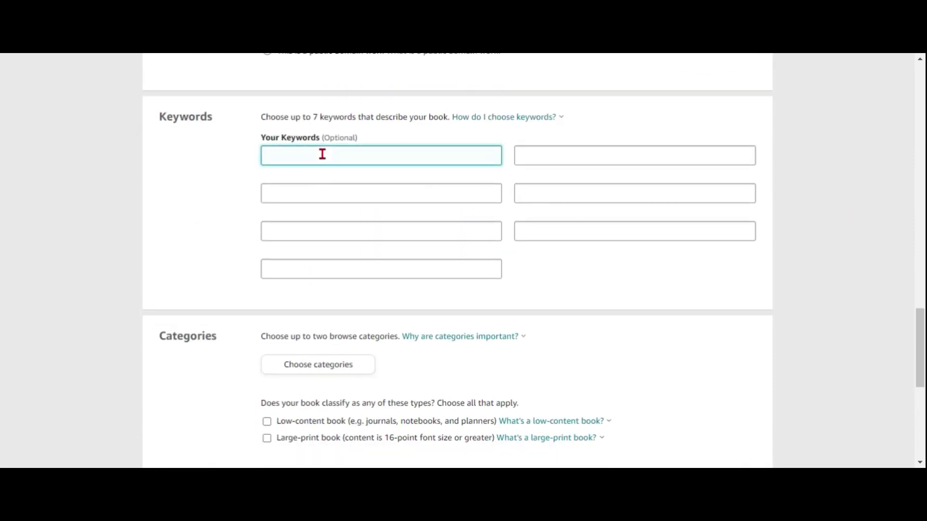
text(Composition book)
click(335, 194)
text(For students)
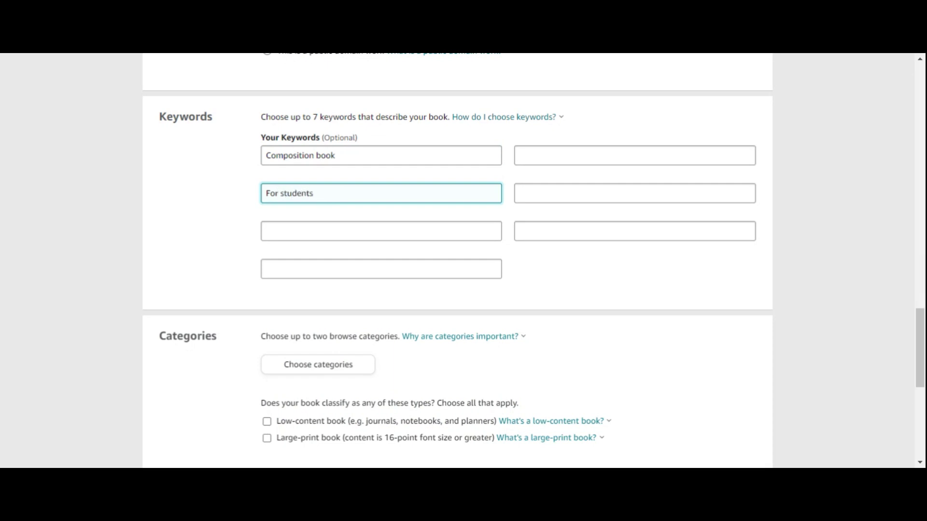
click(378, 234)
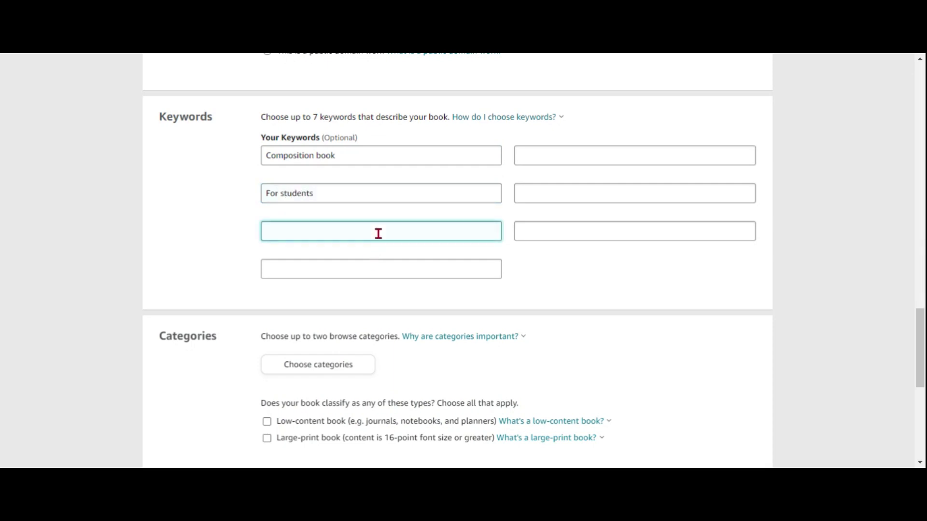
text(Journaling)
Assign the Non-Classifiable category to the book and save the category selection.
scroll(768, 266, down, 5)
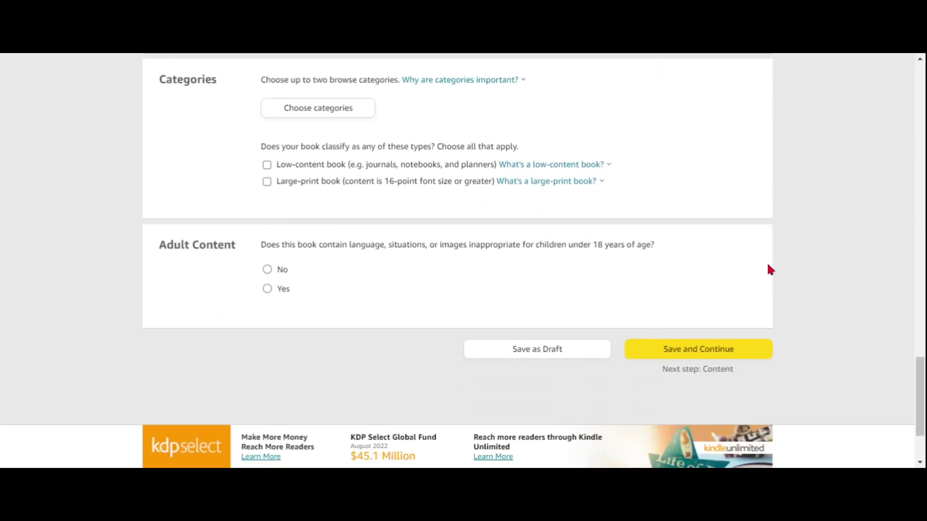
click(340, 113)
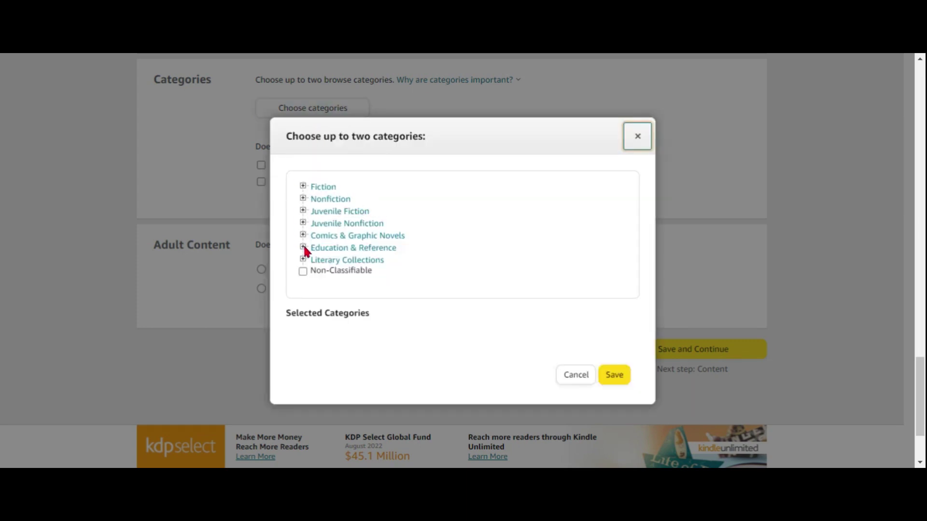
click(304, 274)
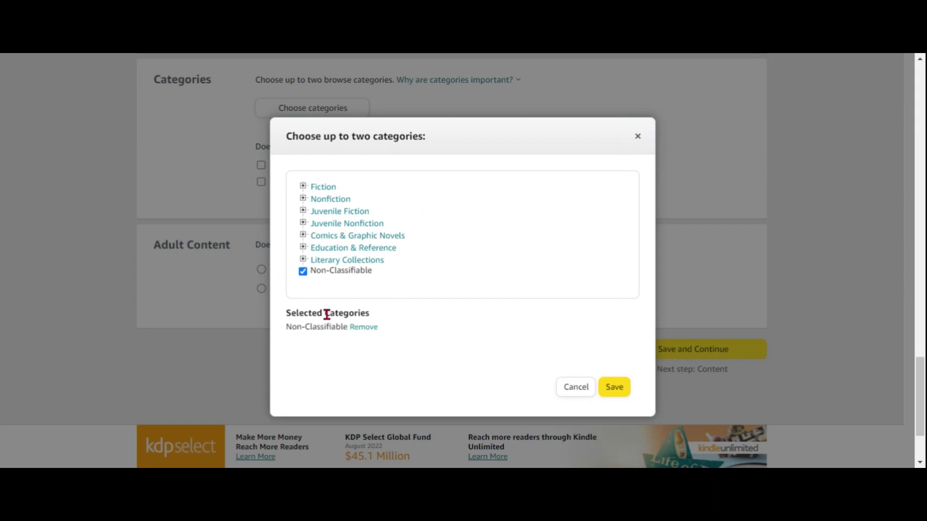
click(617, 388)
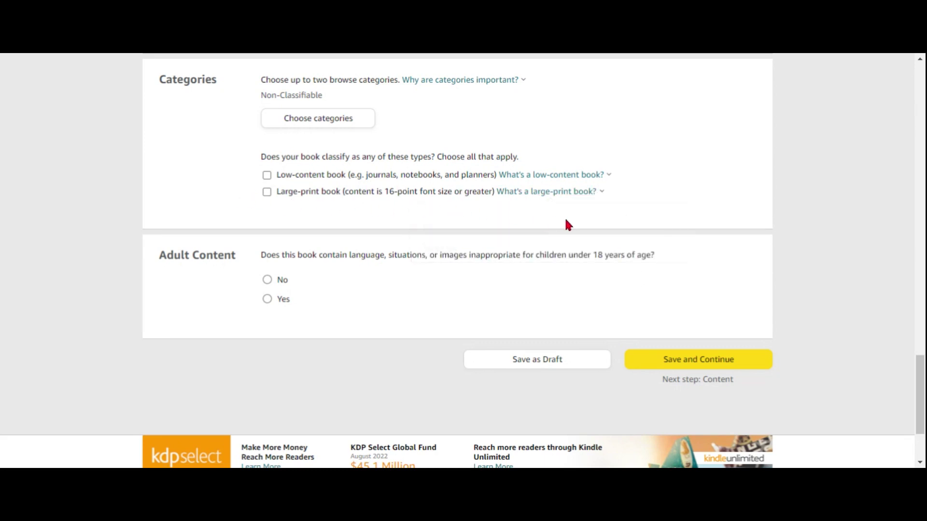
Classify the title as a low-content book, answer No for adult content, and continue to the paperback content page.
click(267, 182)
scroll(559, 229, down, 1)
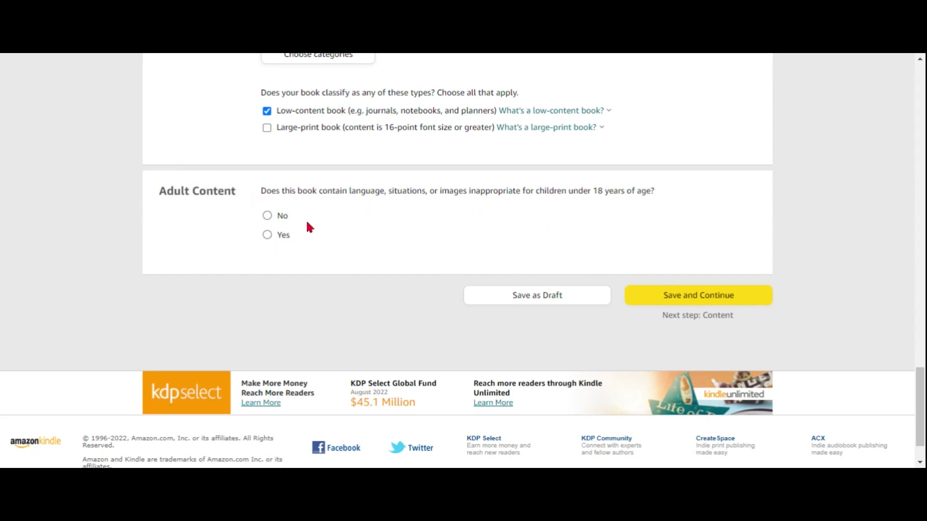
click(267, 216)
scroll(439, 258, down, 1)
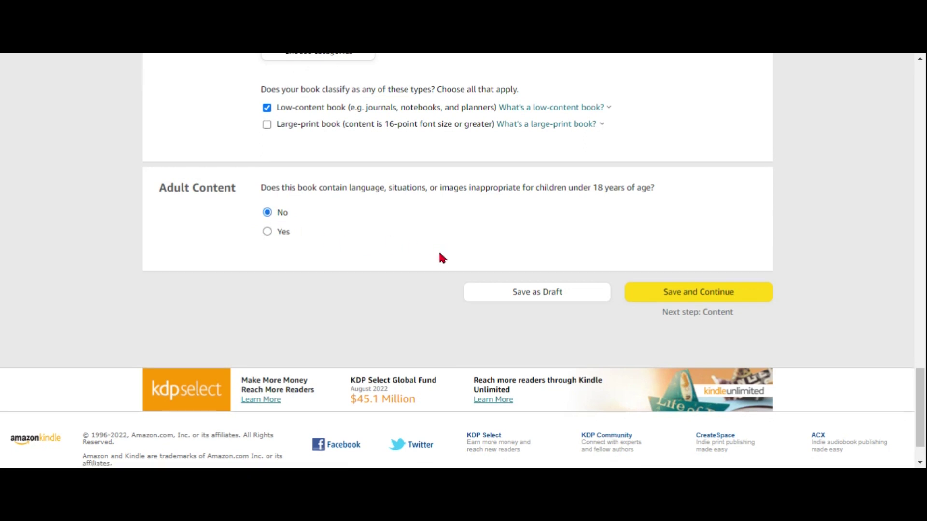
click(675, 244)
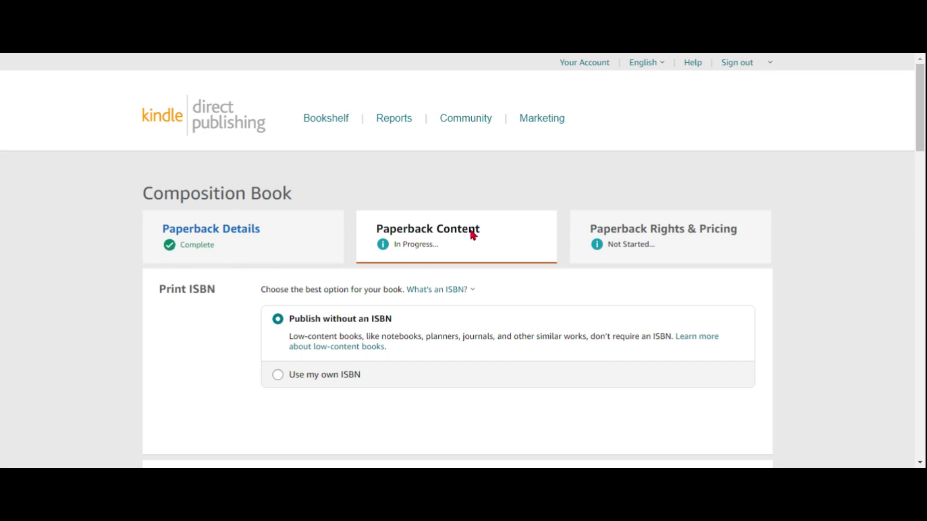
Set the paperback's trim size to 7.5 x 9.25 in under Print Options.
scroll(822, 289, down, 1)
scroll(822, 289, down, 3)
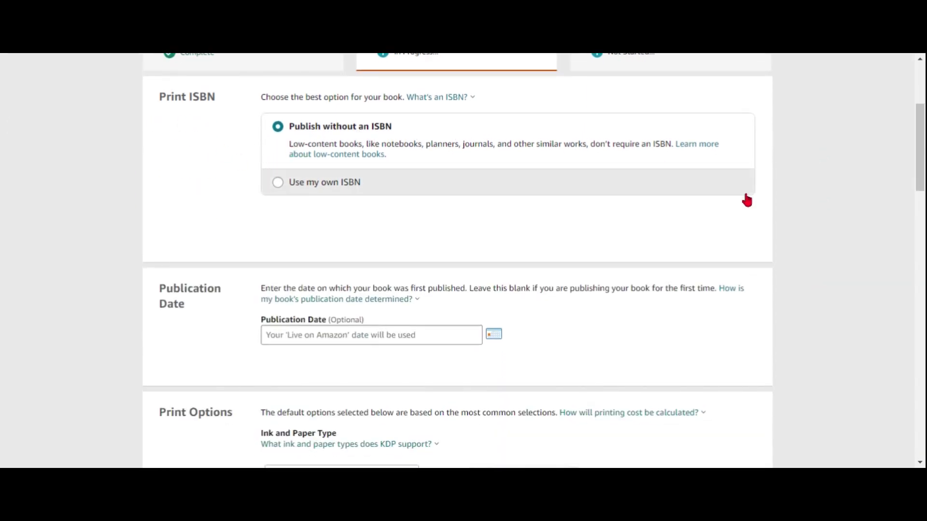
scroll(782, 196, down, 1)
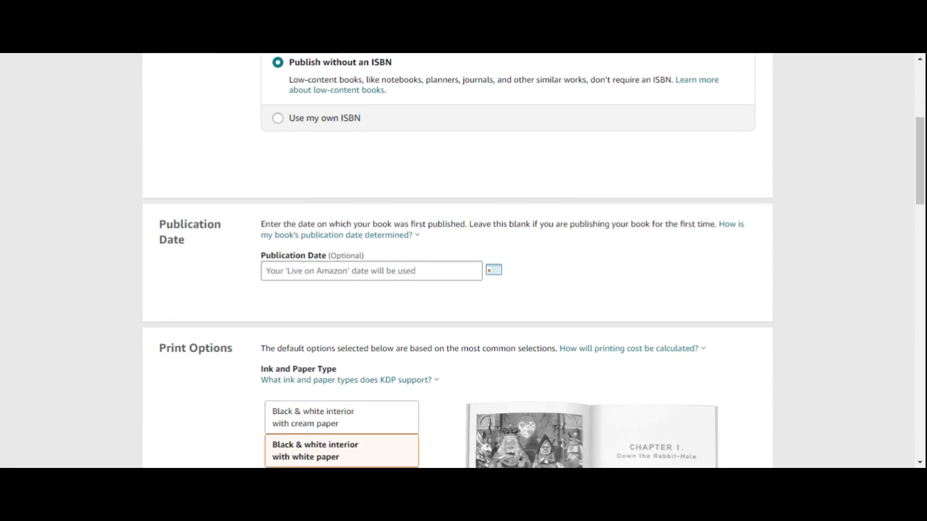
scroll(888, 248, down, 3)
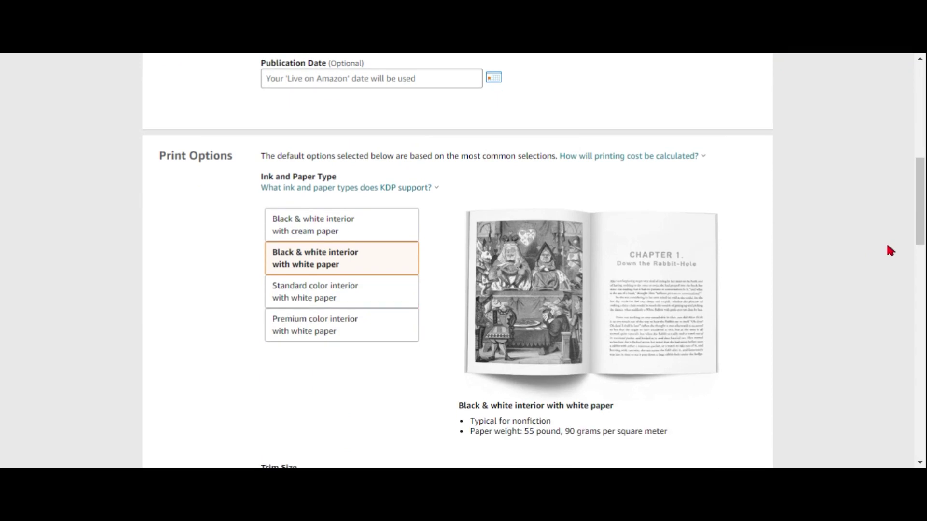
click(294, 190)
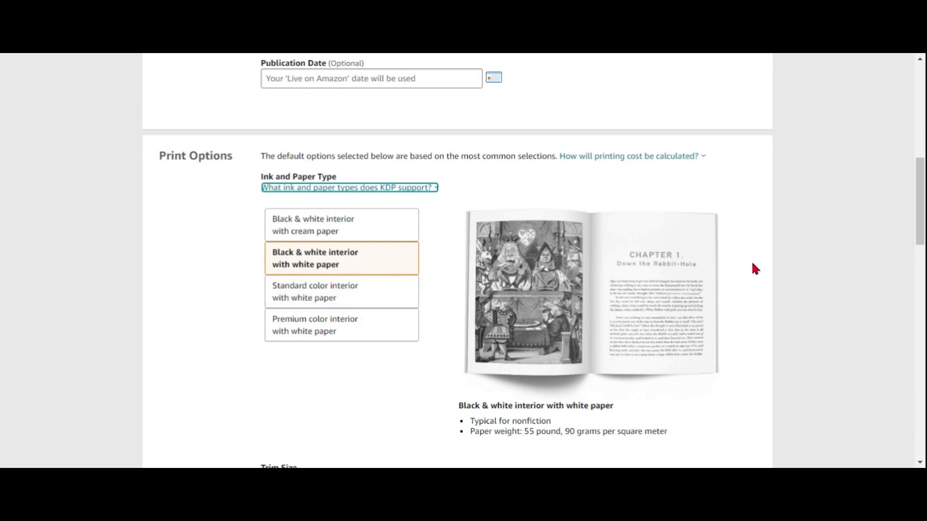
scroll(765, 268, down, 5)
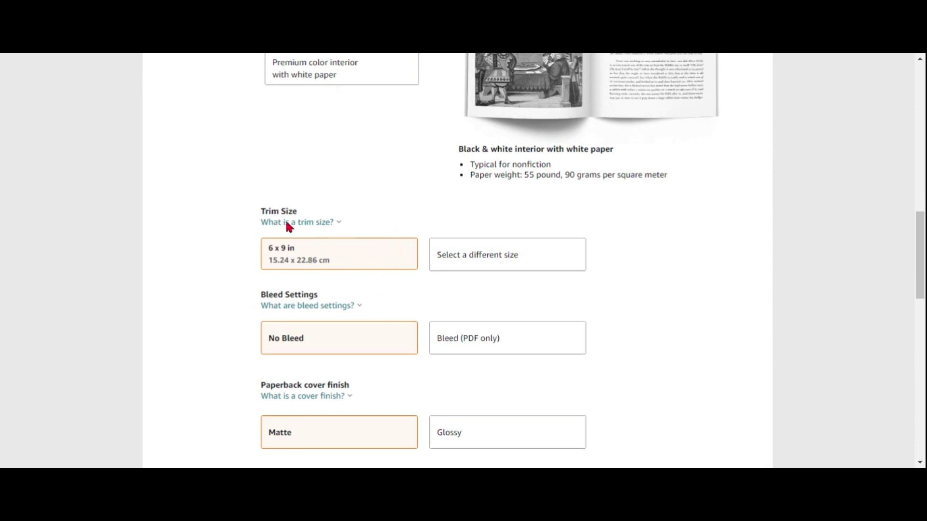
scroll(673, 283, down, 1)
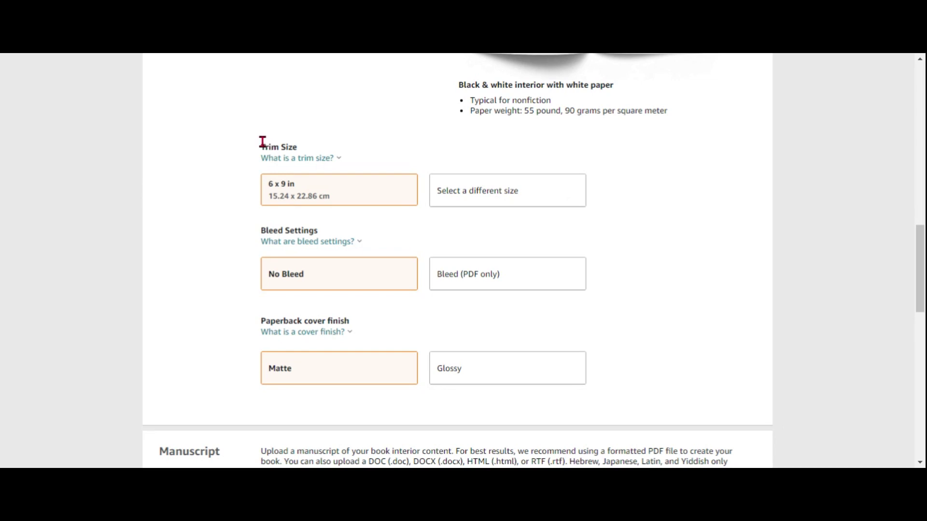
click(515, 193)
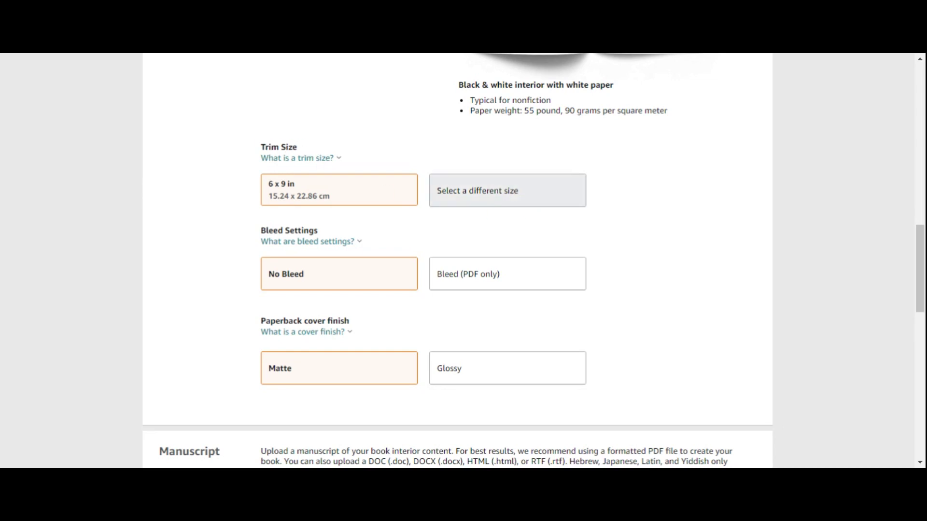
click(488, 189)
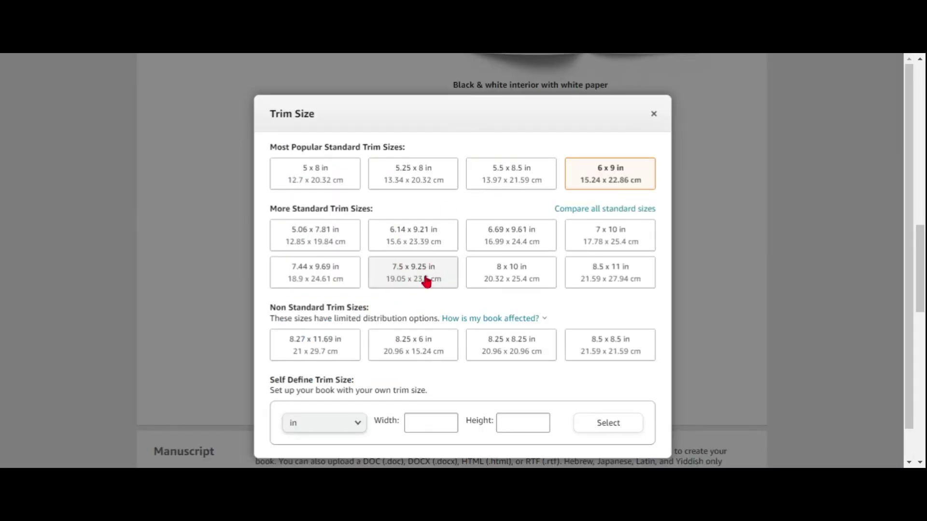
click(409, 276)
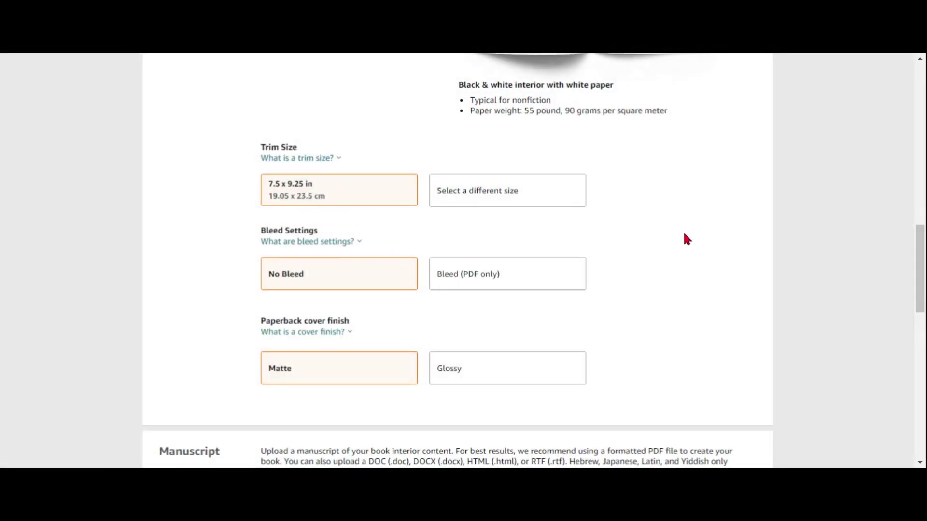
Choose to upload an existing print-ready PDF as the book cover instead of using Cover Creator.
scroll(722, 238, down, 5)
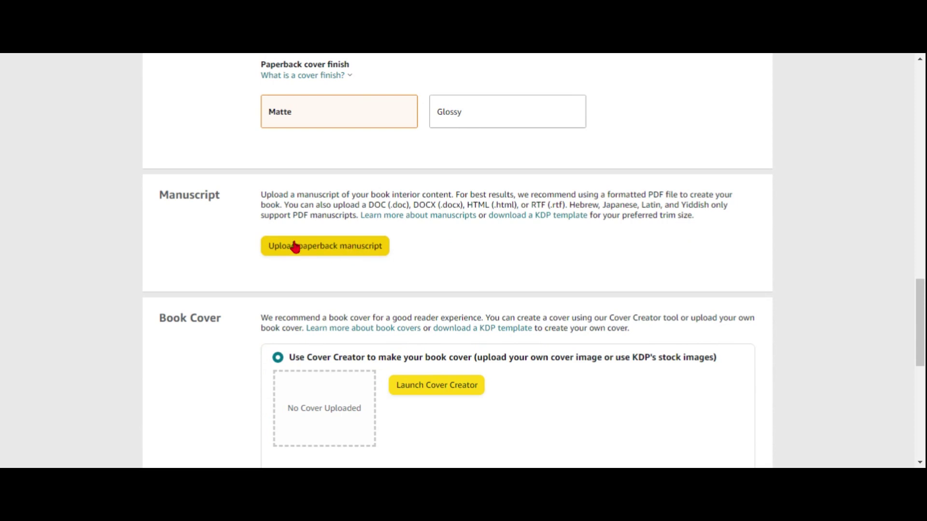
scroll(812, 240, down, 1)
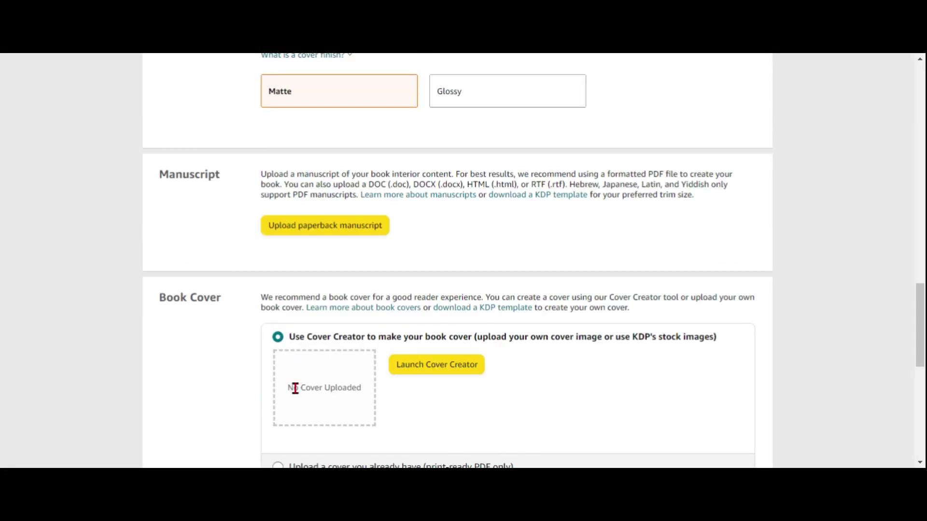
scroll(888, 348, down, 4)
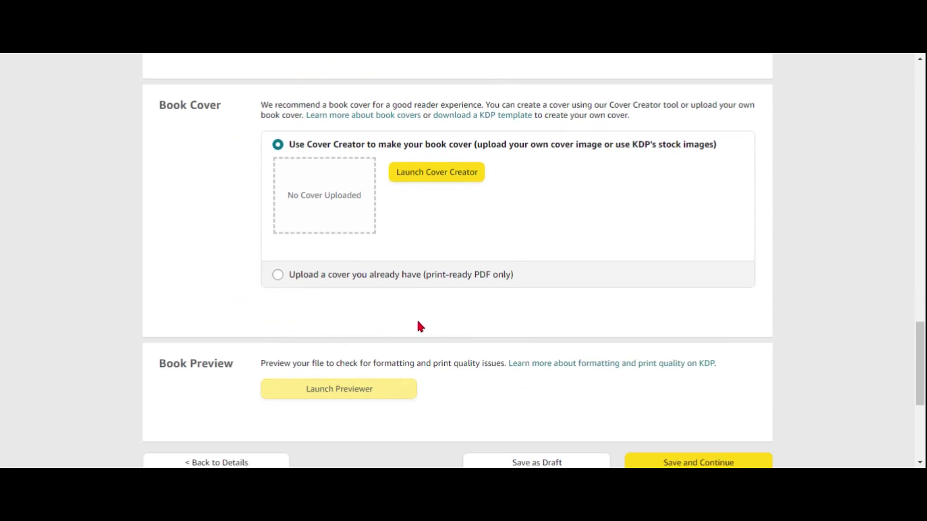
click(280, 282)
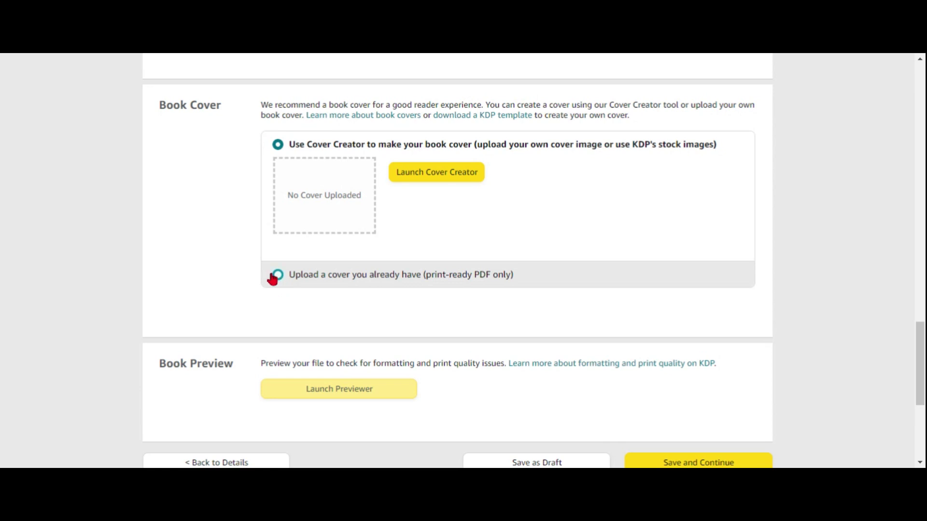
click(274, 277)
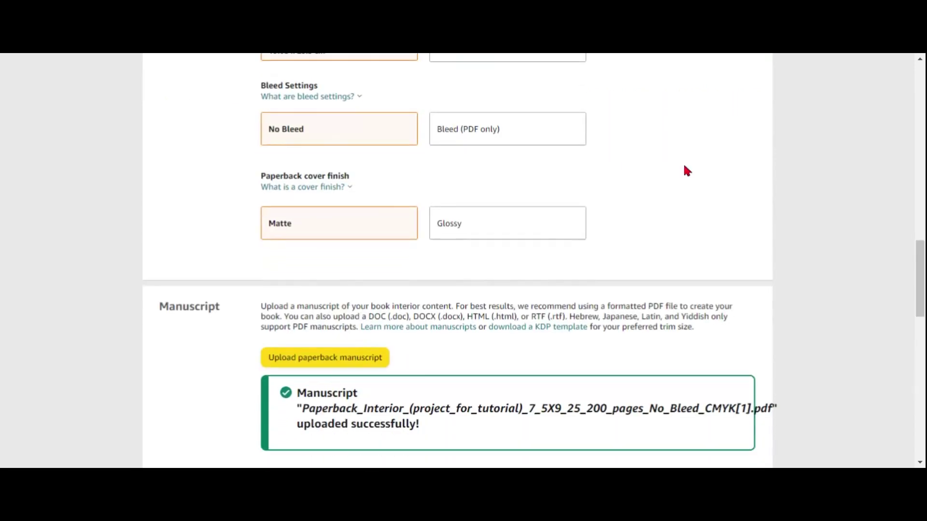
Preview the uploaded manuscript and cover in the Print Previewer and approve them.
scroll(683, 162, down, 6)
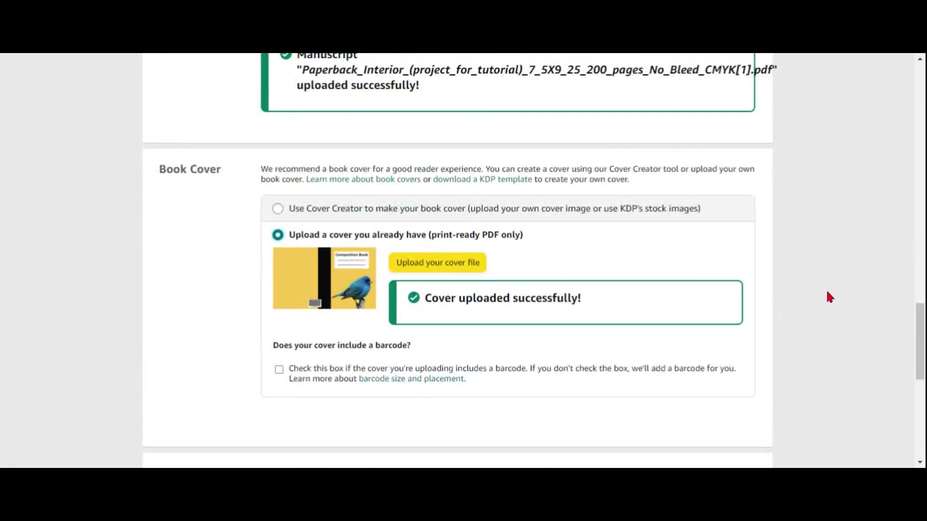
scroll(827, 294, down, 5)
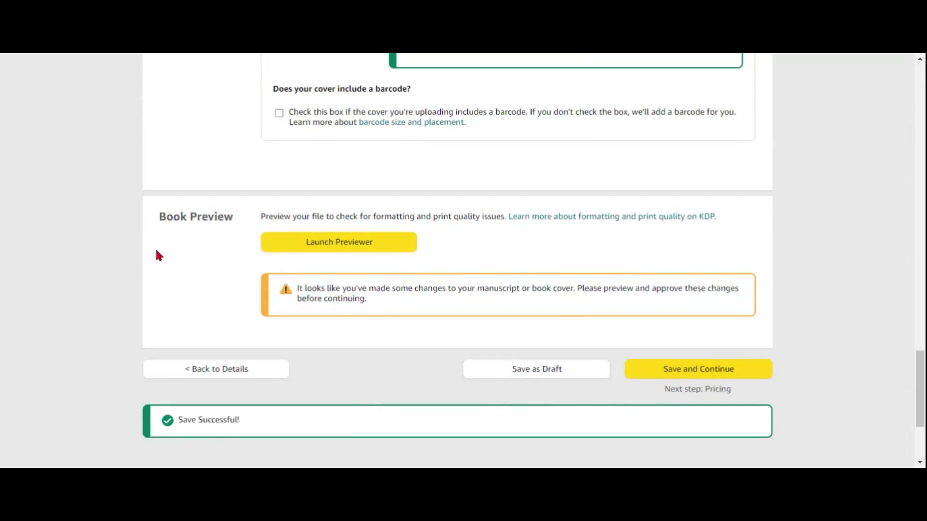
click(350, 247)
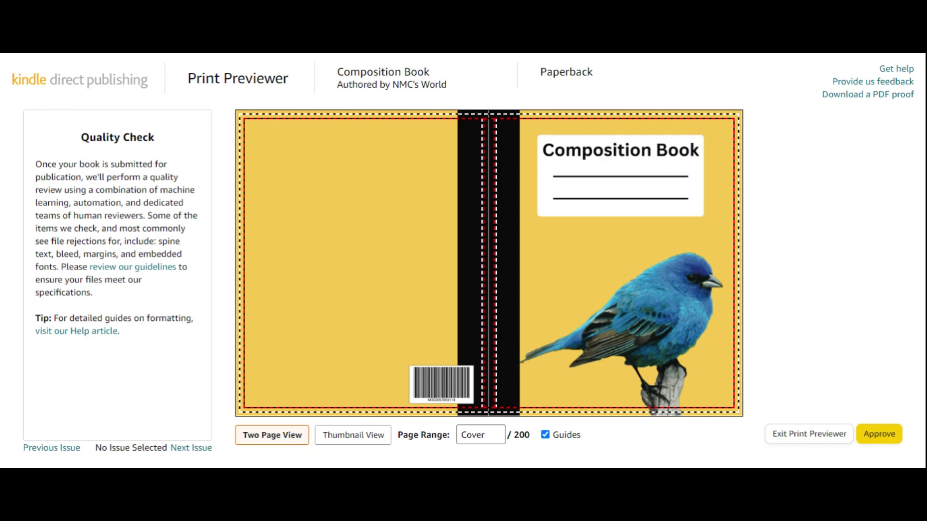
click(878, 433)
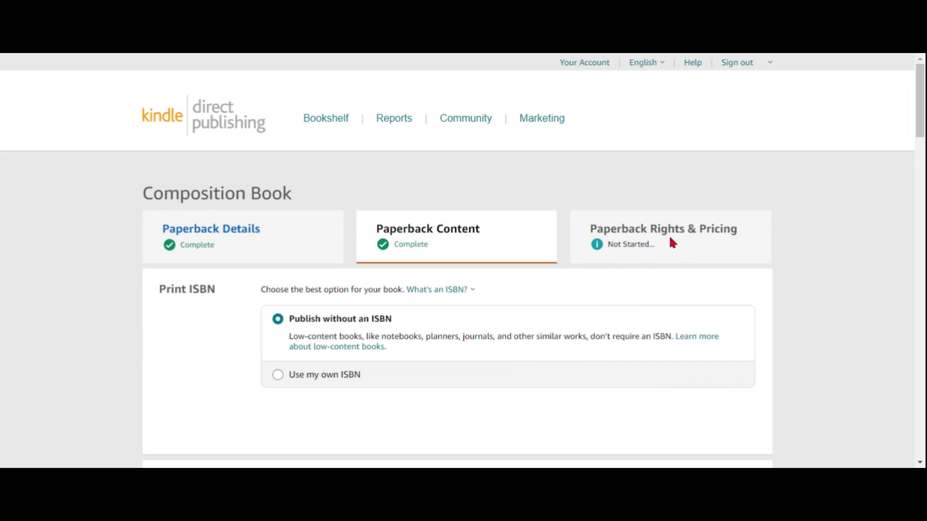
Check the printing cost summary, then save the paperback content and continue to pricing.
scroll(778, 276, down, 8)
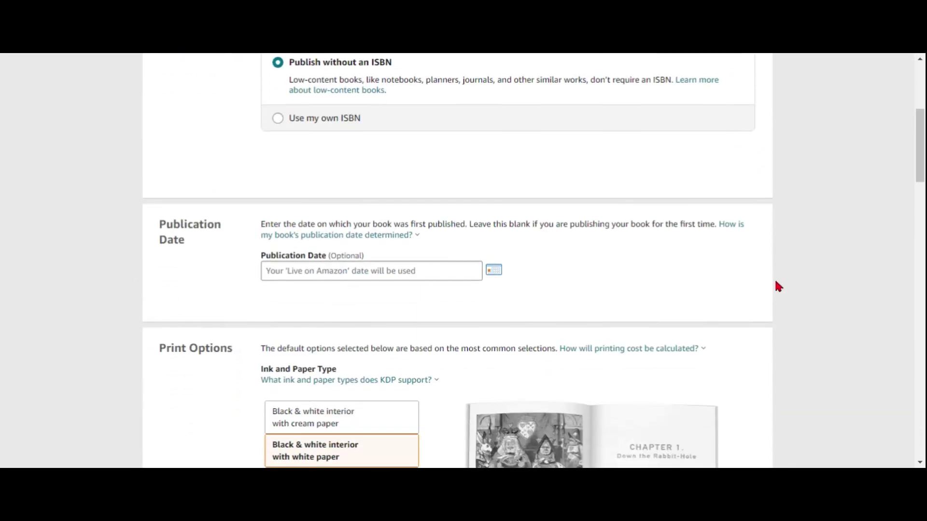
scroll(775, 282, down, 15)
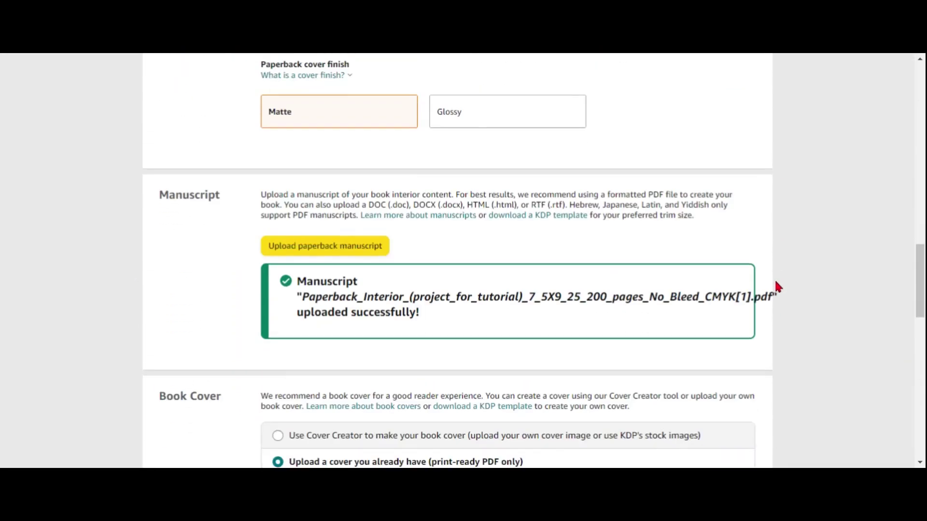
scroll(777, 286, down, 10)
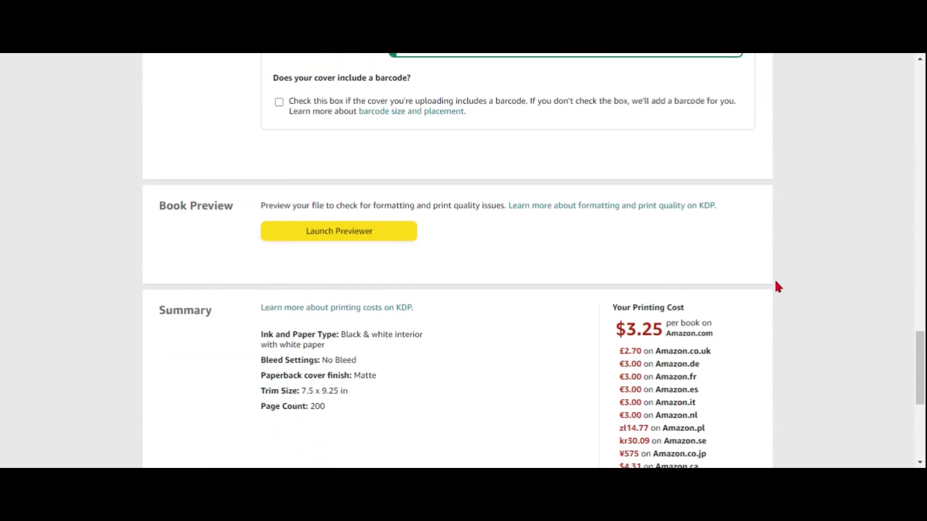
scroll(778, 286, down, 2)
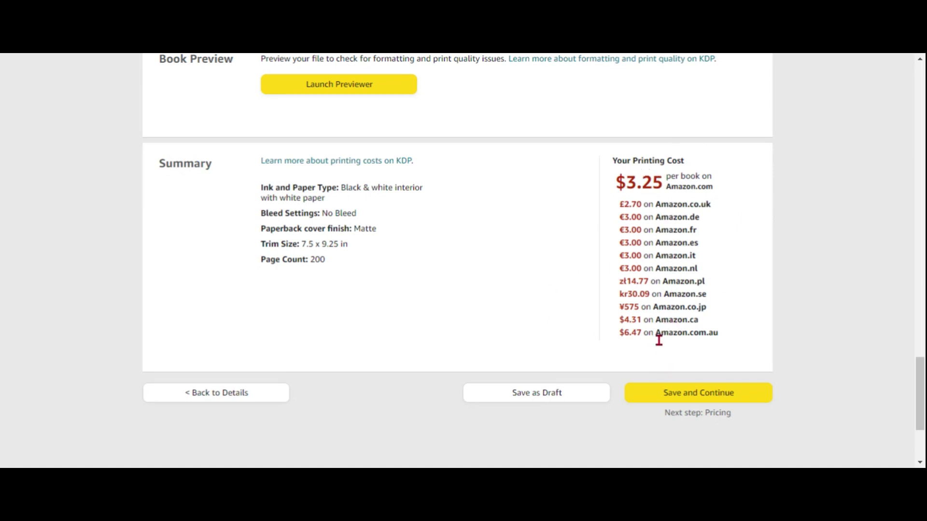
click(716, 401)
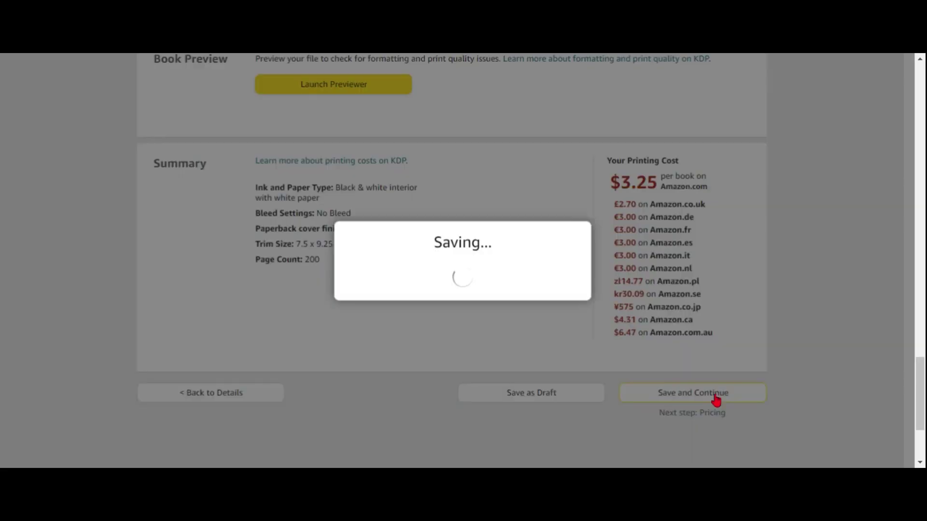
Set the Amazon.com list price to 5.99 USD as the base for all marketplaces and read the minimum price note.
scroll(857, 307, down, 4)
scroll(856, 304, up, 3)
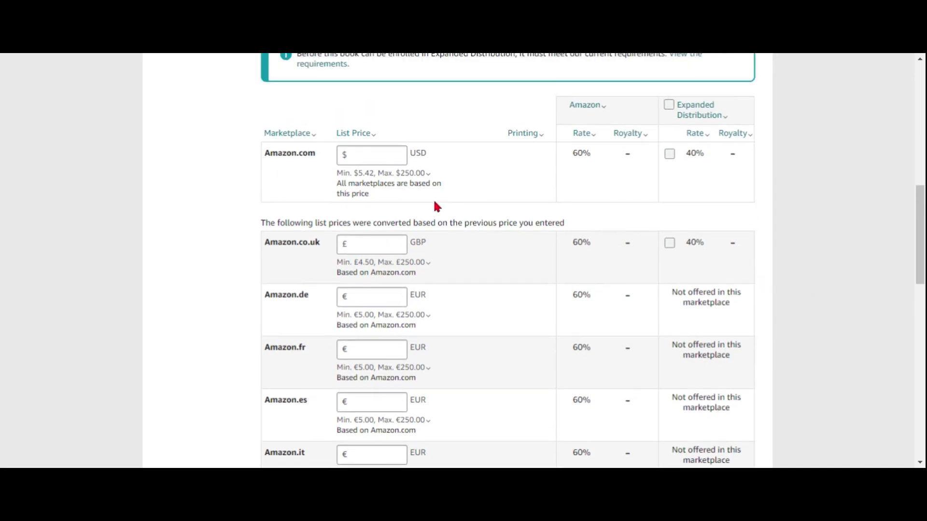
click(368, 158)
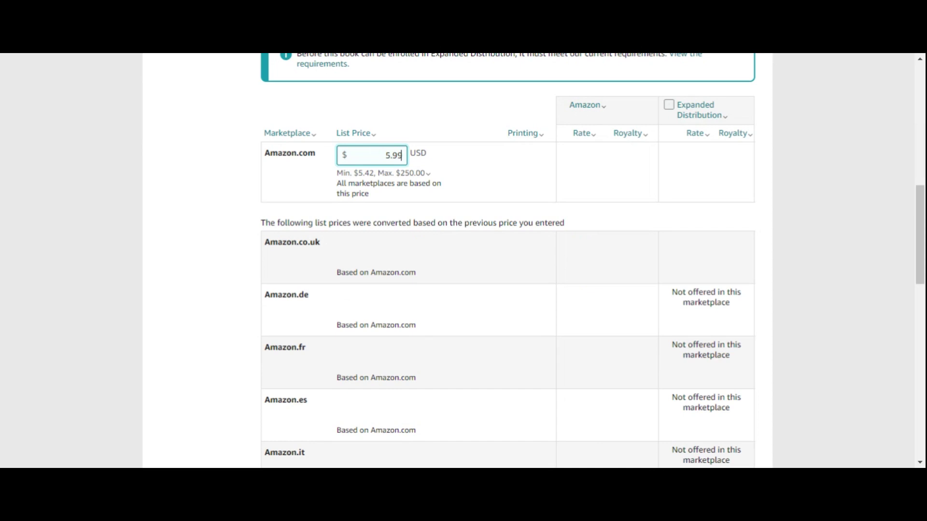
click(428, 172)
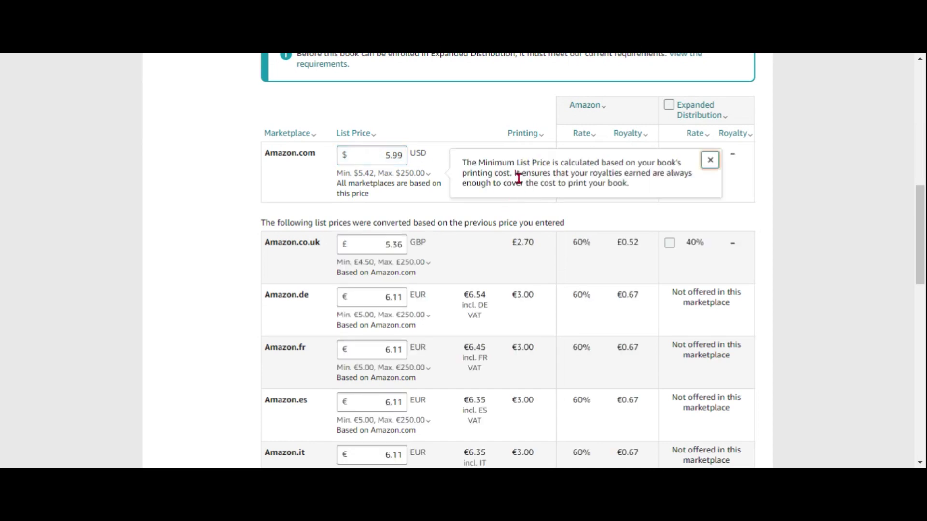
click(501, 122)
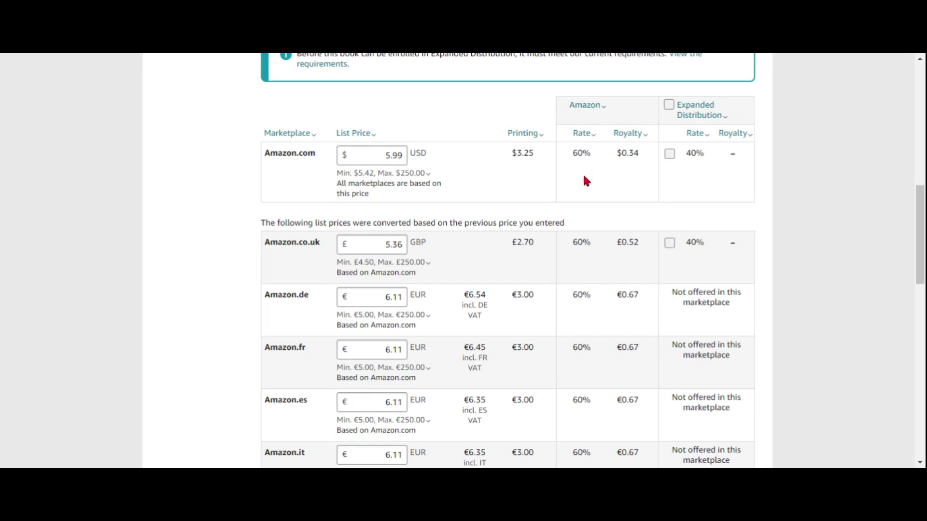
scroll(583, 173, down, 15)
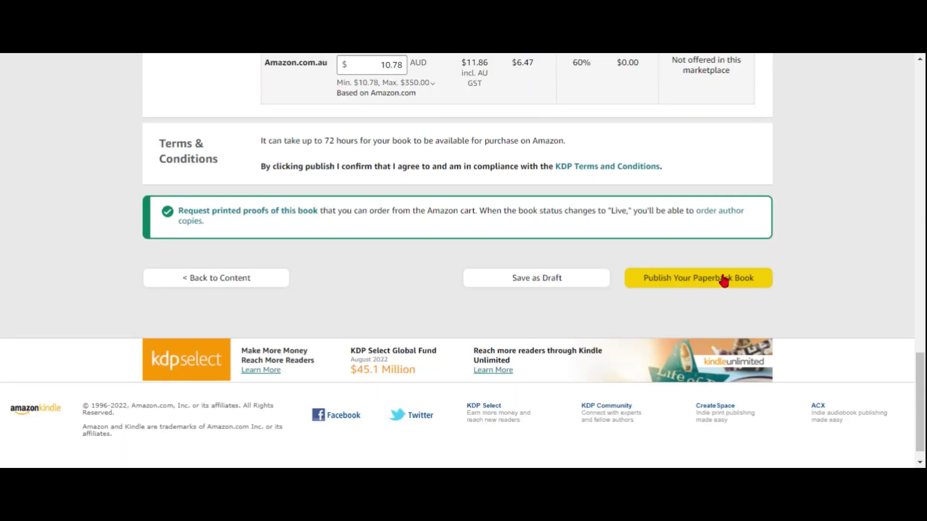